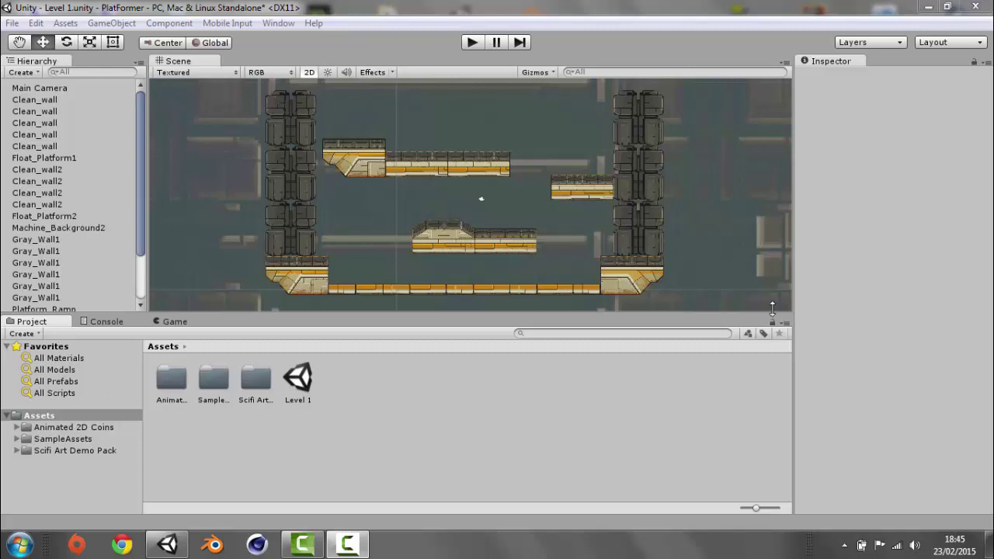
- Drag the CharacterRobotBoy prefab from SampleAssets > 2D > Prefabs into the level near the floor
{"action": "middle_click_drag", "start_coordinate": [716, 277], "coordinate": [736, 254]}
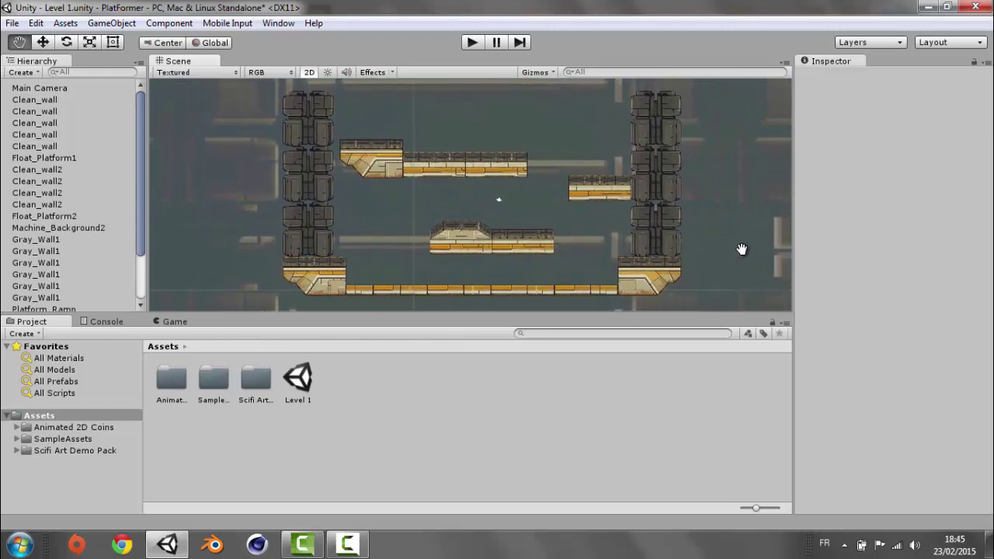
{"action": "mouse_move", "coordinate": [736, 253]}
{"action": "middle_mouse_down"}
{"action": "mouse_move", "coordinate": [724, 252]}
{"action": "mouse_move", "coordinate": [748, 252]}
{"action": "mouse_move", "coordinate": [625, 252]}
{"action": "mouse_move", "coordinate": [706, 249]}
{"action": "middle_mouse_up"}
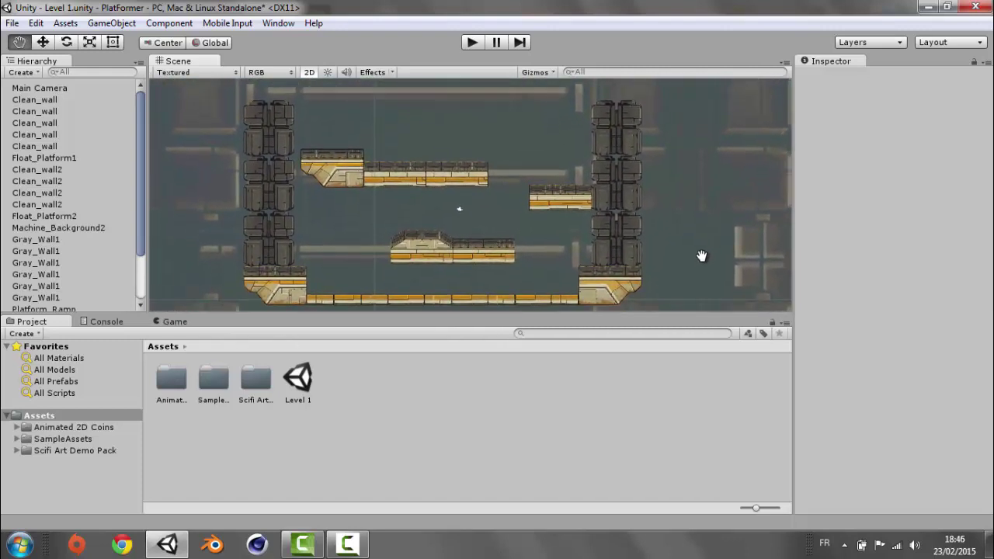
{"action": "middle_click_drag", "start_coordinate": [707, 249], "coordinate": [695, 254]}
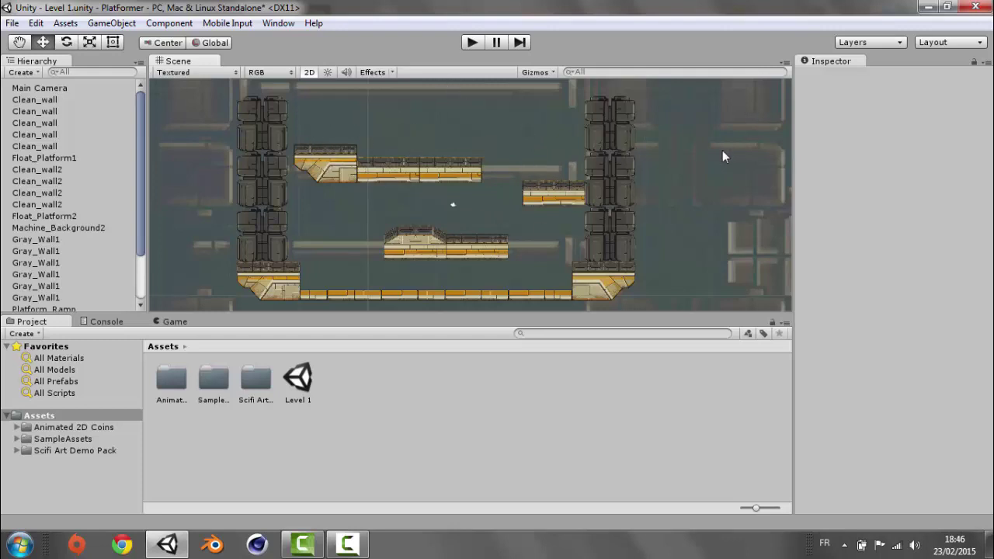
{"action": "middle_click_drag", "start_coordinate": [632, 160], "coordinate": [641, 155]}
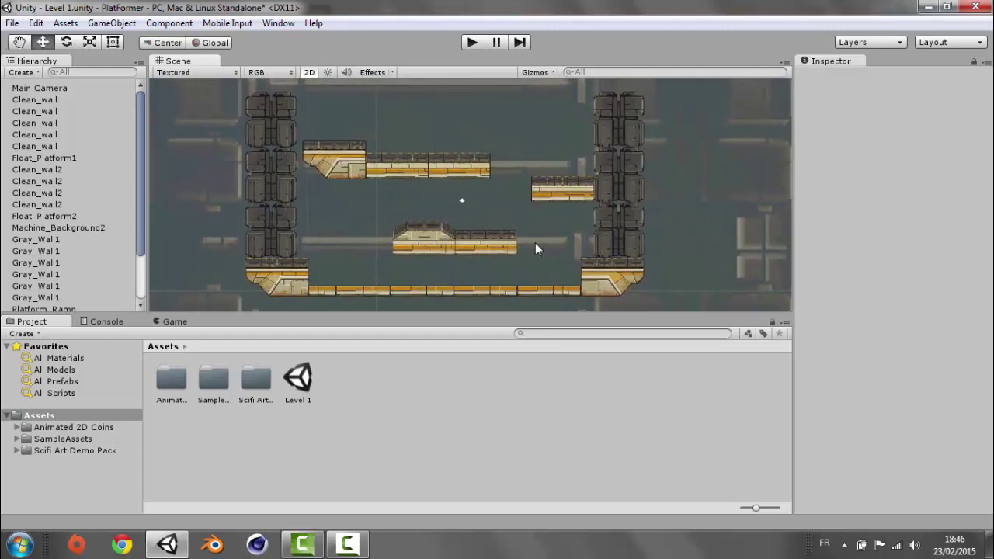
{"action": "left_click", "coordinate": [62, 440]}
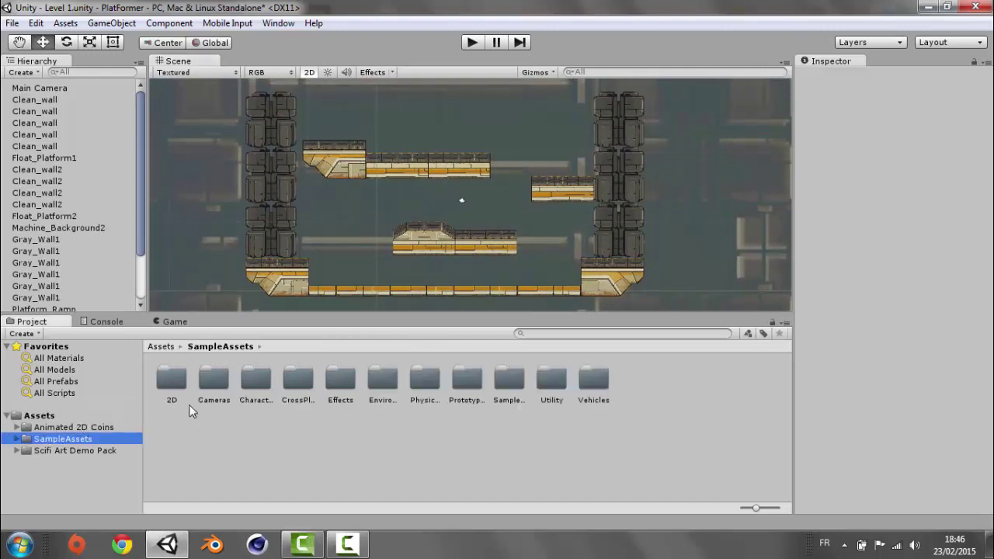
{"action": "double_click", "coordinate": [176, 387]}
{"action": "double_click", "coordinate": [344, 378]}
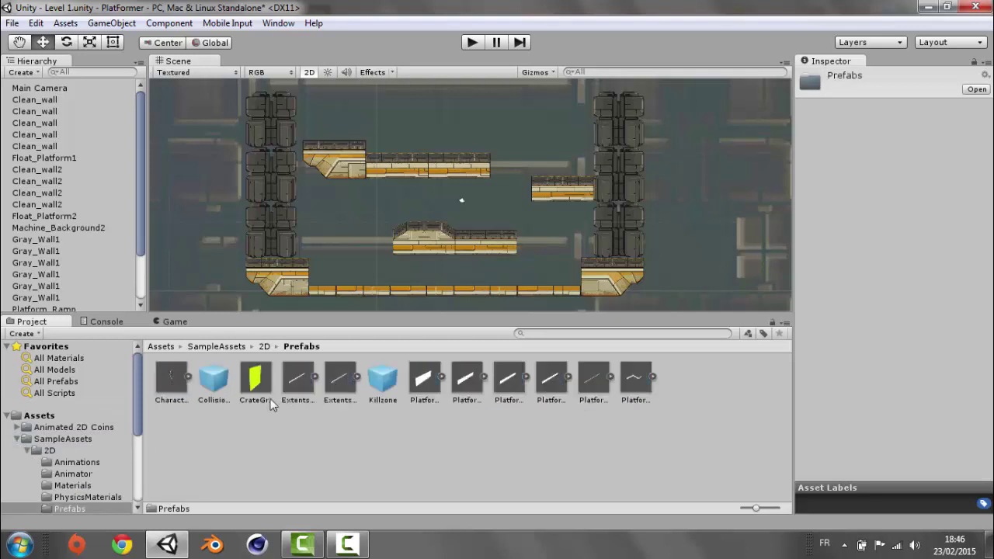
{"action": "mouse_move", "coordinate": [170, 390]}
{"action": "left_mouse_down"}
{"action": "mouse_move", "coordinate": [353, 271]}
{"action": "mouse_move", "coordinate": [244, 106]}
{"action": "left_mouse_up"}
- Shrink the robot slightly with the Scale tool and raise it above the floor
{"action": "left_click", "coordinate": [87, 44]}
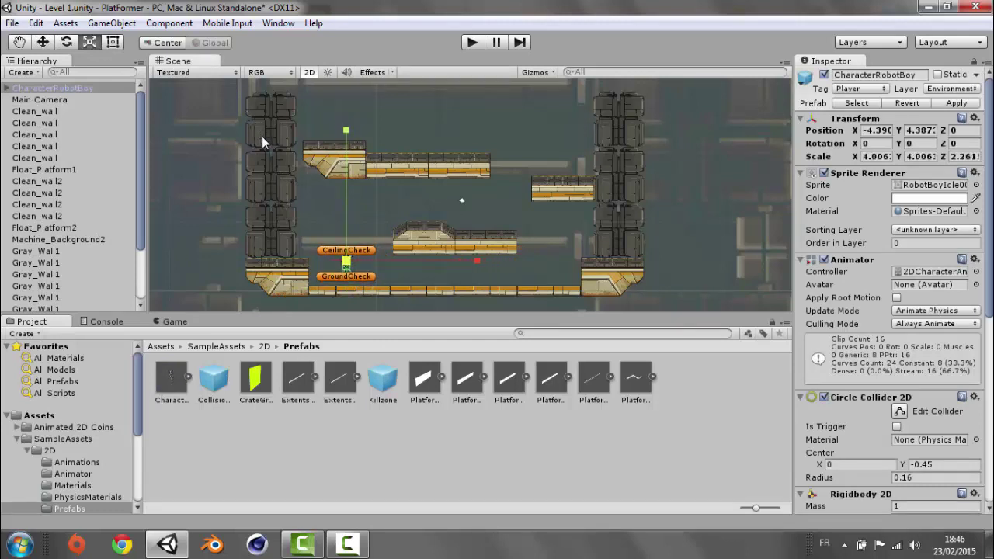
{"action": "left_click_drag", "start_coordinate": [244, 105], "coordinate": [262, 138]}
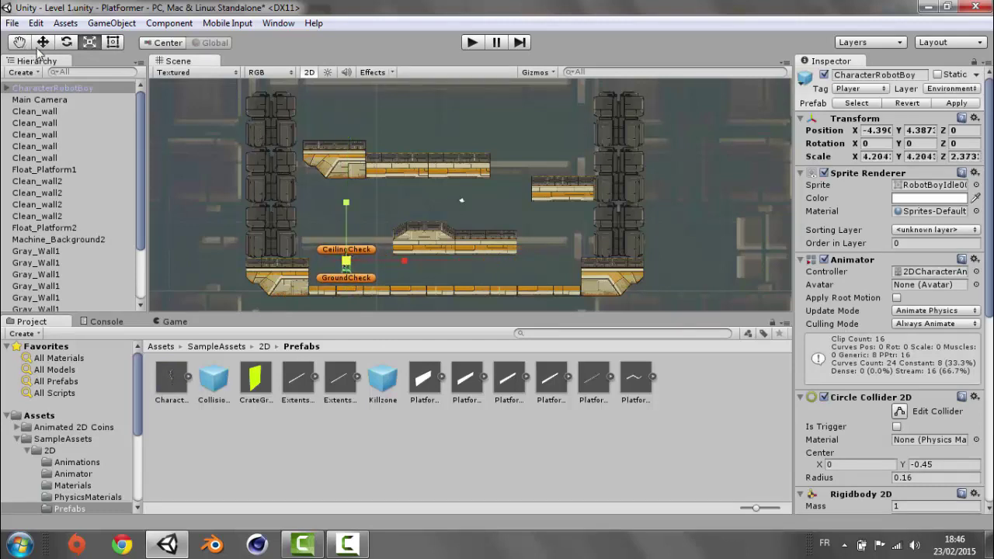
{"action": "key", "text": "w"}
{"action": "left_click_drag", "start_coordinate": [343, 196], "coordinate": [346, 145]}
- Play-test the level, walking the robot left and right and jumping three times, then stop
{"action": "left_click", "coordinate": [470, 42]}
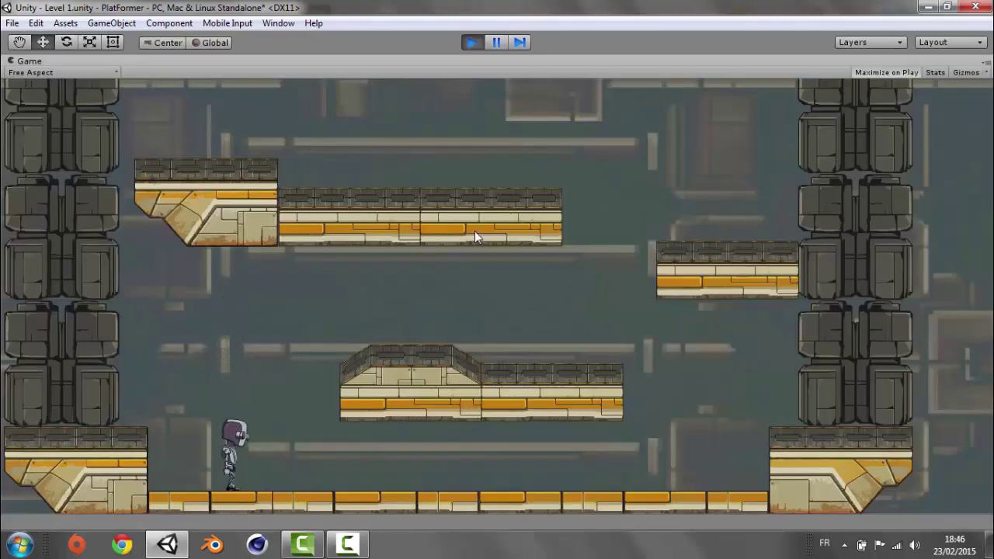
{"action": "key", "text": "Right"}
{"action": "key", "text": "Left"}
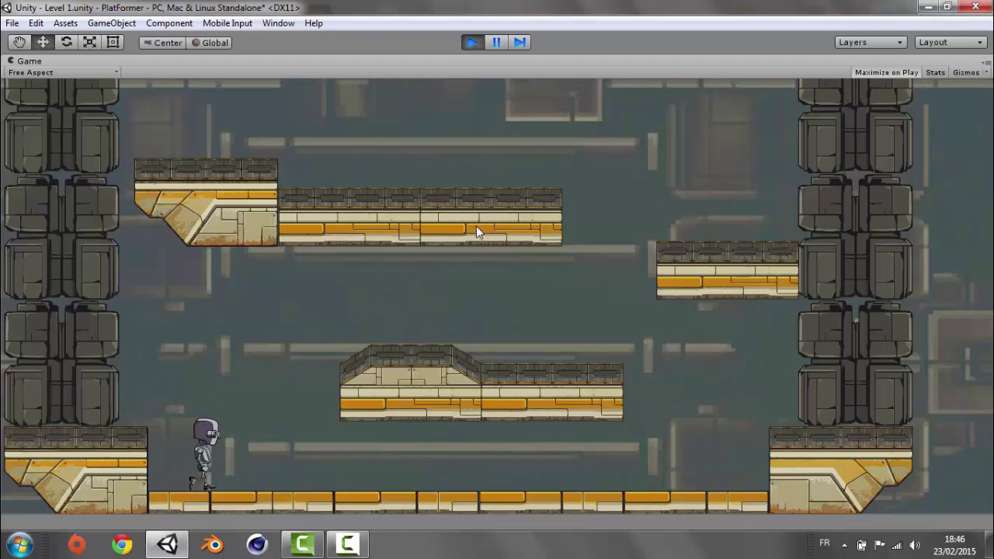
{"action": "key", "text": "space"}
{"action": "key", "text": "Right"}
{"action": "key", "text": "Left"}
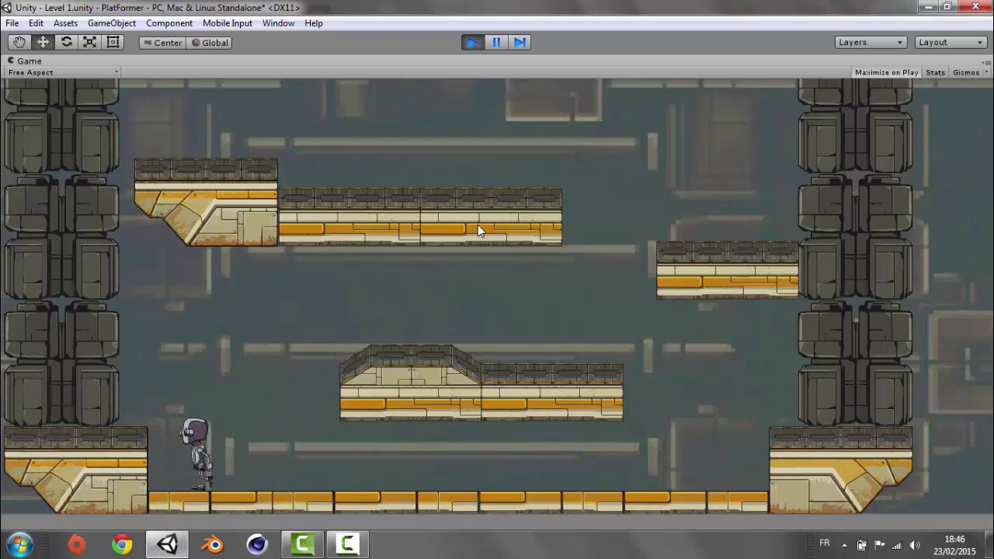
{"action": "key", "text": "space"}
{"action": "key", "text": "Right"}
{"action": "key", "text": "Left"}
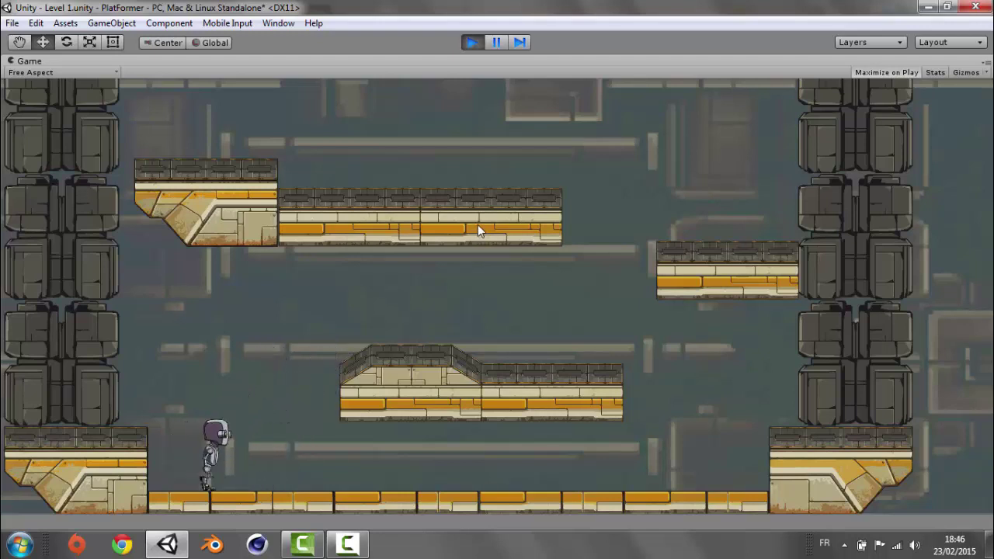
{"action": "key", "text": "space"}
{"action": "key", "text": "Right"}
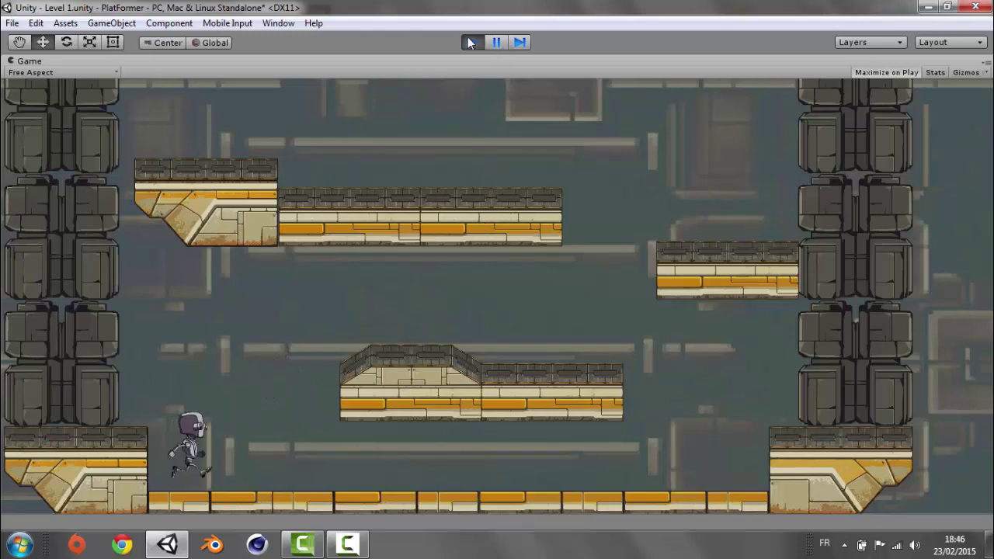
{"action": "left_click", "coordinate": [468, 41]}
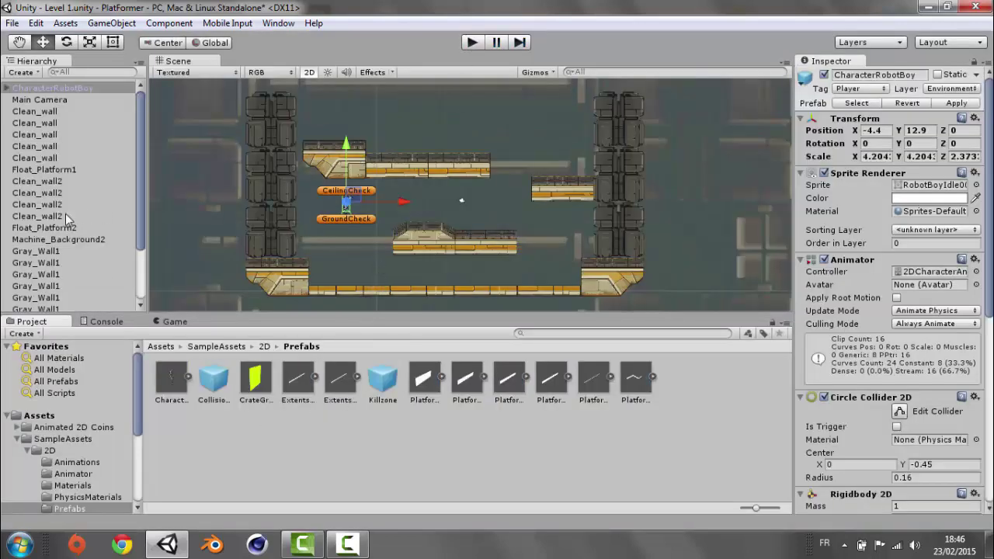
- Set Jump Force to 1200 in the robot's Platformer Character 2D component, then deselect it
{"action": "scroll", "coordinate": [931, 389], "scroll_direction": "down", "scroll_amount": 5}
{"action": "scroll", "coordinate": [923, 414], "scroll_direction": "down", "scroll_amount": 2}
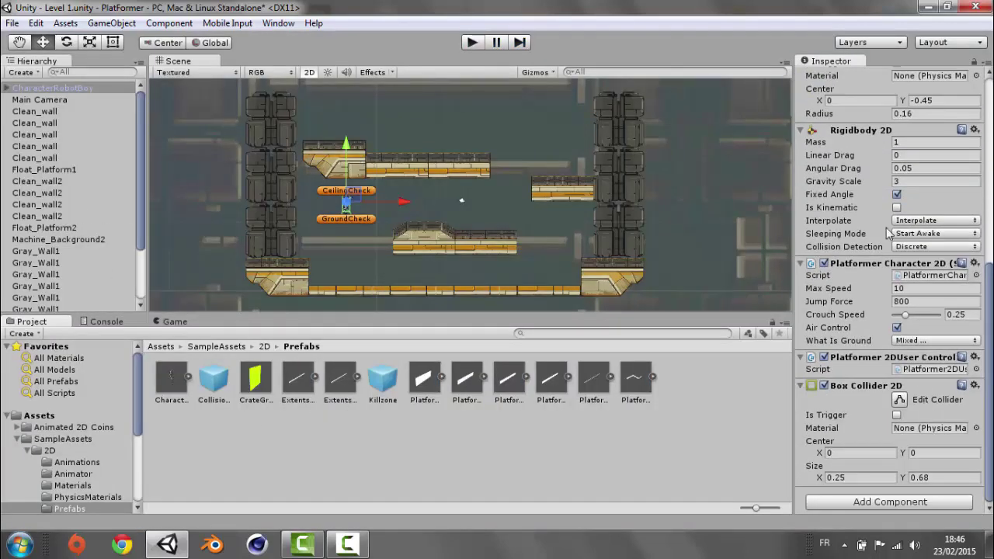
{"action": "left_click", "coordinate": [925, 301]}
{"action": "type", "text": "12"}
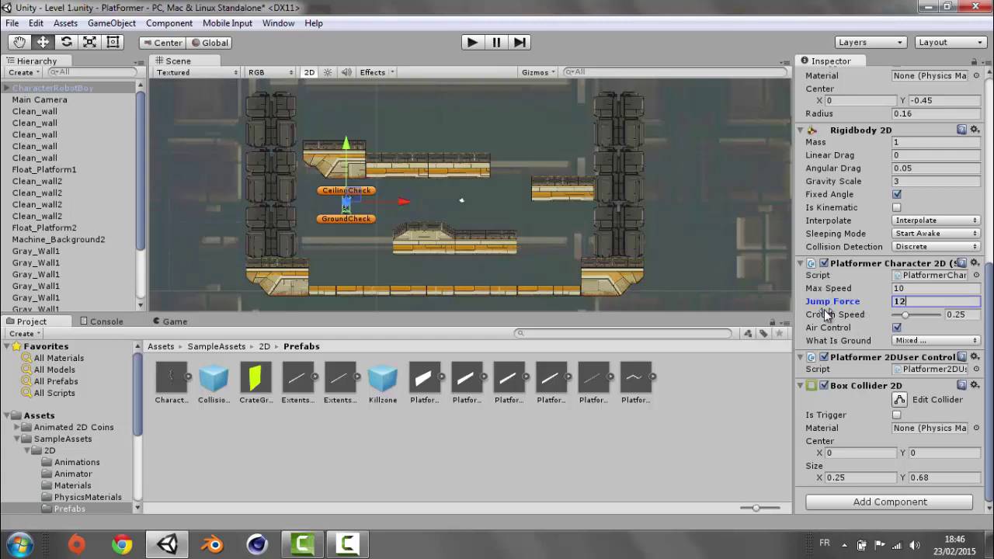
{"action": "left_click", "coordinate": [454, 454]}
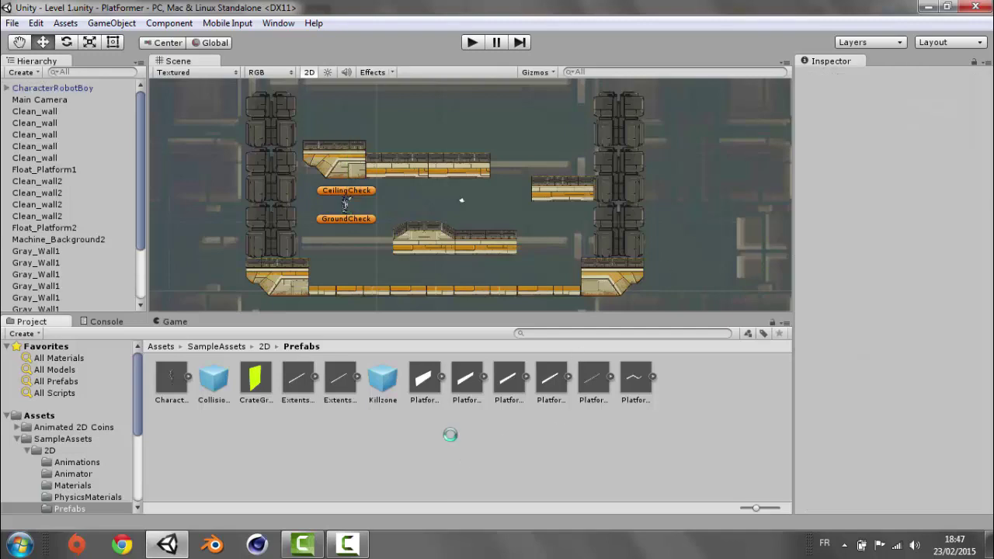
- Play-test the 1200 jump force, jumping the robot onto the middle and right platforms
{"action": "left_click", "coordinate": [475, 42]}
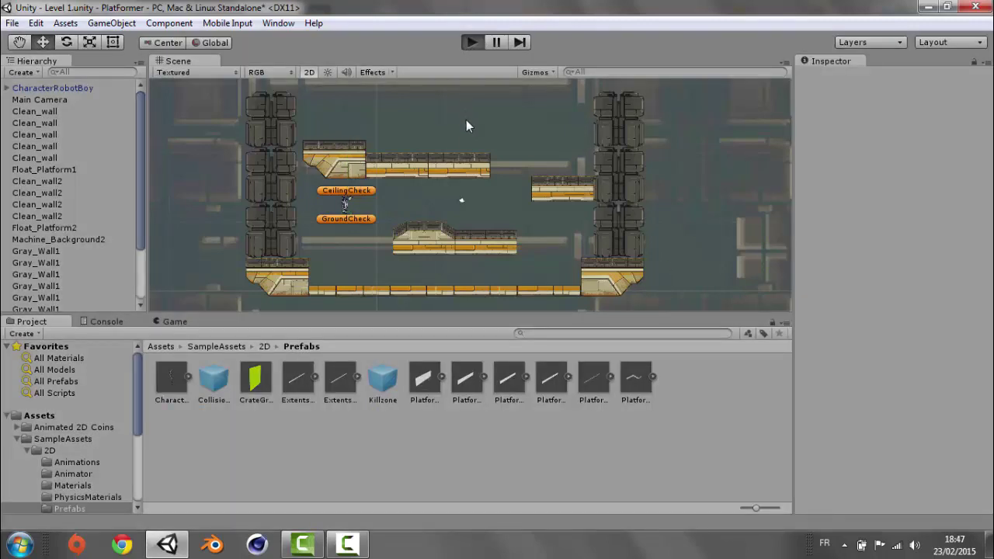
{"action": "key", "text": "Left"}
{"action": "key", "text": "Right"}
{"action": "key", "text": "space"}
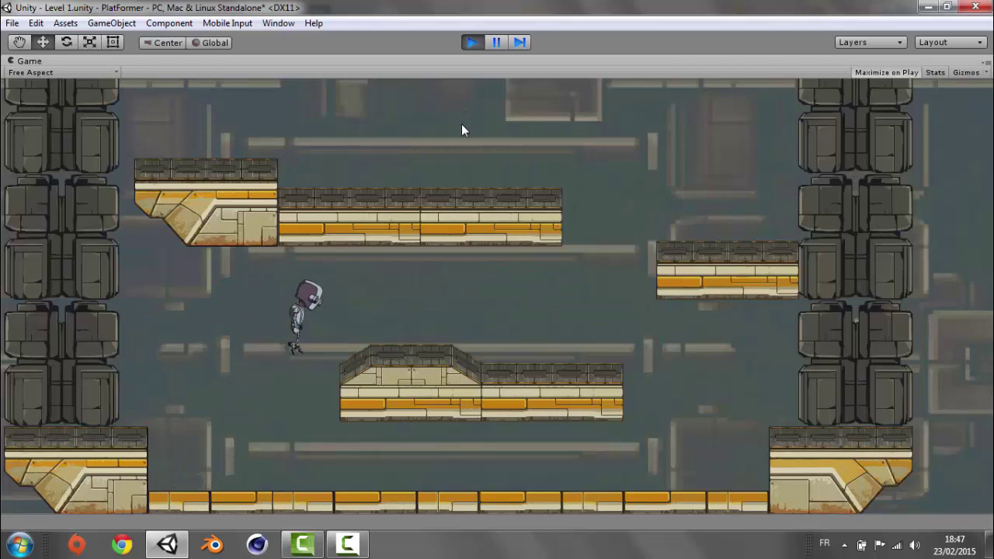
{"action": "key", "text": "space"}
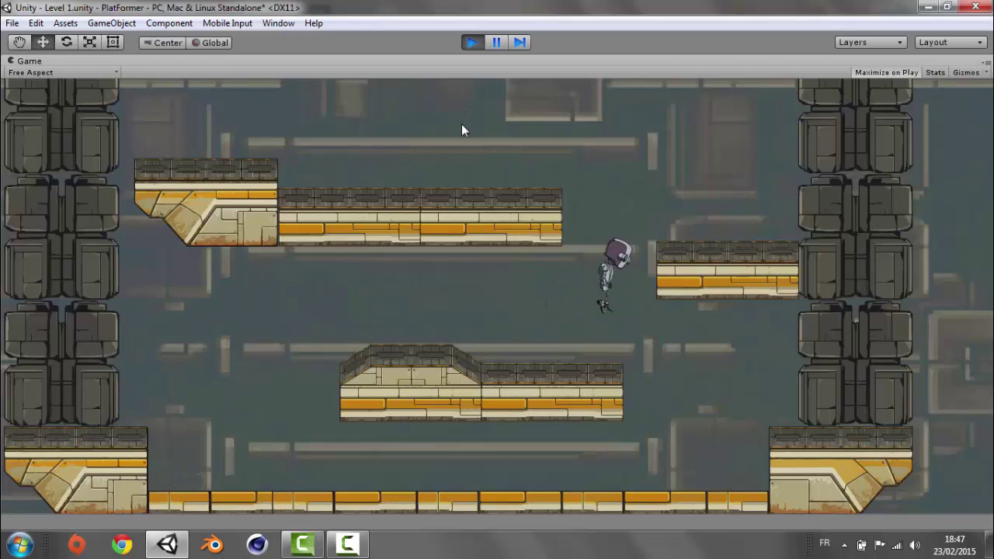
{"action": "key", "text": "Left"}
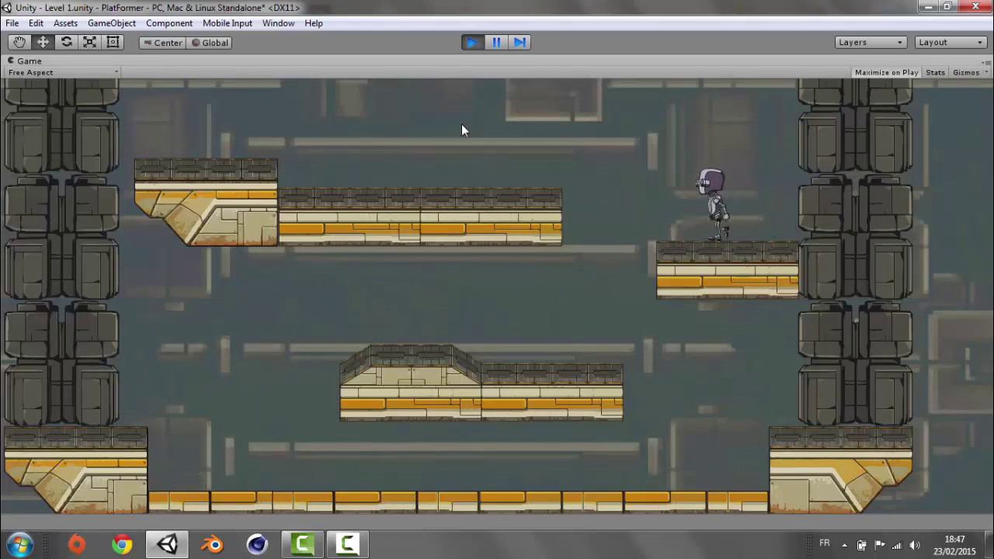
{"action": "key", "text": "space"}
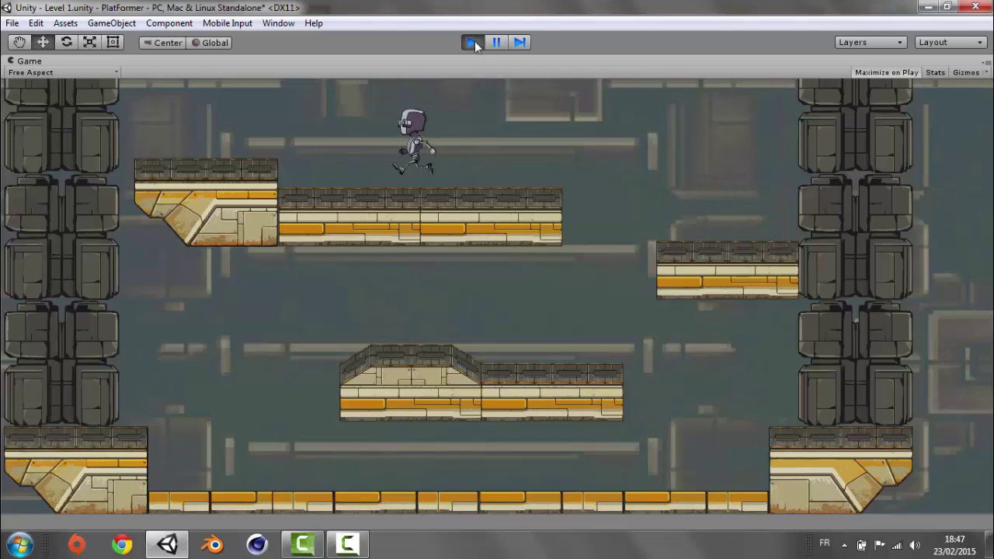
{"action": "left_click", "coordinate": [474, 42]}
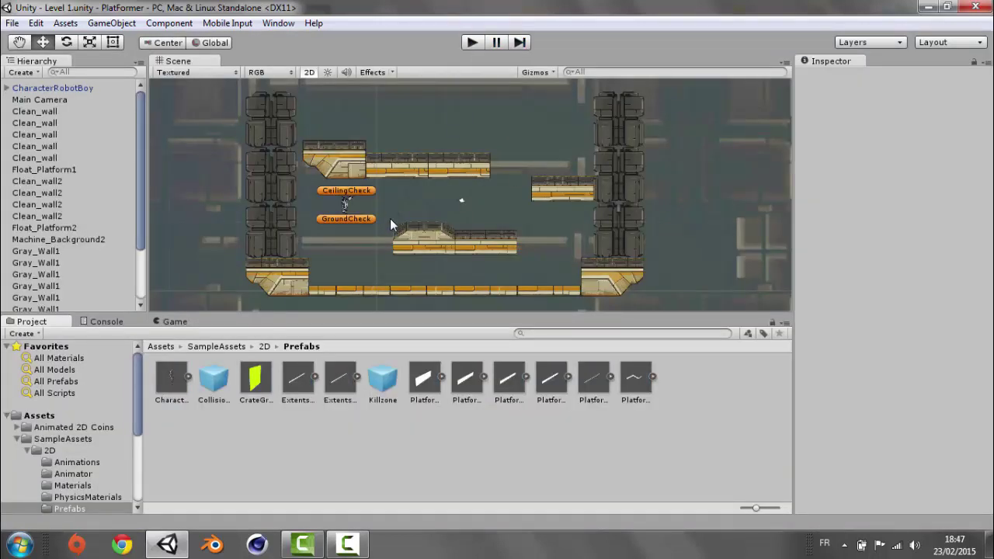
- Open the project's Input Manager and expand the Horizontal axis settings
{"action": "left_click", "coordinate": [36, 23]}
{"action": "mouse_move", "coordinate": [202, 355]}
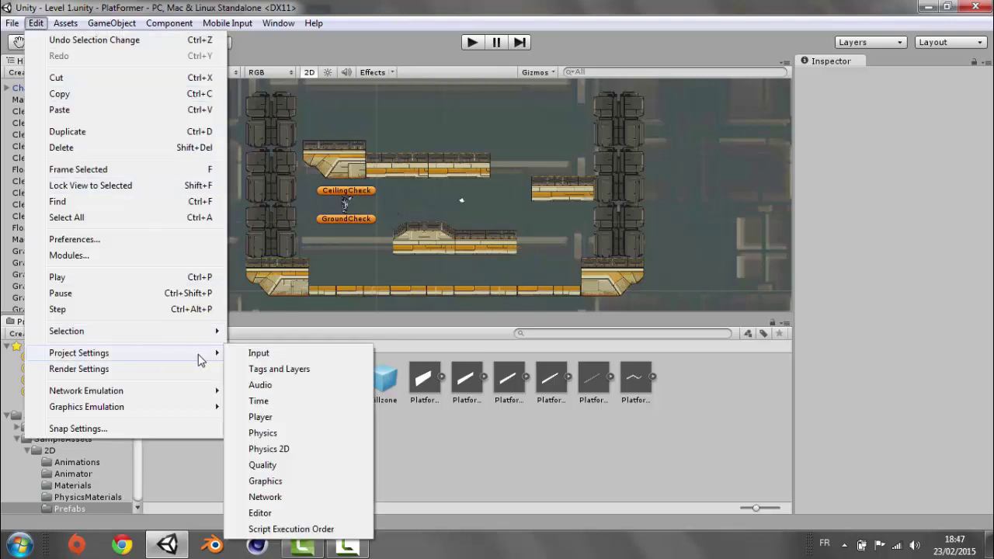
{"action": "left_click", "coordinate": [246, 353]}
{"action": "left_click", "coordinate": [811, 109]}
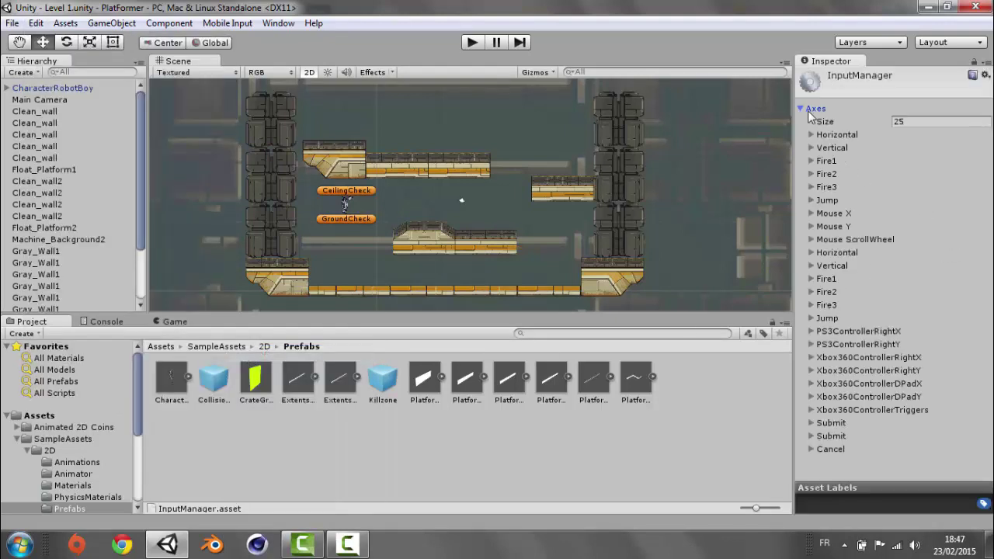
{"action": "left_click", "coordinate": [844, 135]}
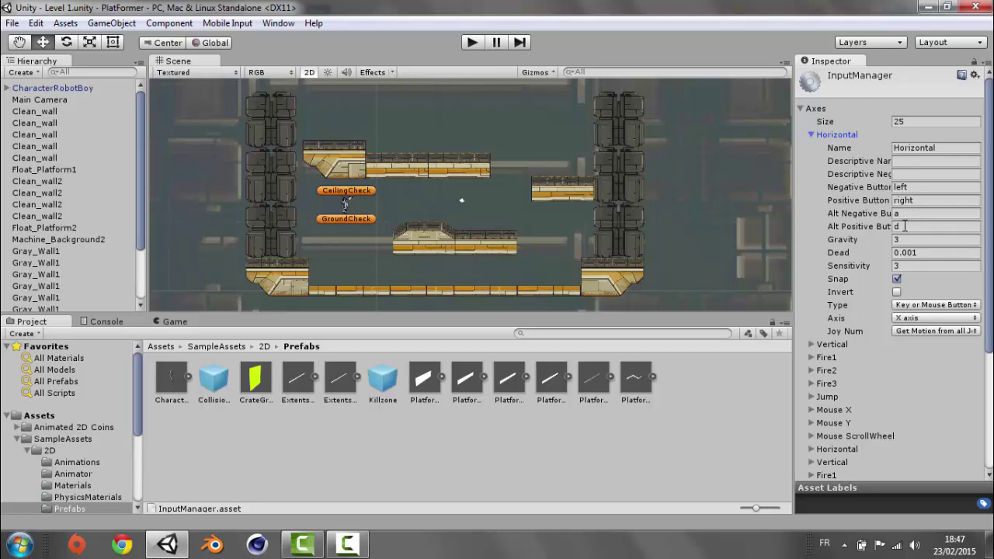
- Set the Horizontal axis to q for negative and d for positive, clearing the alternate positive button
{"action": "left_click", "coordinate": [922, 200]}
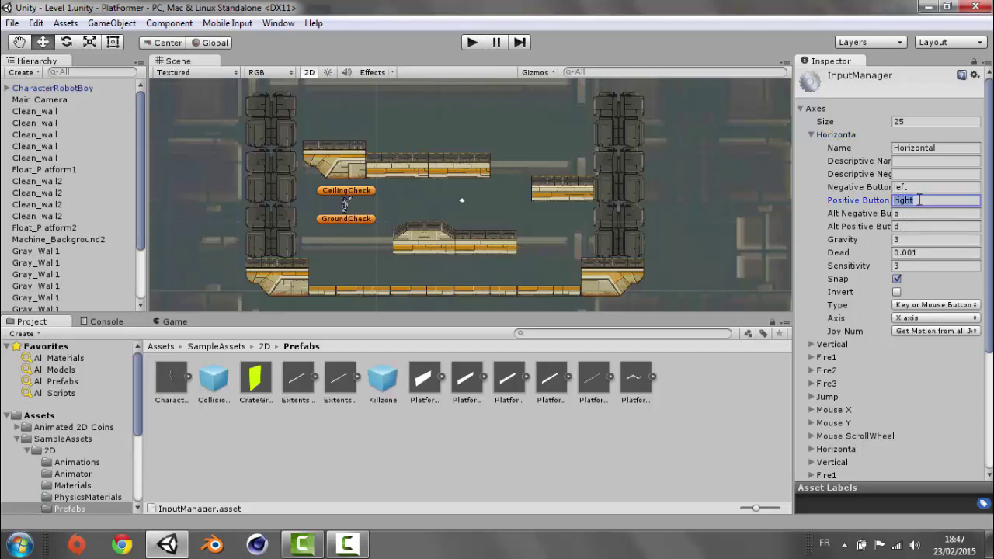
{"action": "type", "text": "d"}
{"action": "left_click", "coordinate": [913, 187]}
{"action": "type", "text": "q"}
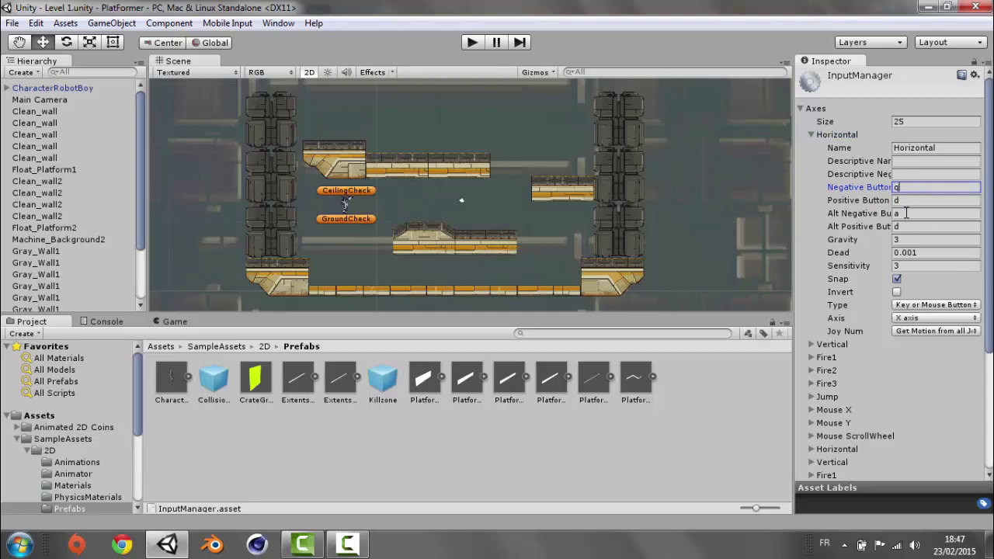
{"action": "left_click", "coordinate": [914, 215]}
{"action": "left_click", "coordinate": [902, 226]}
{"action": "key", "text": "BackSpace"}
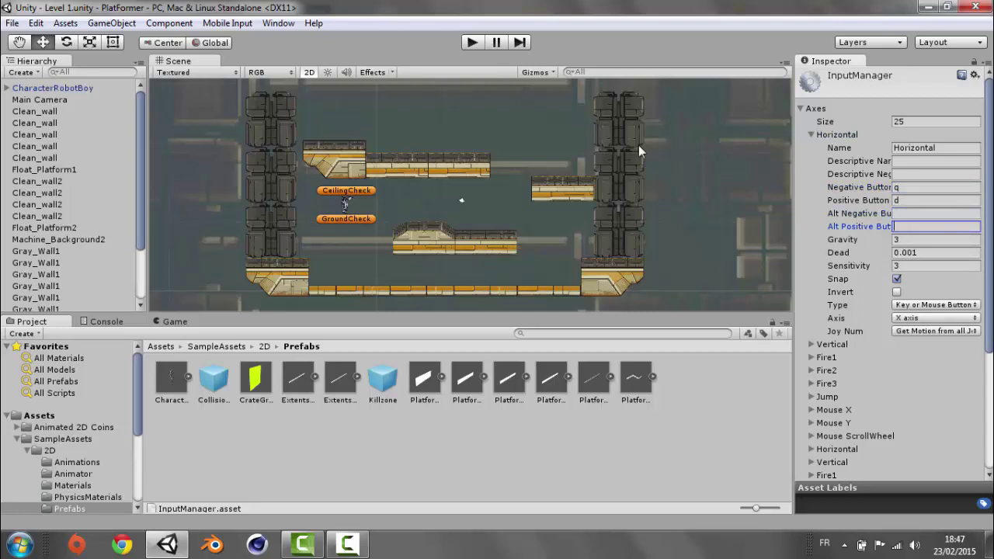
- Collapse the Horizontal axis, deselect the Input Manager and start play mode
{"action": "left_click", "coordinate": [810, 134]}
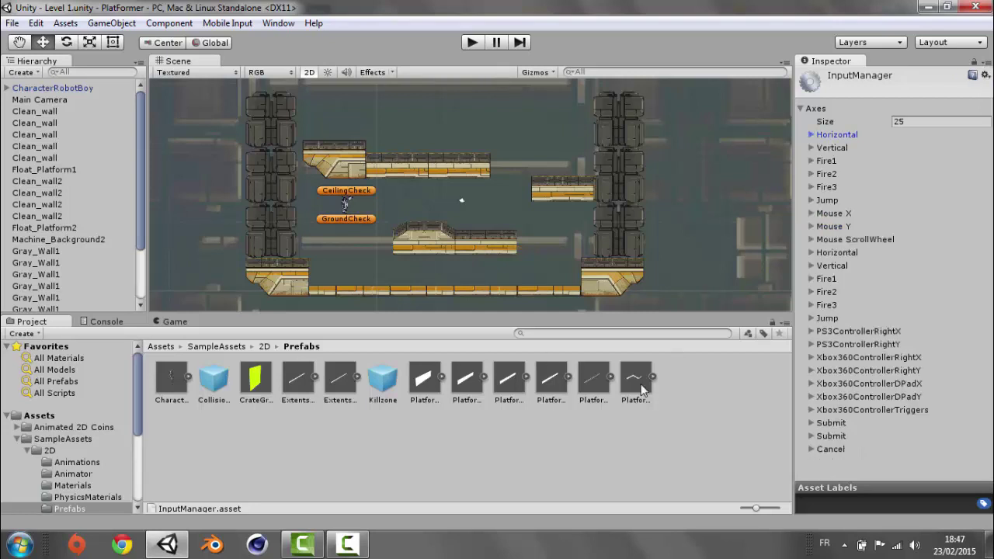
{"action": "left_click", "coordinate": [584, 273]}
{"action": "left_click", "coordinate": [471, 44]}
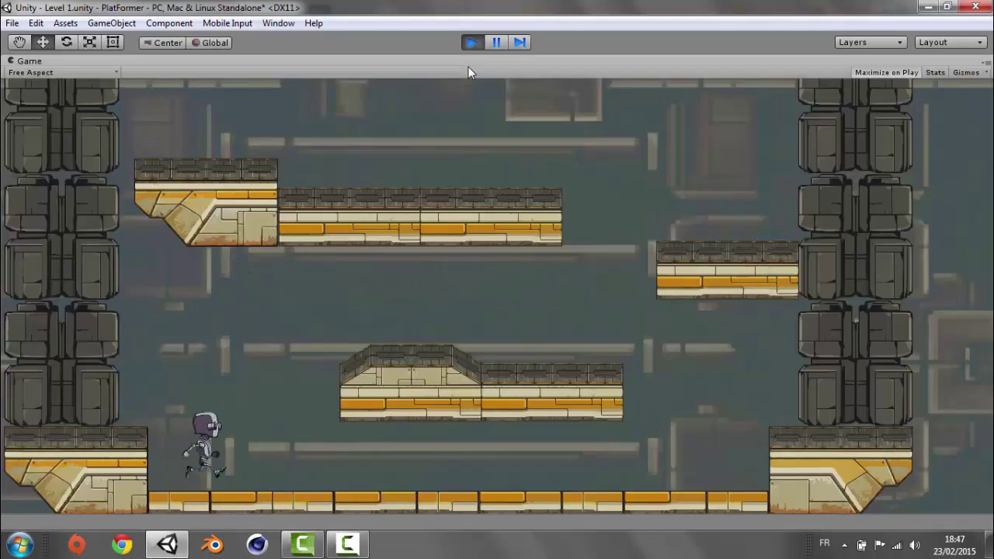
- Run and jump the robot from the floor onto the middle and right platforms, then stop playing
{"action": "key", "text": "Right"}
{"action": "key", "text": "Left"}
{"action": "key", "text": "space"}
{"action": "key", "text": "Right"}
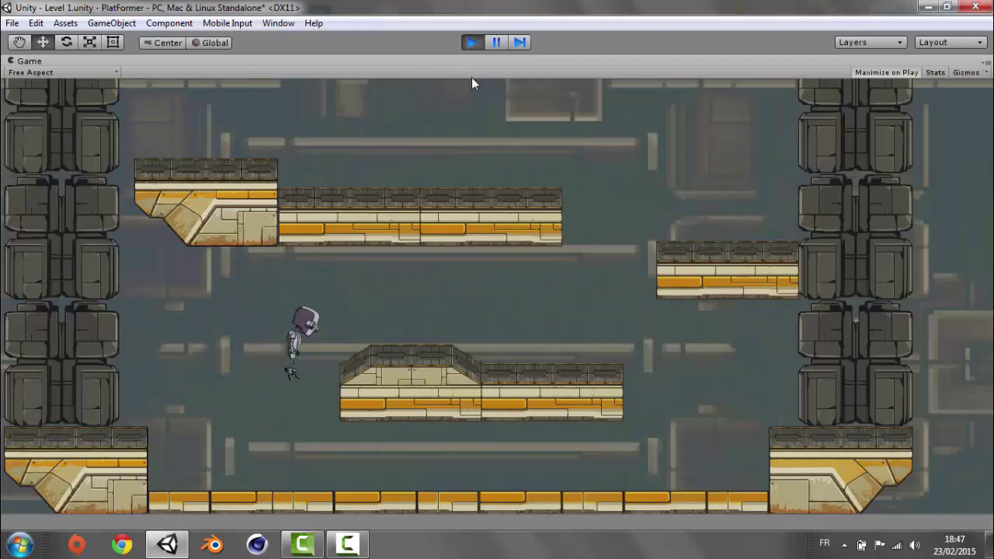
{"action": "key", "text": "Right"}
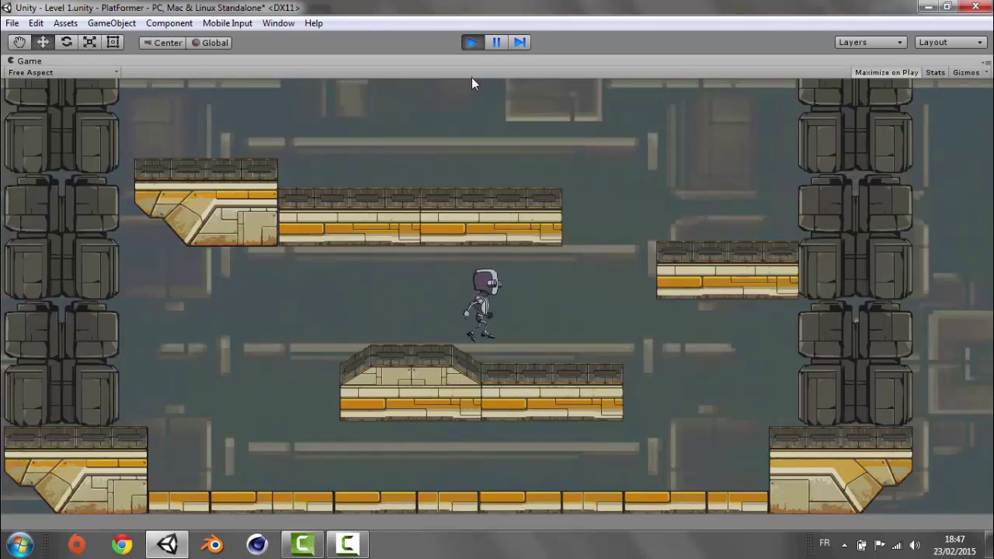
{"action": "key", "text": "space"}
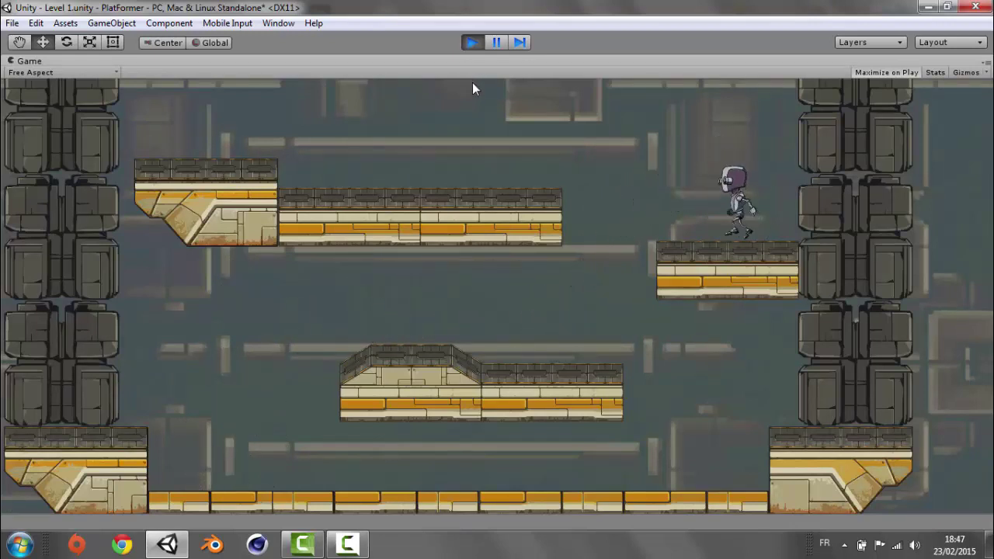
{"action": "key", "text": "Left"}
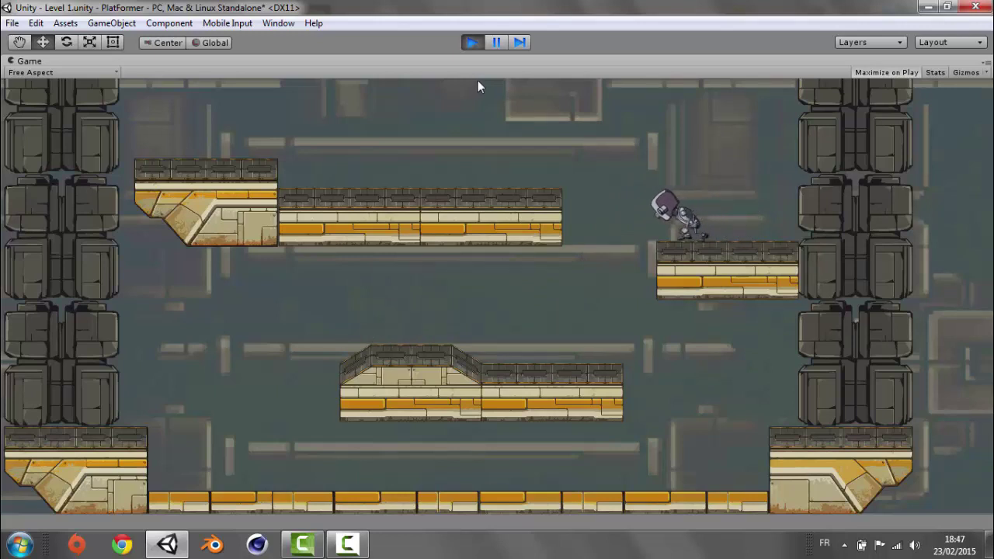
{"action": "key", "text": "Left"}
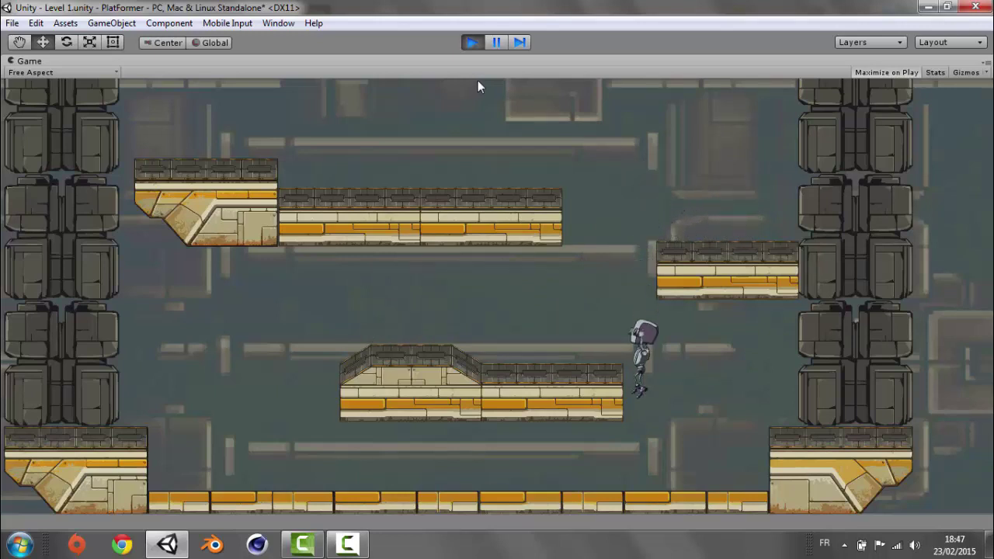
{"action": "key", "text": "Right"}
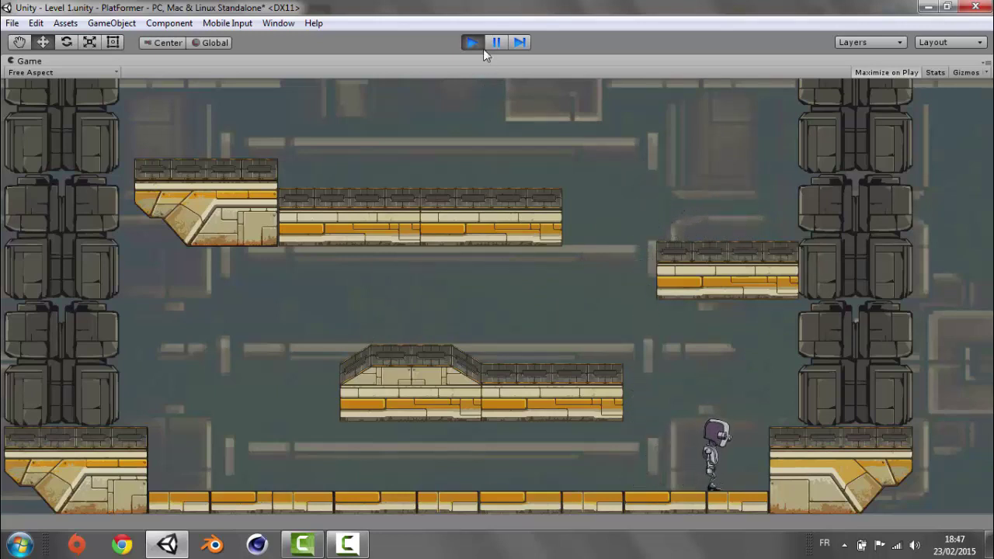
{"action": "left_click", "coordinate": [483, 49]}
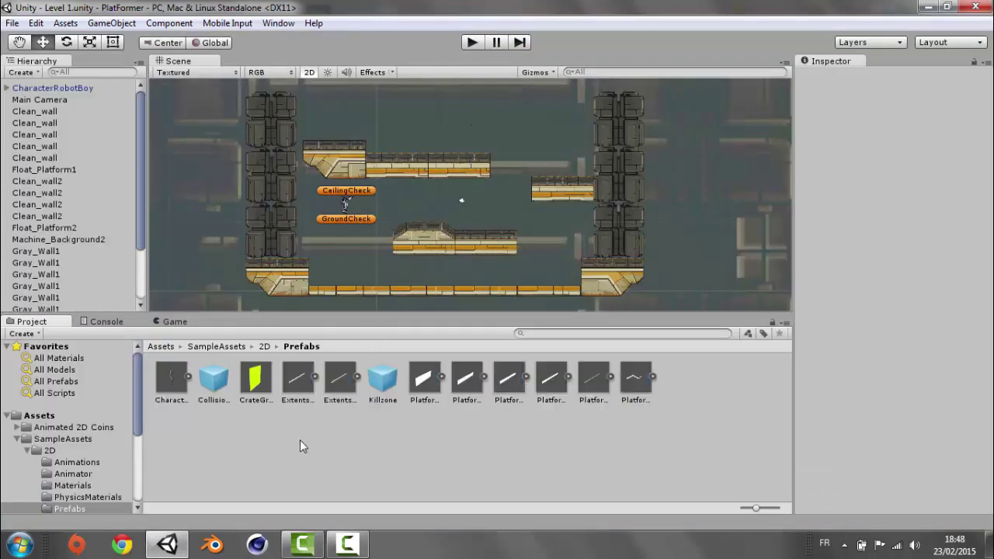
- Place three USD coins from Animated 2D Coins > Prefab above the upper-left, right and middle platforms
{"action": "left_click", "coordinate": [70, 427]}
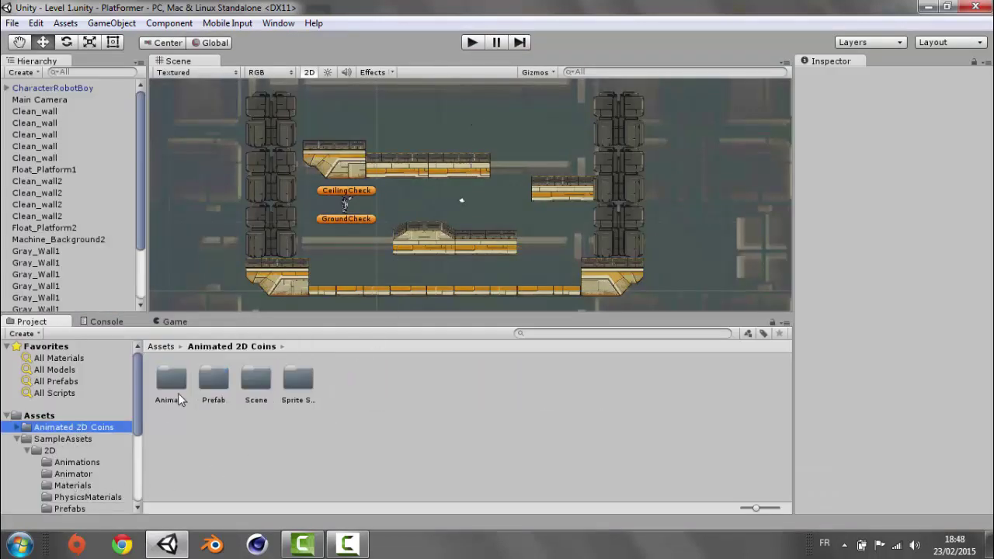
{"action": "double_click", "coordinate": [206, 377]}
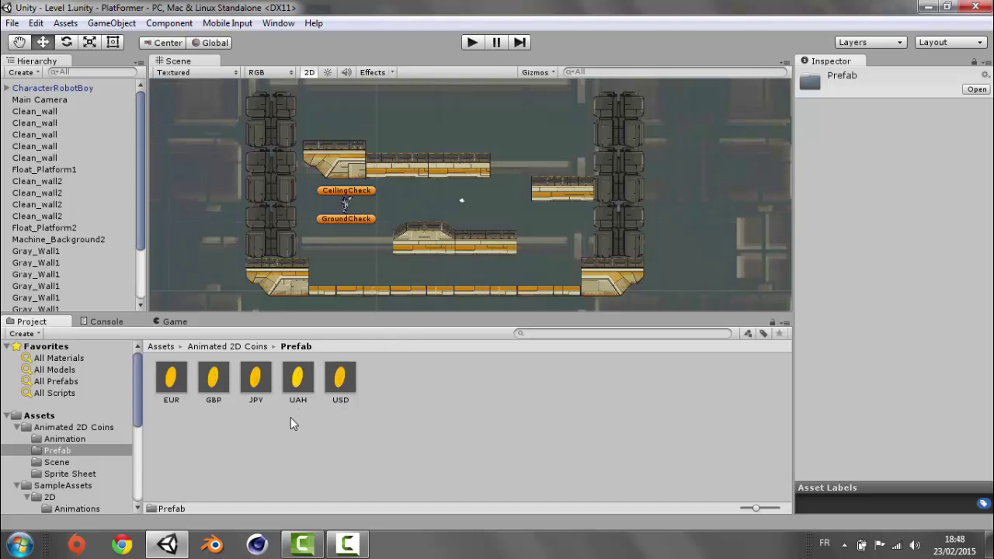
{"action": "left_click_drag", "start_coordinate": [349, 312], "coordinate": [424, 211]}
{"action": "left_click_drag", "start_coordinate": [341, 378], "coordinate": [564, 160]}
{"action": "left_click_drag", "start_coordinate": [340, 378], "coordinate": [429, 137]}
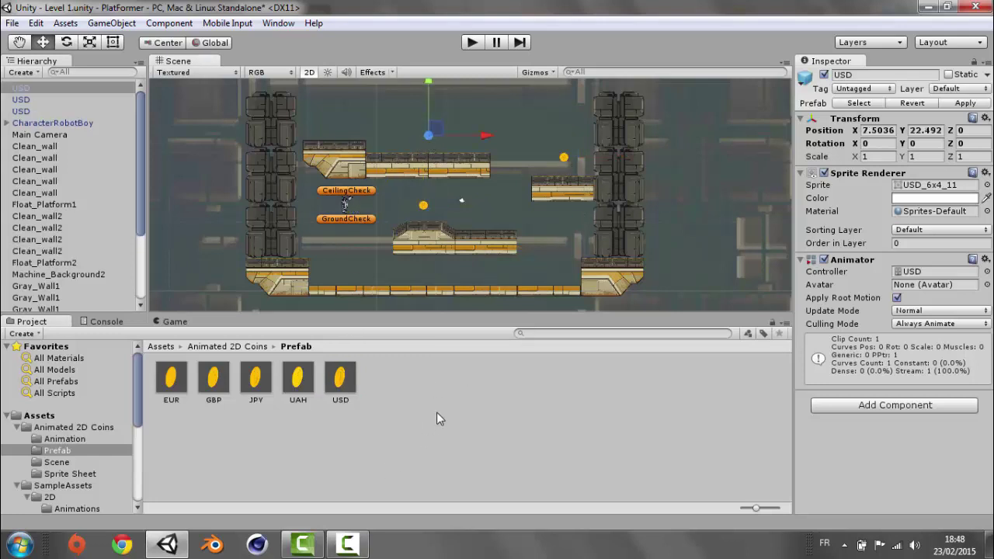
{"action": "left_click", "coordinate": [427, 435]}
- Collapse the Project folders and start playing the level with the coins
{"action": "left_click", "coordinate": [17, 434]}
{"action": "left_click", "coordinate": [17, 427]}
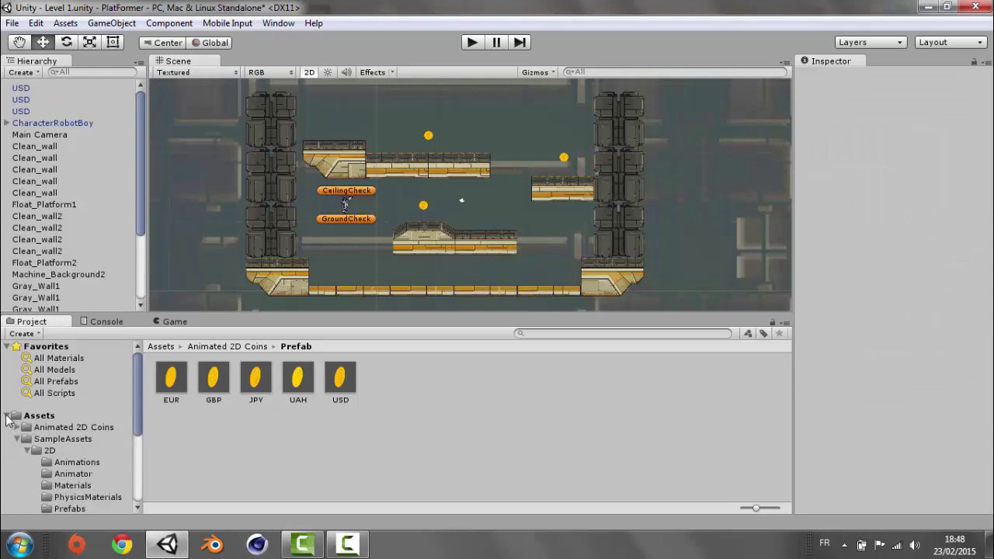
{"action": "left_click", "coordinate": [7, 415]}
{"action": "left_click", "coordinate": [7, 416]}
{"action": "left_click", "coordinate": [42, 417]}
{"action": "left_click", "coordinate": [17, 439]}
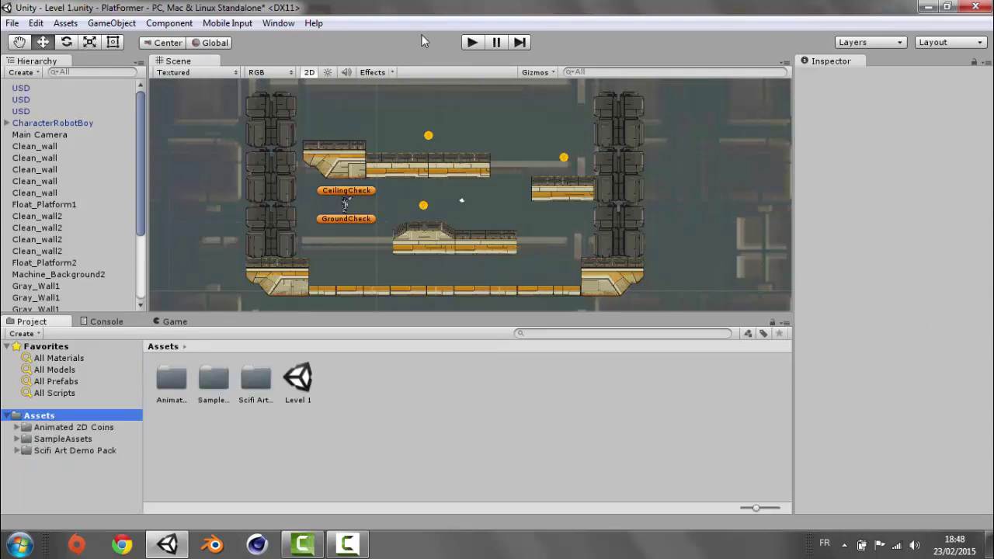
{"action": "left_click", "coordinate": [475, 43]}
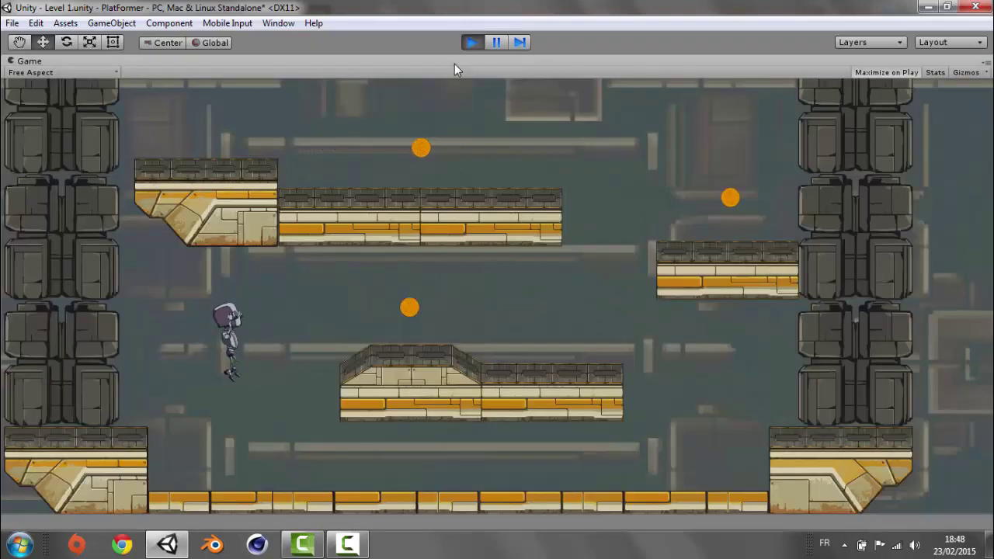
- Run and jump the robot past the spinning coins across the platforms, then stop the game
{"action": "key", "text": "Left"}
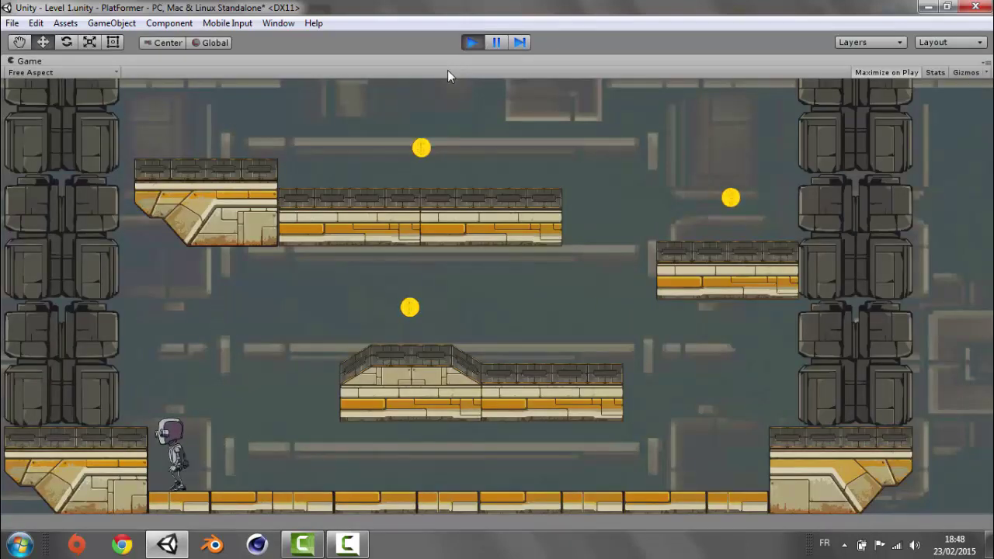
{"action": "key", "text": "Right"}
{"action": "key", "text": "space"}
{"action": "key", "text": "Right"}
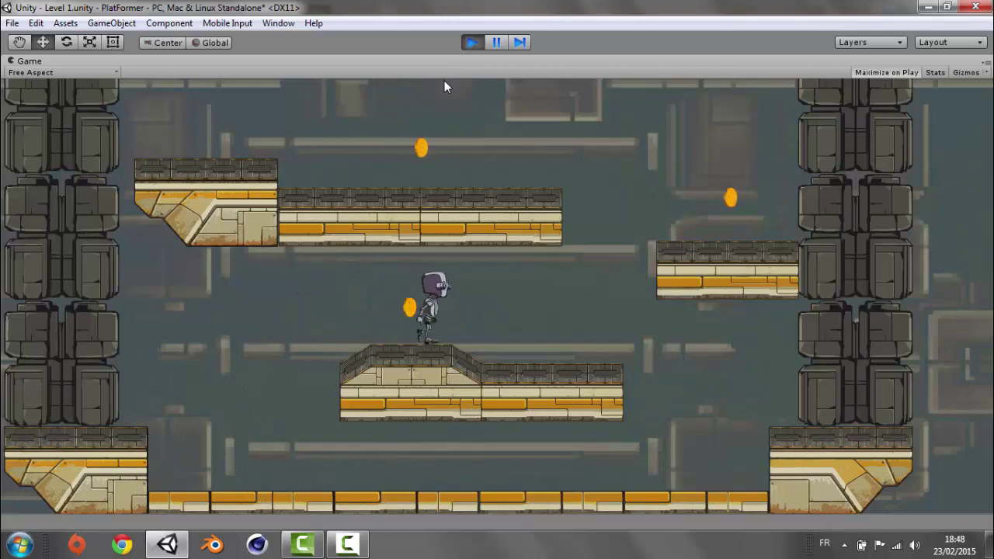
{"action": "key", "text": "Left"}
{"action": "key", "text": "space"}
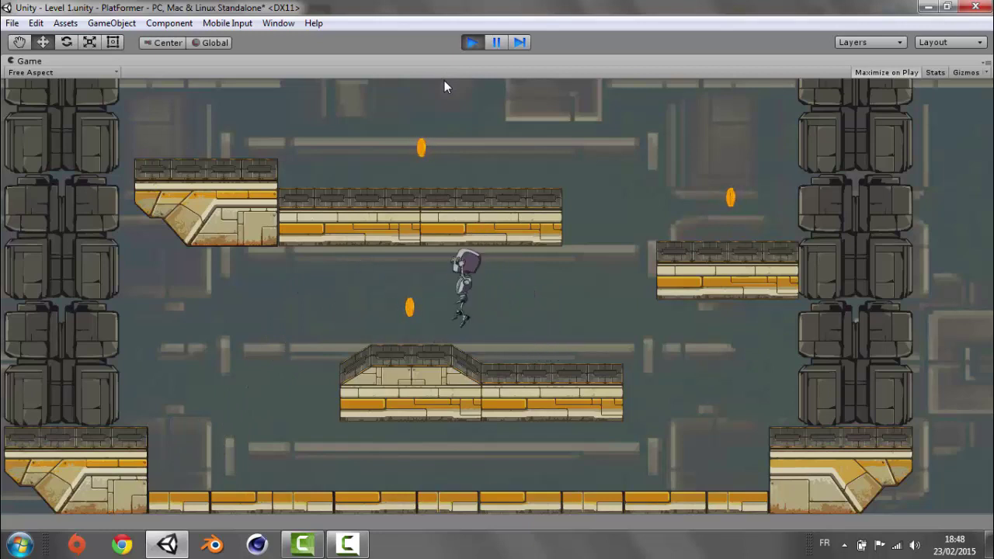
{"action": "key", "text": "Right"}
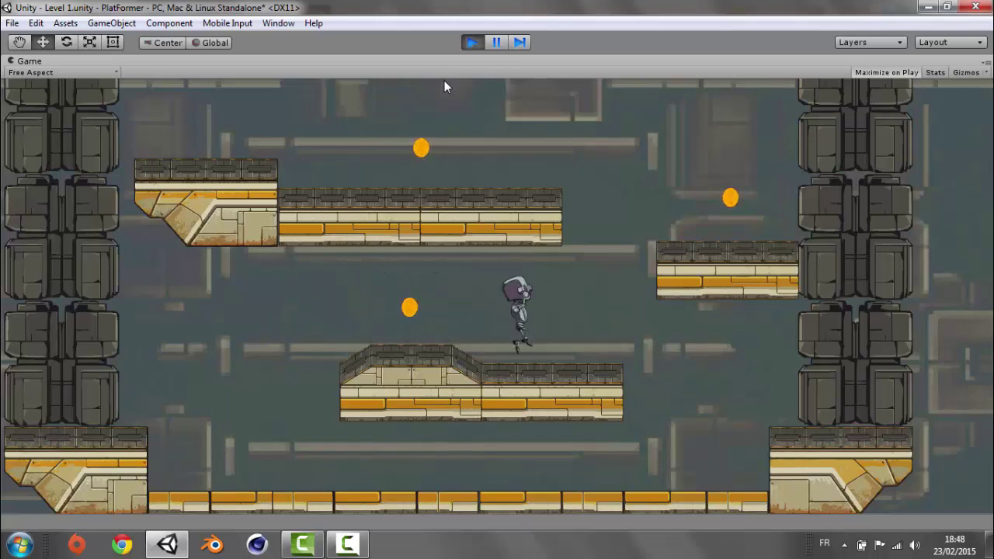
{"action": "key", "text": "space"}
{"action": "key", "text": "Left"}
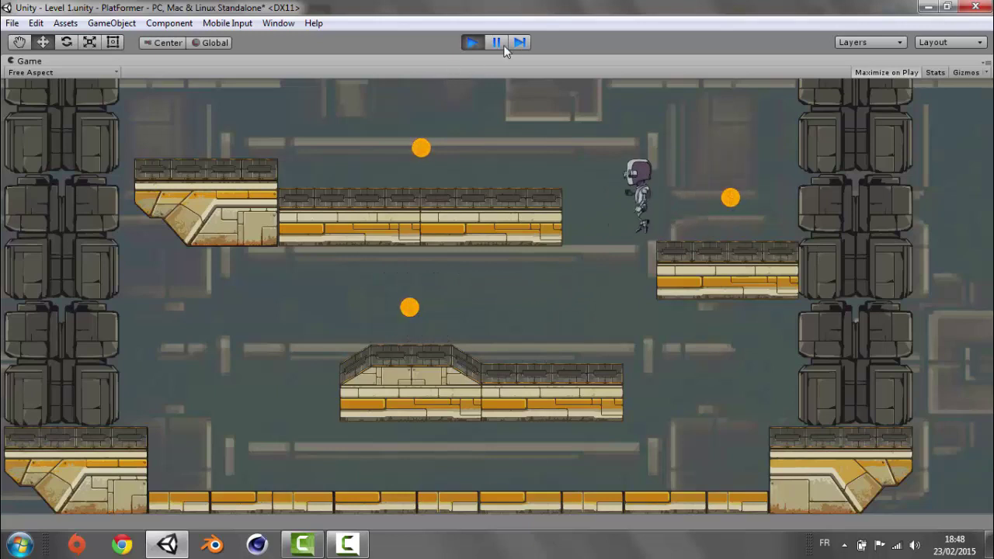
{"action": "left_click", "coordinate": [473, 43]}
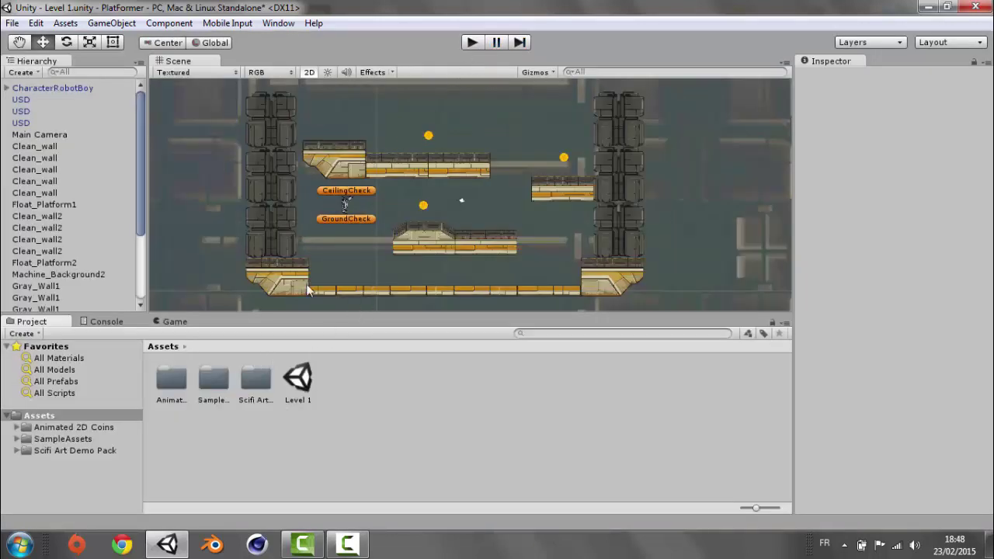
- Add a Box Collider 2D set as a trigger to all three USD coins
{"action": "left_click", "coordinate": [22, 99]}
{"action": "left_click", "coordinate": [24, 122], "text": "shift"}
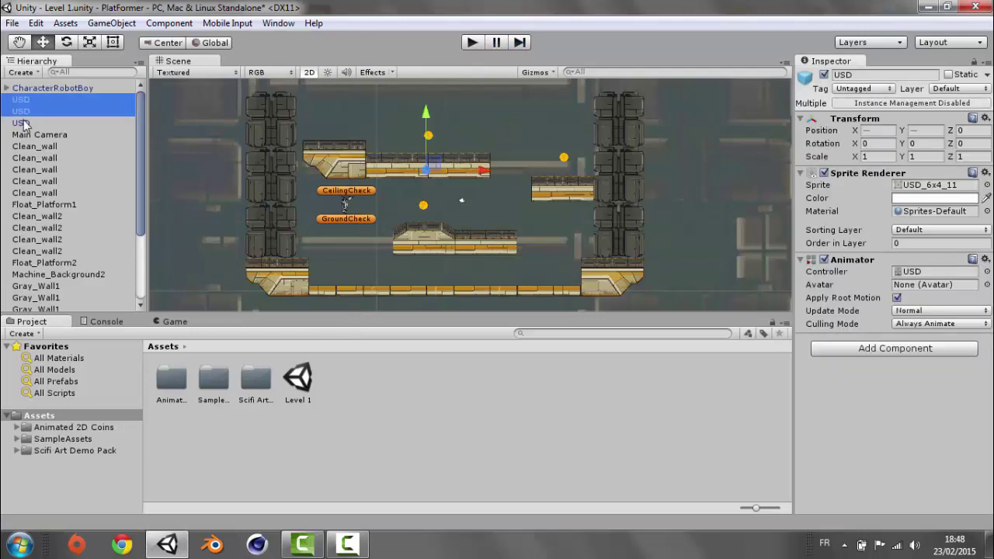
{"action": "left_click", "coordinate": [861, 350]}
{"action": "left_click", "coordinate": [876, 196]}
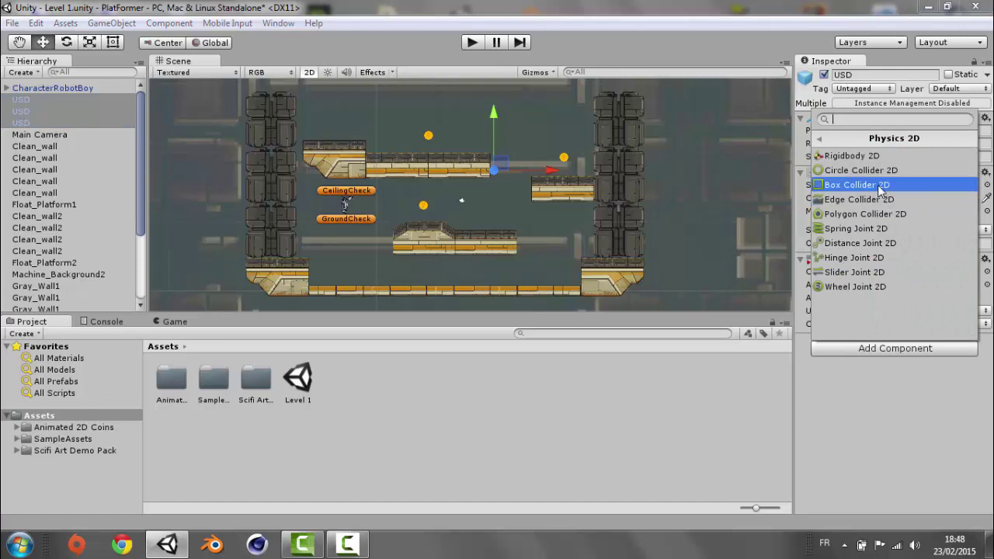
{"action": "left_click", "coordinate": [877, 185]}
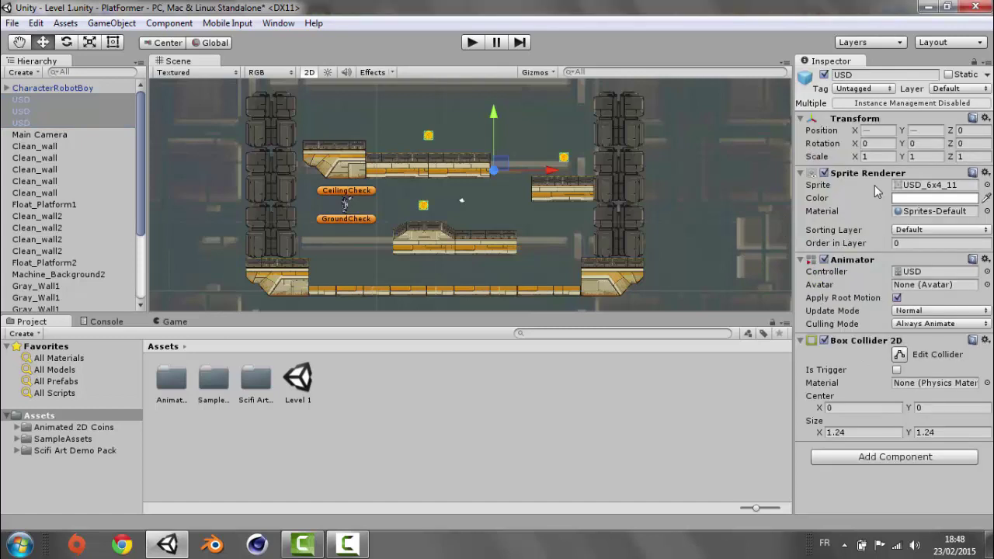
{"action": "left_click", "coordinate": [897, 369]}
- Tag the third USD coin as Coin
{"action": "left_click", "coordinate": [848, 93]}
{"action": "left_click", "coordinate": [885, 305]}
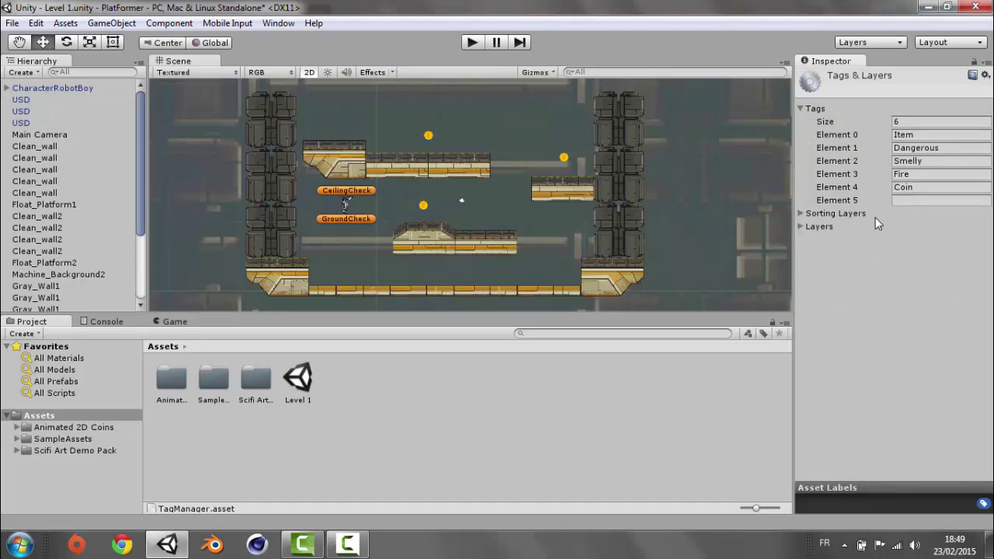
{"action": "left_click", "coordinate": [427, 184]}
{"action": "left_click", "coordinate": [424, 205]}
{"action": "left_click", "coordinate": [860, 89]}
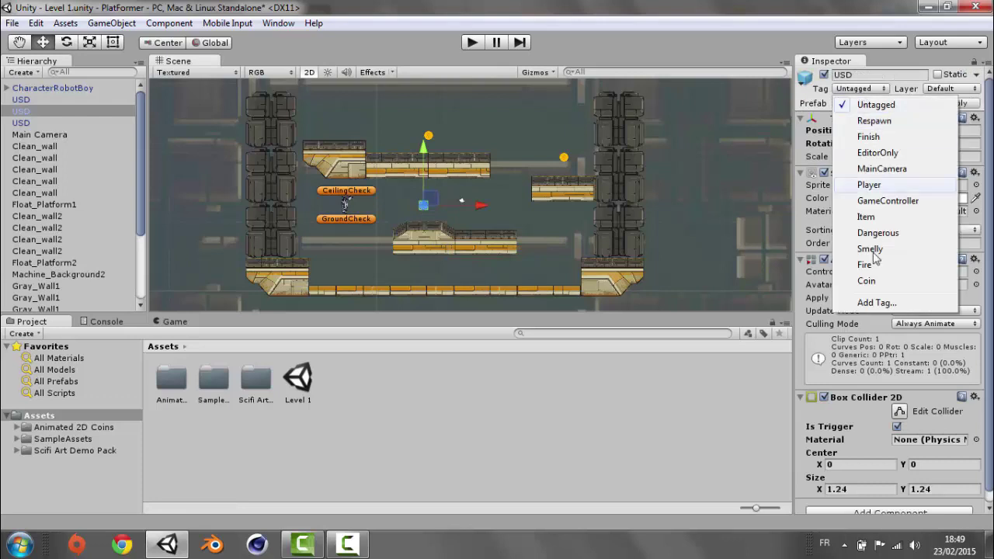
{"action": "left_click", "coordinate": [49, 126]}
{"action": "left_click", "coordinate": [852, 90]}
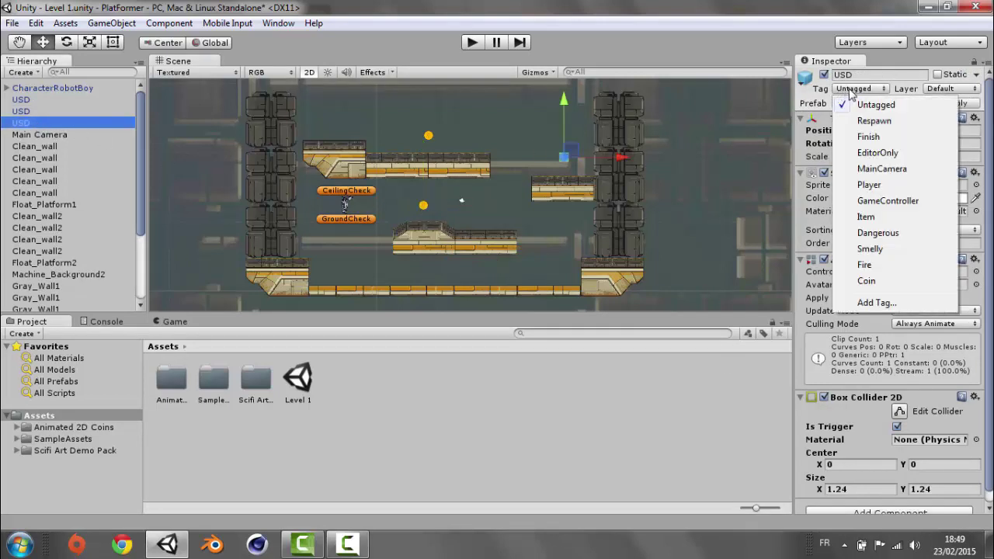
{"action": "left_click", "coordinate": [866, 280]}
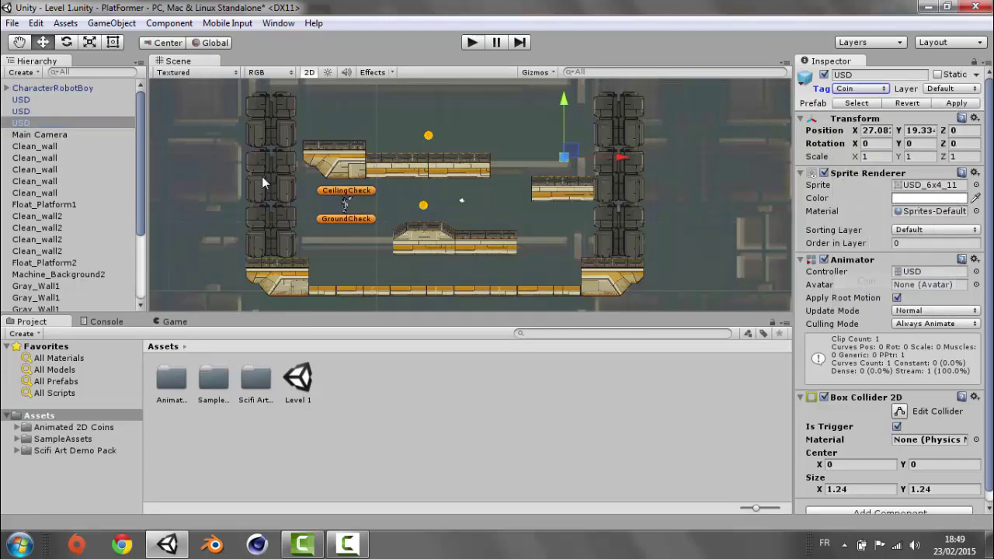
- Tag the second and first USD coins as Coin as well, then deselect
{"action": "left_click", "coordinate": [58, 109]}
{"action": "left_click", "coordinate": [862, 90]}
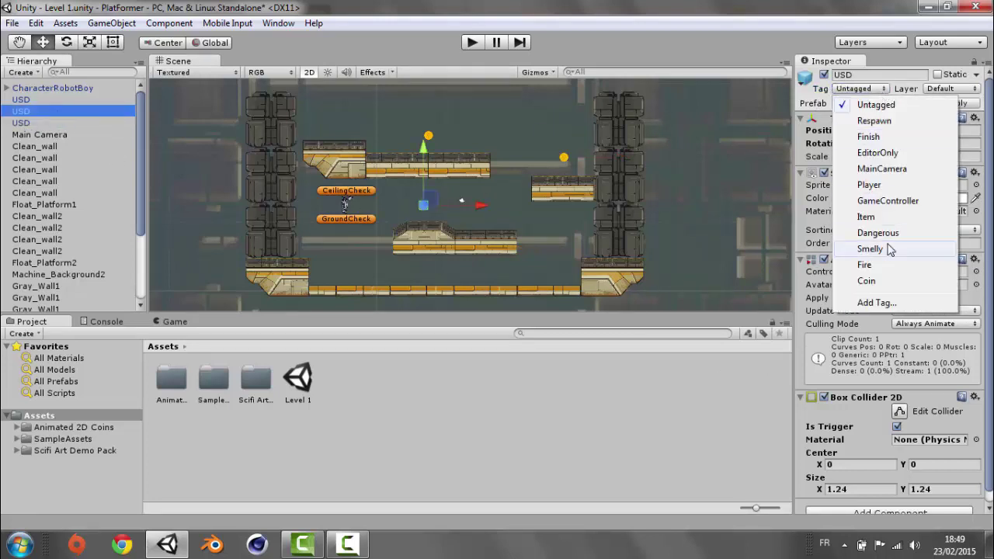
{"action": "left_click", "coordinate": [867, 281]}
{"action": "left_click", "coordinate": [59, 99]}
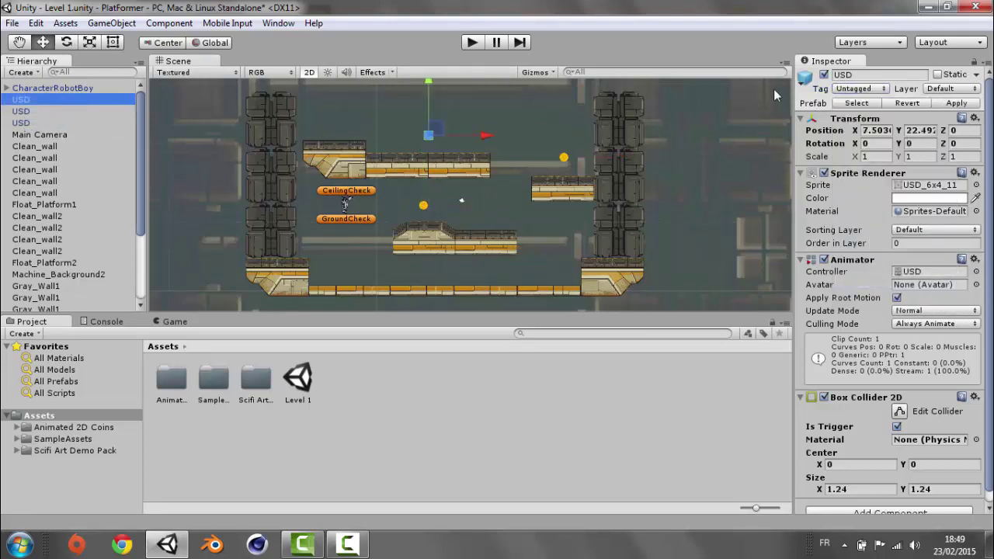
{"action": "left_click", "coordinate": [862, 88]}
{"action": "left_click", "coordinate": [865, 281]}
{"action": "left_click", "coordinate": [419, 441]}
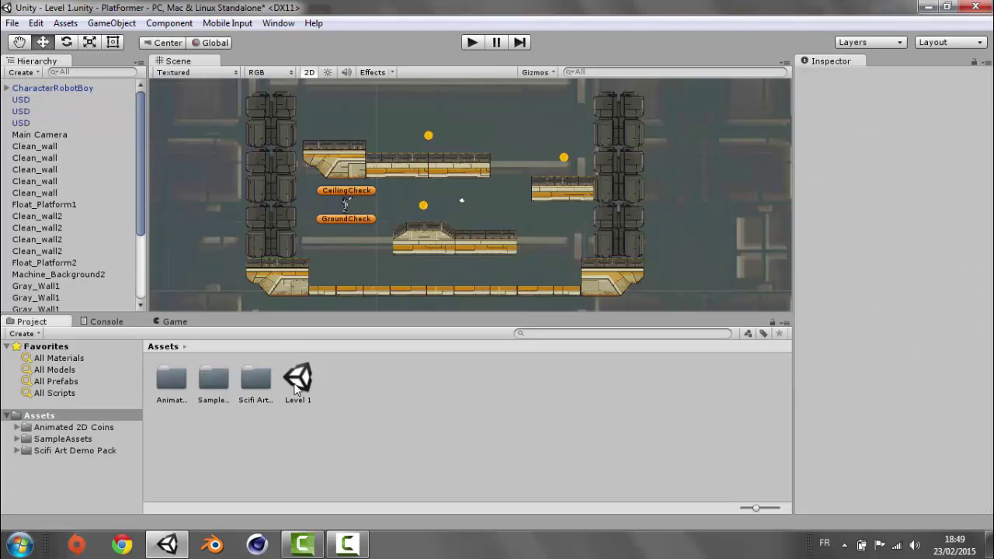
- Create a folder named Script in Assets and open it
{"action": "right_click", "coordinate": [413, 364]}
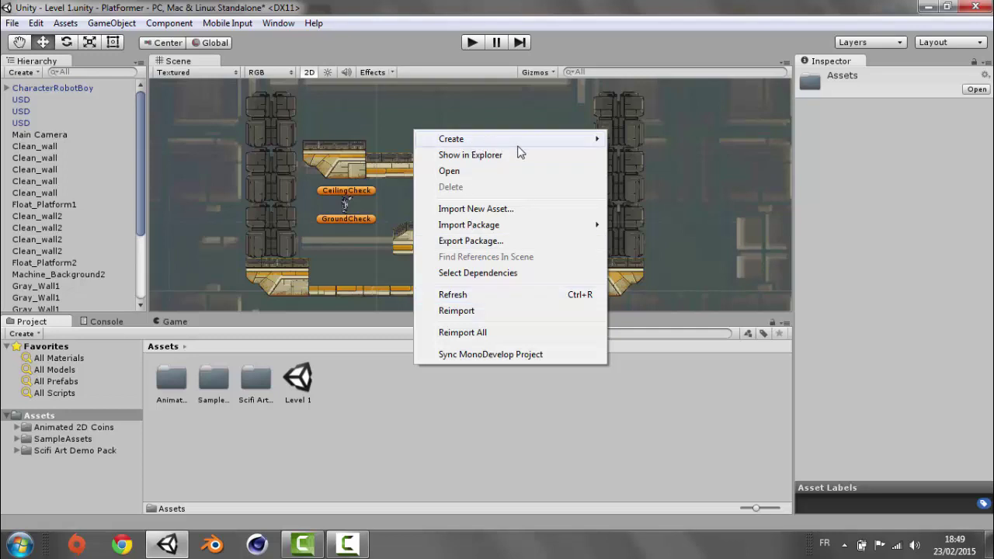
{"action": "mouse_move", "coordinate": [590, 138]}
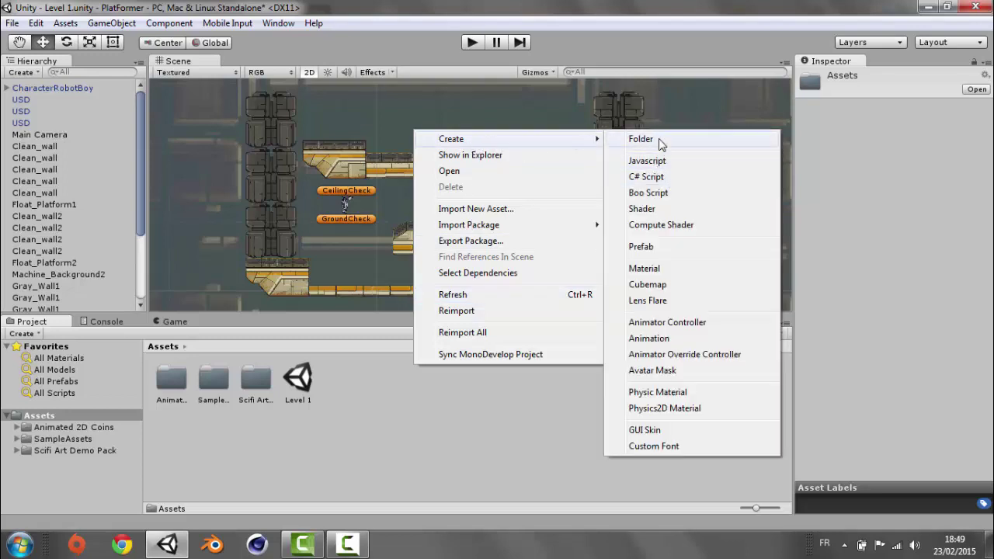
{"action": "left_click", "coordinate": [660, 144]}
{"action": "type", "text": "Sc"}
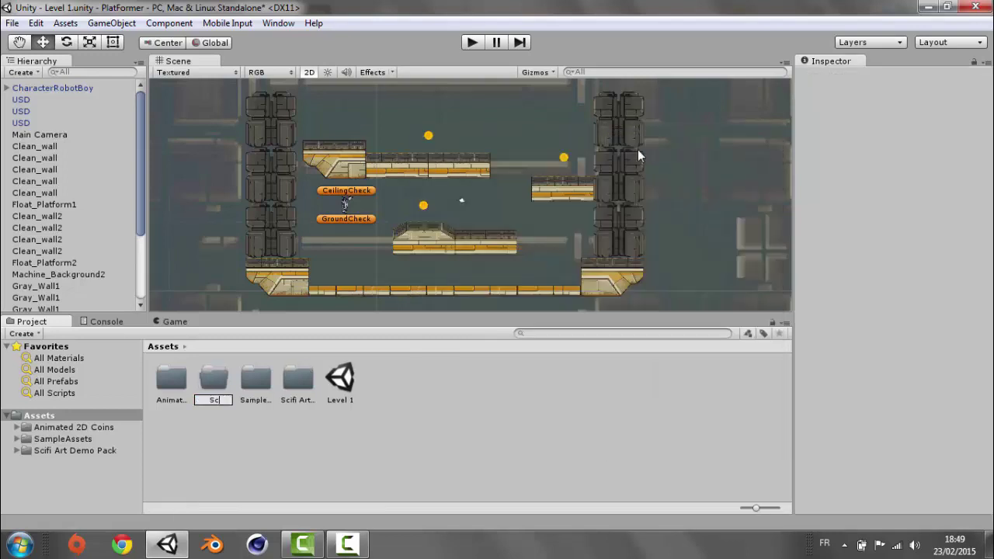
{"action": "type", "text": "ript"}
{"action": "key", "text": "Return"}
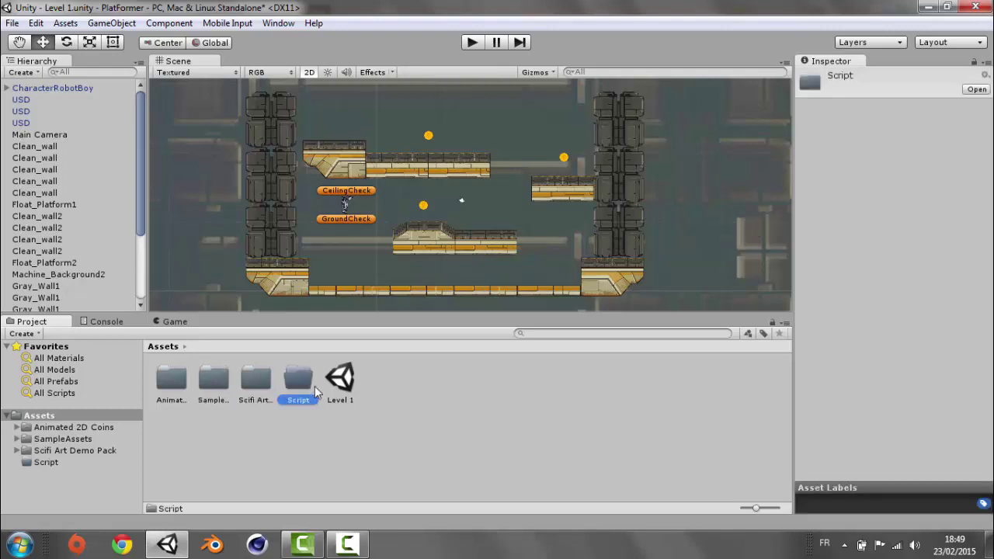
{"action": "double_click", "coordinate": [315, 386]}
- Create a new C# script named Joueur inside the Script folder
{"action": "right_click", "coordinate": [300, 382]}
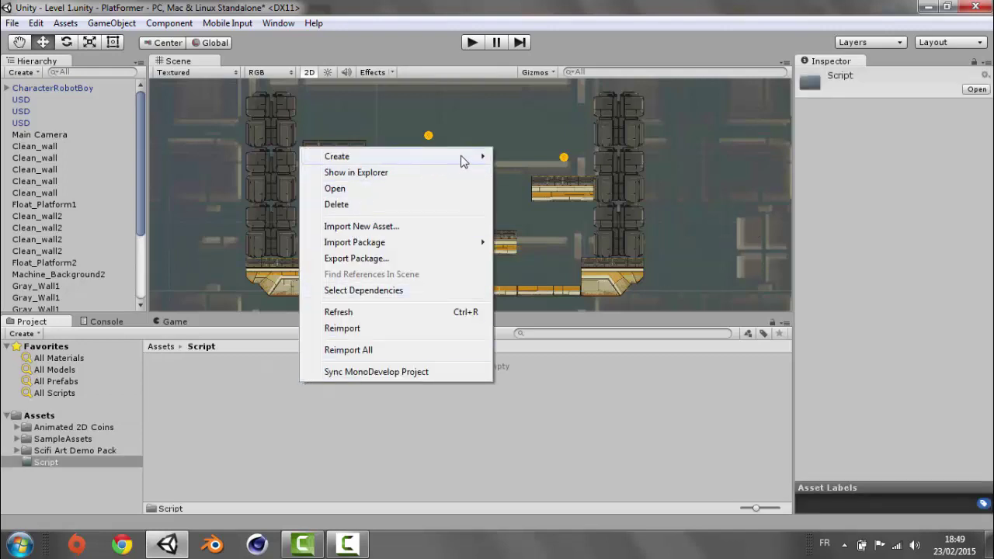
{"action": "mouse_move", "coordinate": [468, 161]}
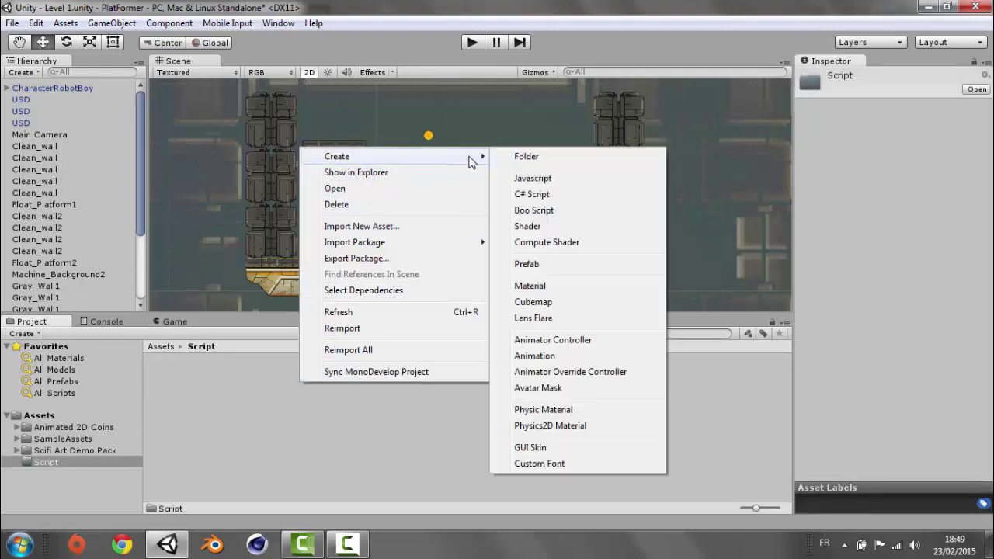
{"action": "left_click", "coordinate": [552, 200]}
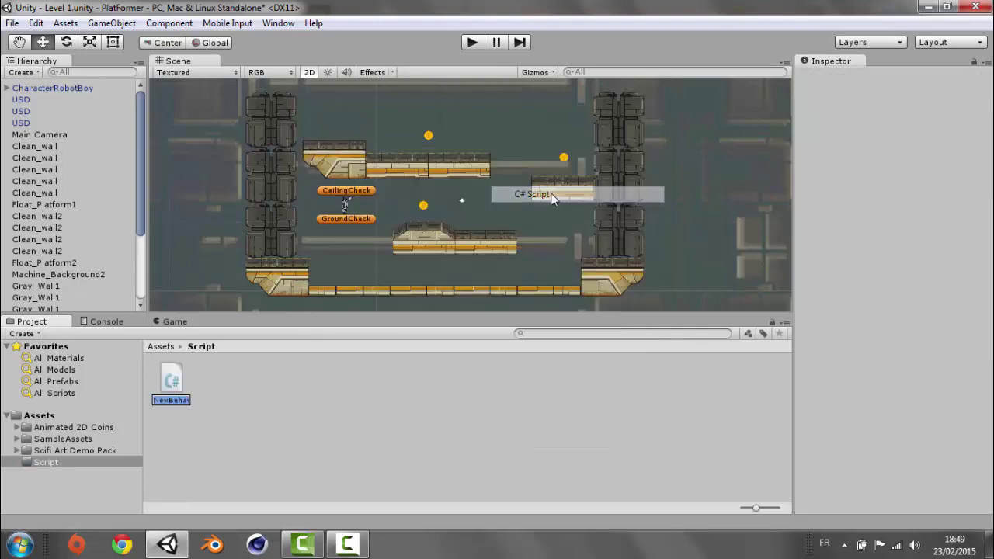
{"action": "type", "text": "J"}
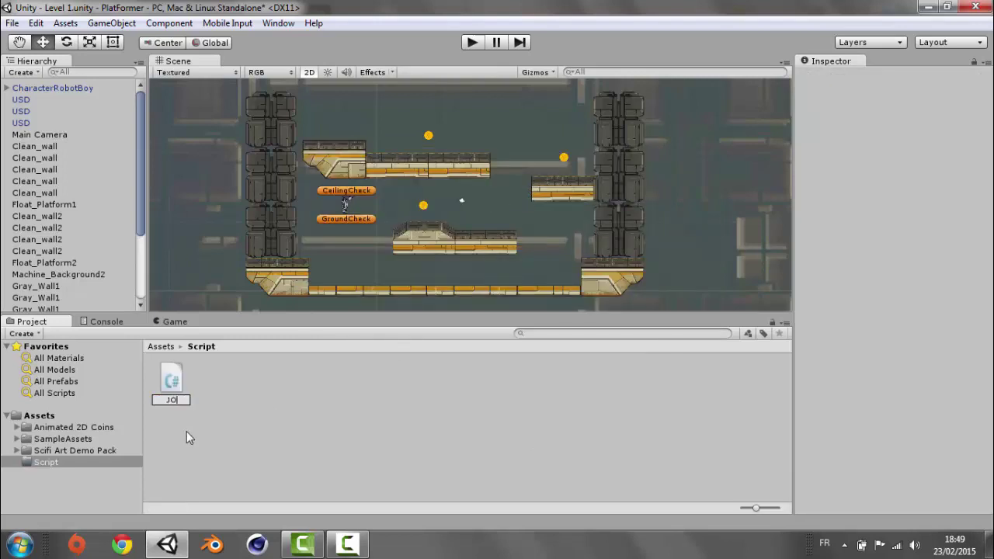
{"action": "type", "text": "O"}
{"action": "type", "text": "oueur"}
{"action": "key", "text": "Return"}
{"action": "left_click", "coordinate": [279, 361]}
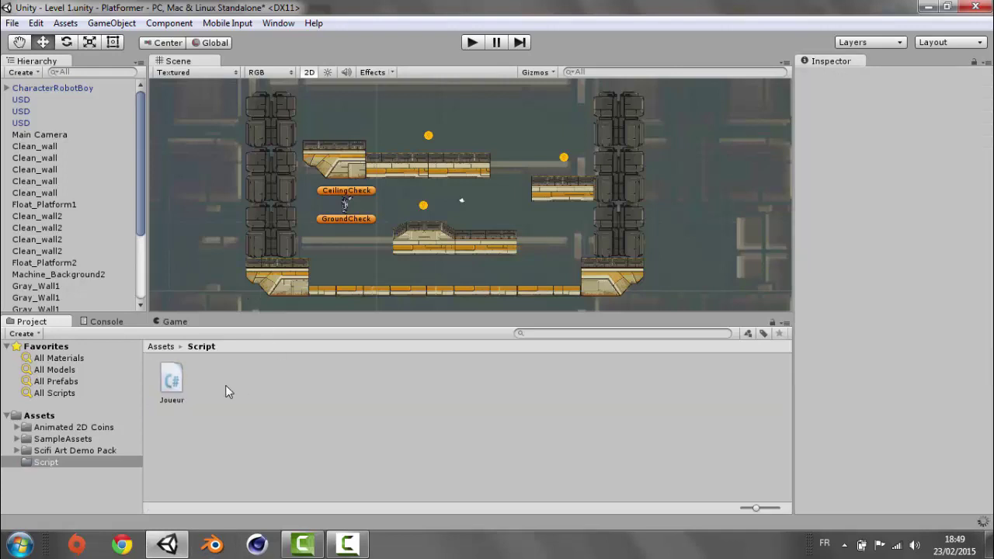
- Open Joueur.cs from the Project panel in MonoDevelop, dismissing the Visual C++ Runtime errors
{"action": "double_click", "coordinate": [185, 391]}
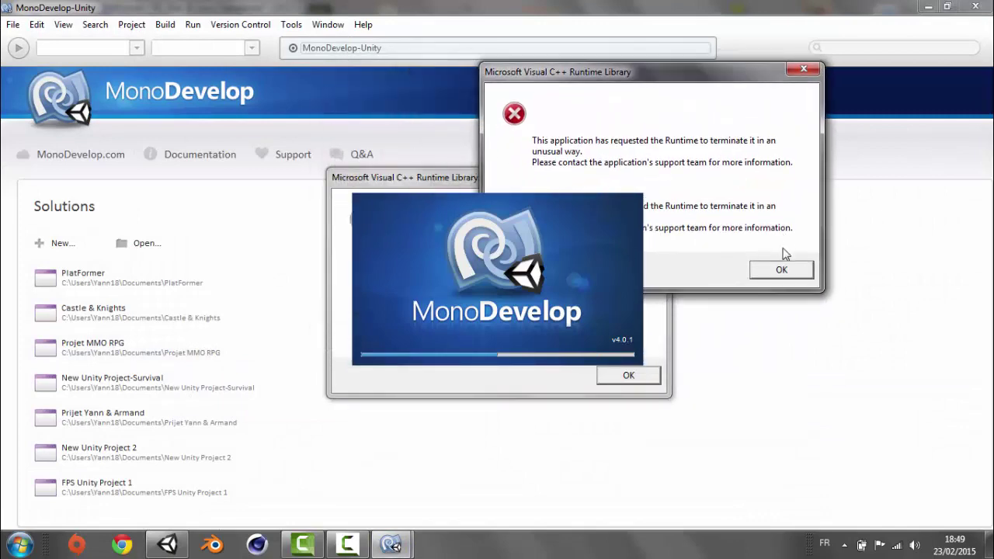
{"action": "left_click", "coordinate": [780, 270]}
{"action": "left_click", "coordinate": [651, 379]}
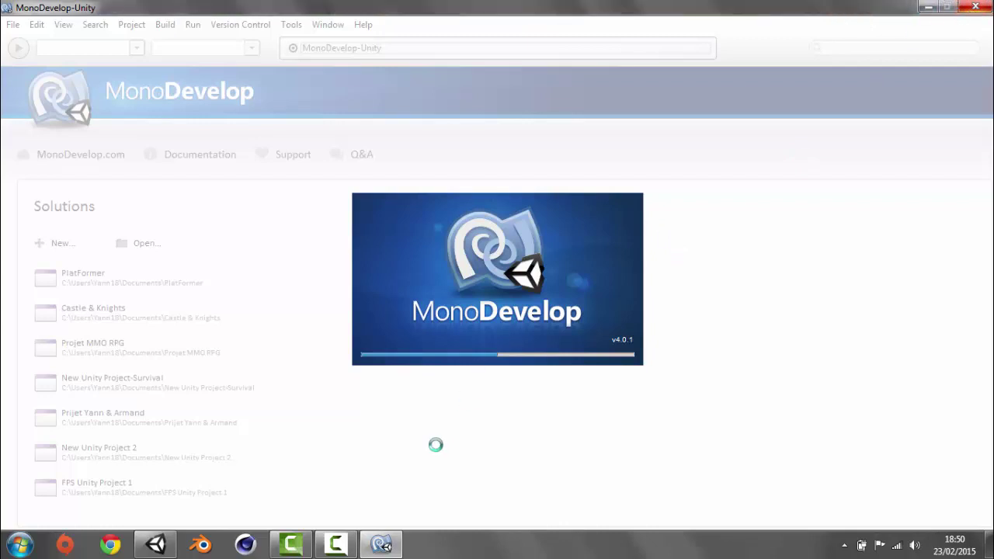
{"action": "left_click", "coordinate": [391, 550]}
{"action": "left_click", "coordinate": [392, 550]}
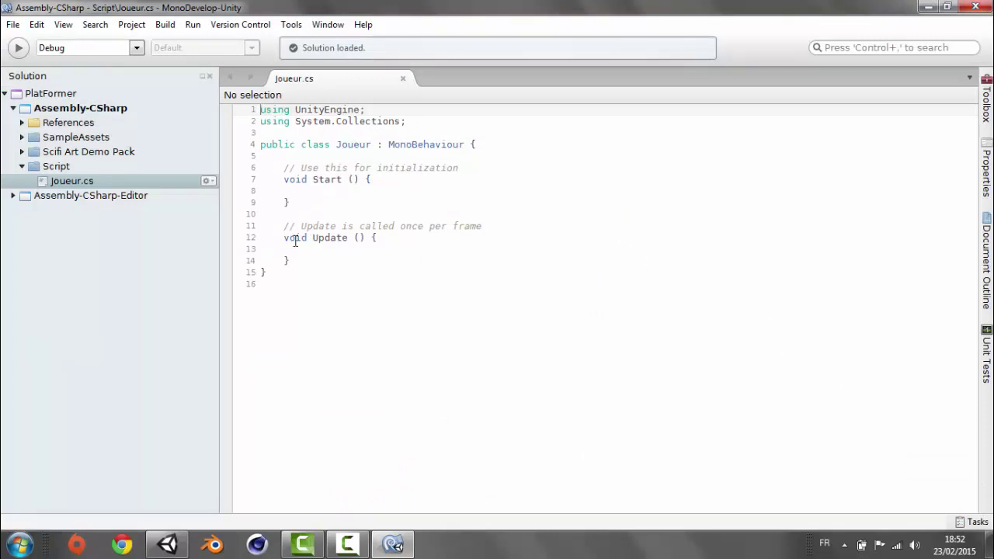
- Inspect the Joueur class code, ending with the caret after the class declaration line
{"action": "left_click", "coordinate": [285, 270]}
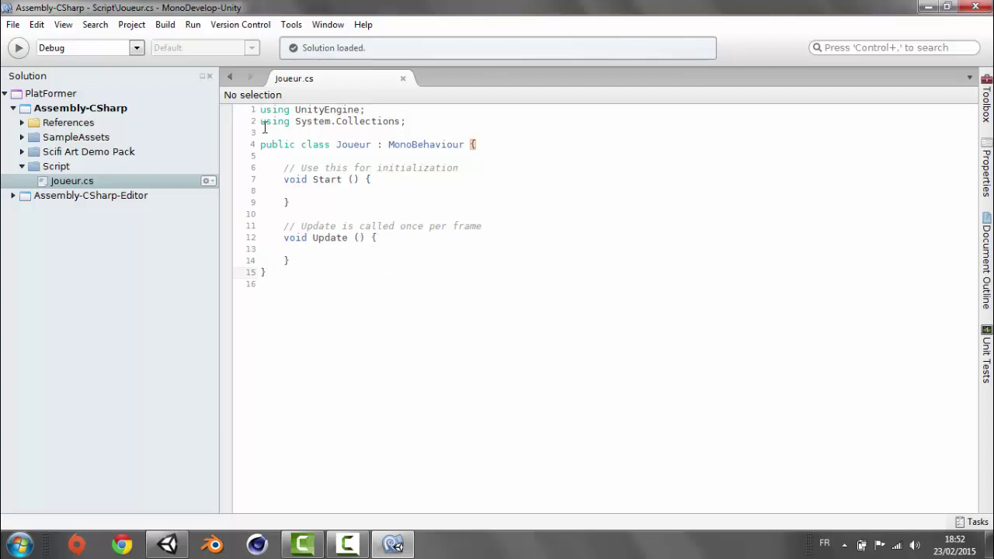
{"action": "left_click_drag", "start_coordinate": [259, 110], "coordinate": [588, 335]}
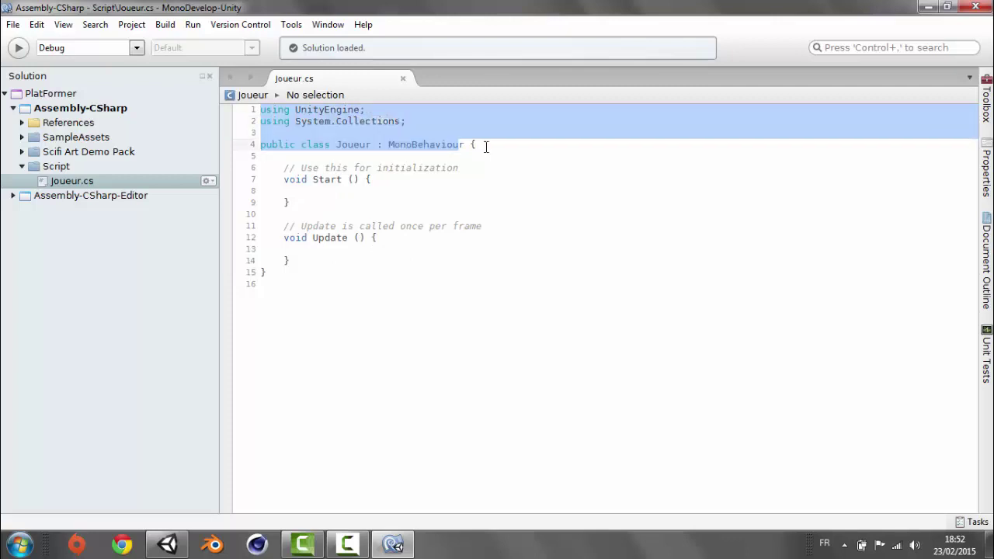
{"action": "left_click", "coordinate": [349, 293]}
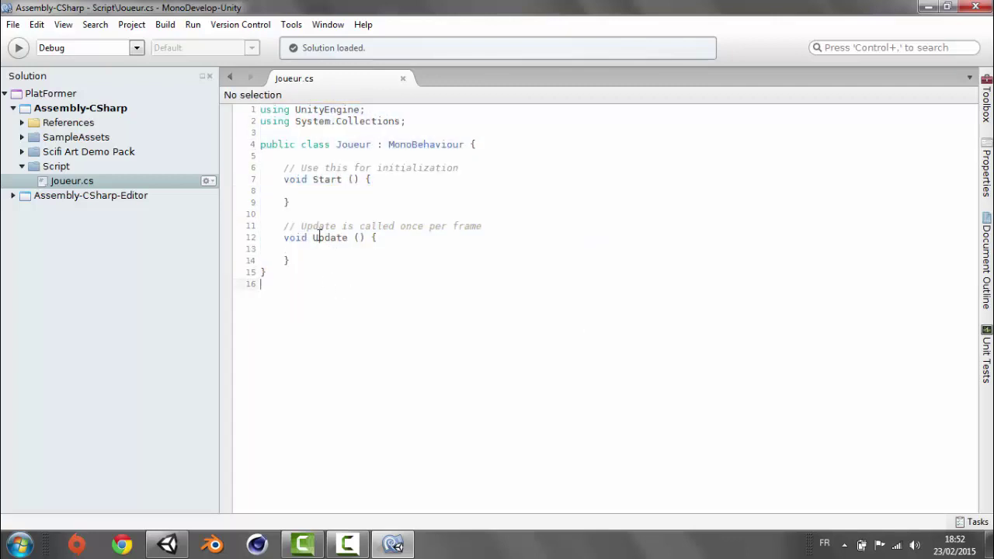
{"action": "mouse_move", "coordinate": [283, 179]}
{"action": "left_mouse_down"}
{"action": "mouse_move", "coordinate": [458, 236]}
{"action": "mouse_move", "coordinate": [430, 264]}
{"action": "left_mouse_up"}
{"action": "left_click", "coordinate": [292, 282]}
{"action": "mouse_move", "coordinate": [287, 271]}
{"action": "left_mouse_down"}
{"action": "mouse_move", "coordinate": [356, 254]}
{"action": "mouse_move", "coordinate": [272, 100]}
{"action": "left_mouse_up"}
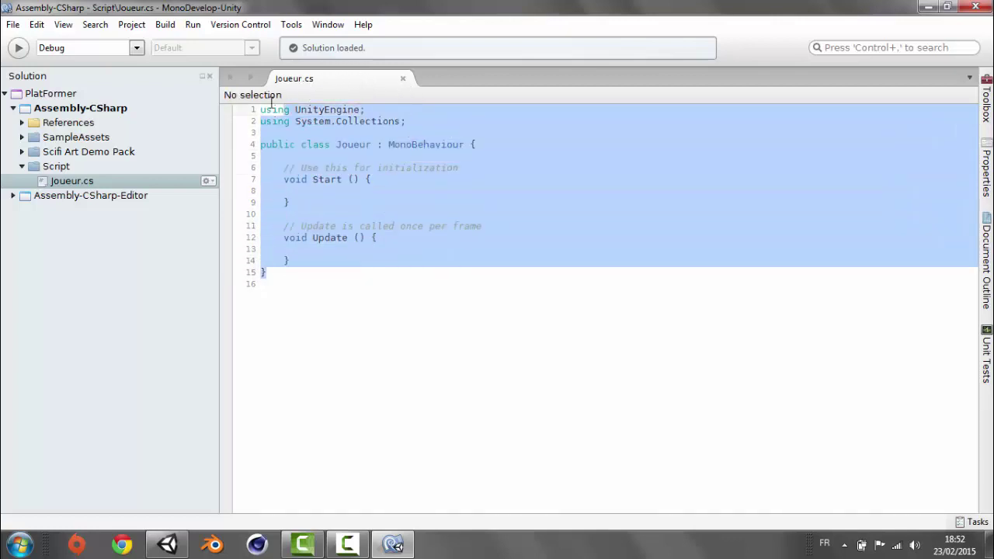
{"action": "left_click", "coordinate": [273, 275]}
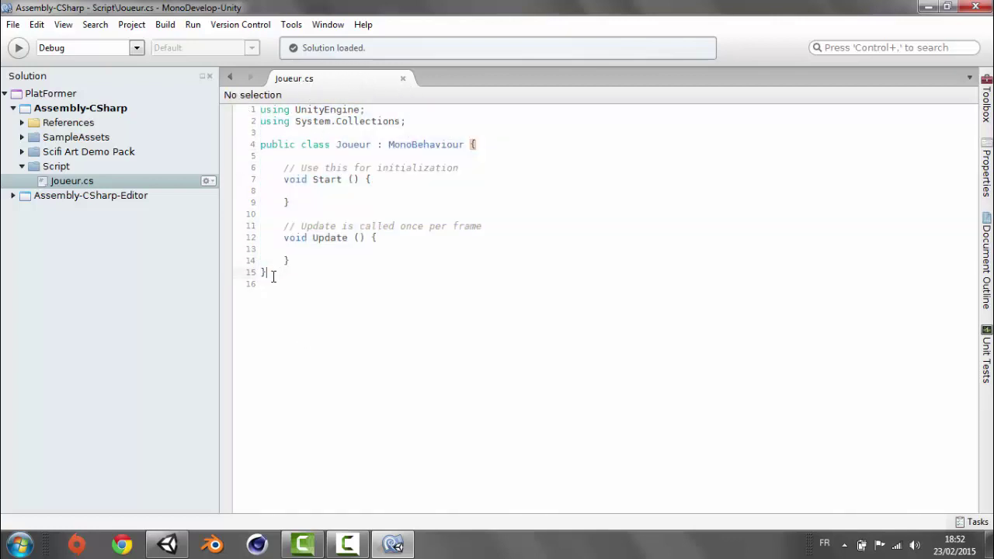
{"action": "left_click", "coordinate": [296, 260]}
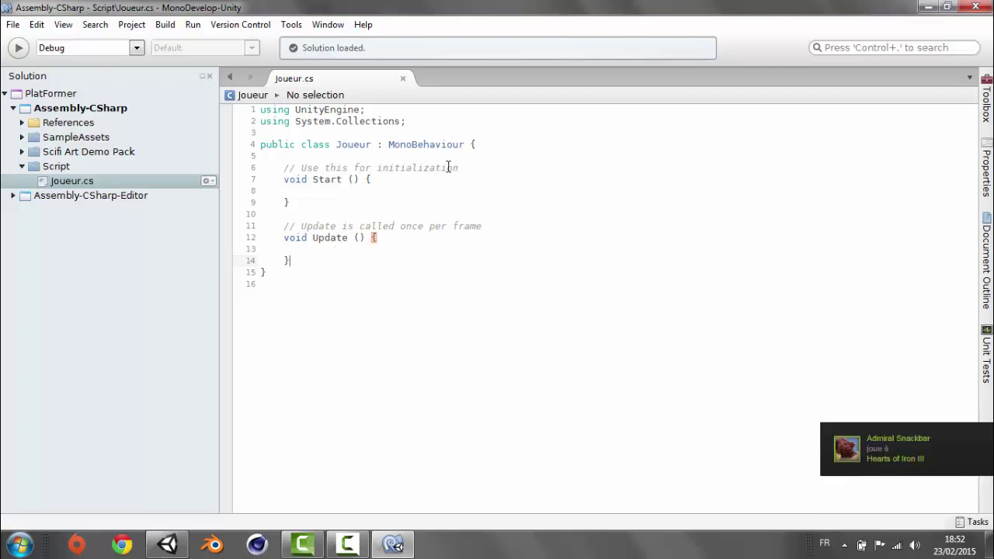
{"action": "left_click", "coordinate": [494, 144]}
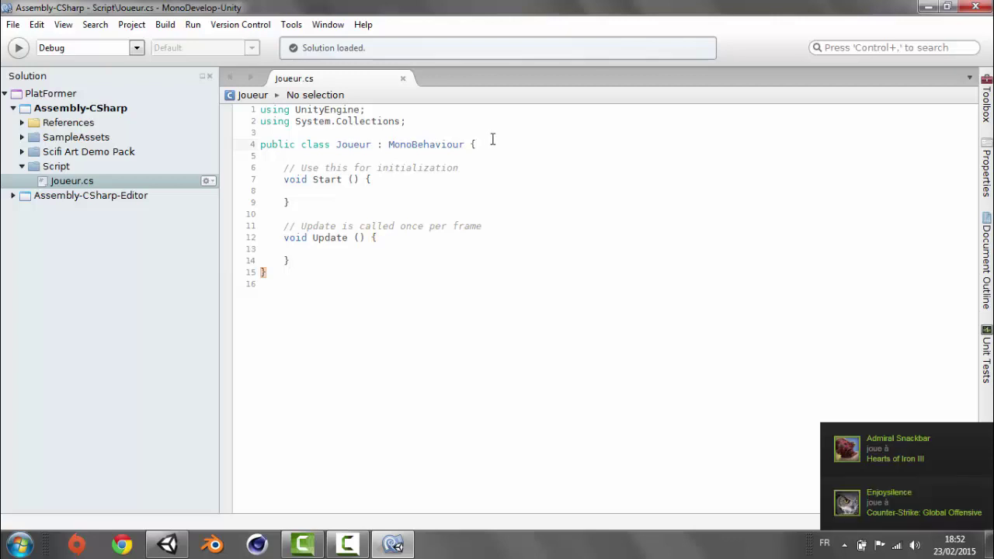
- Add a blank line atop the class and try typing a var declaration against autocomplete
{"action": "key", "text": "Return"}
{"action": "key", "text": "Return"}
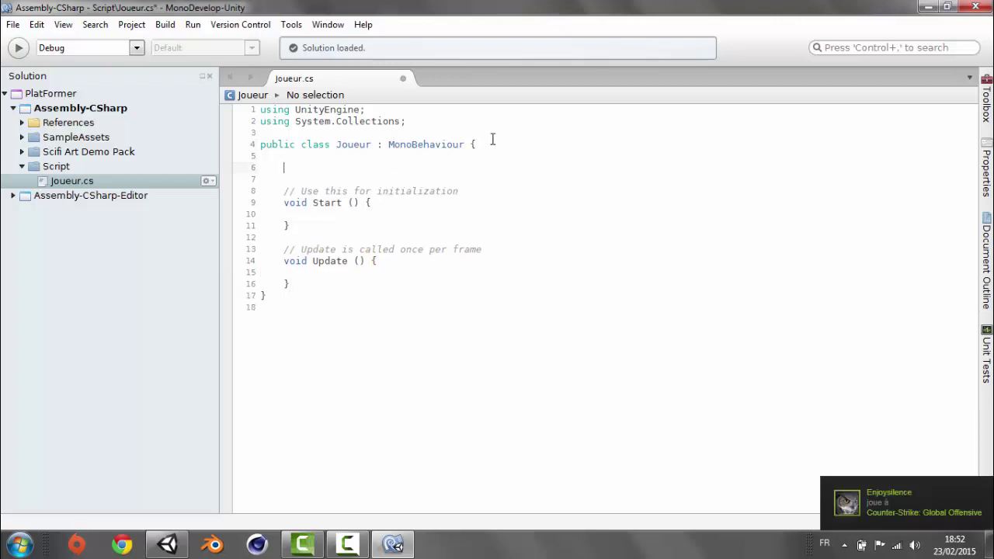
{"action": "type", "text": "pub"}
{"action": "type", "text": "c "}
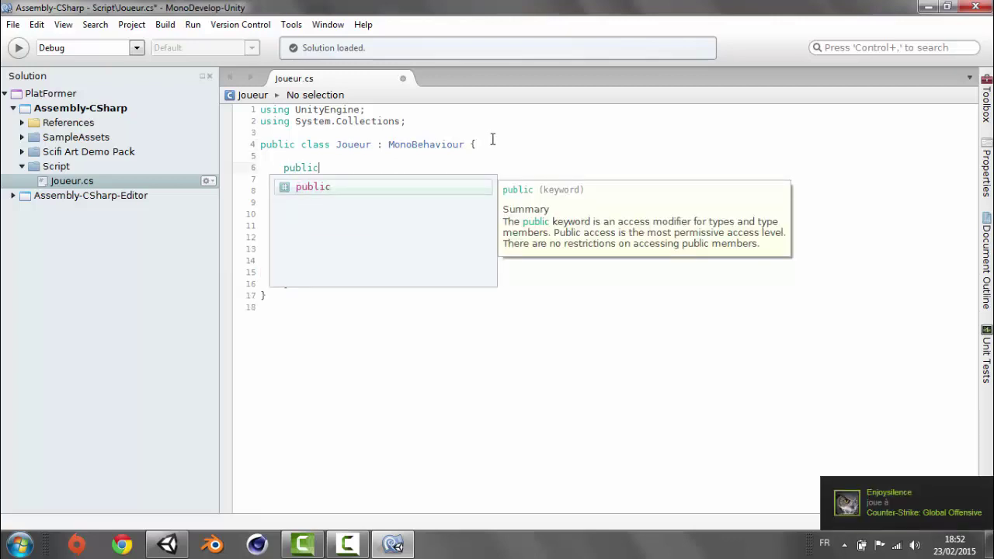
{"action": "type", "text": "ser"}
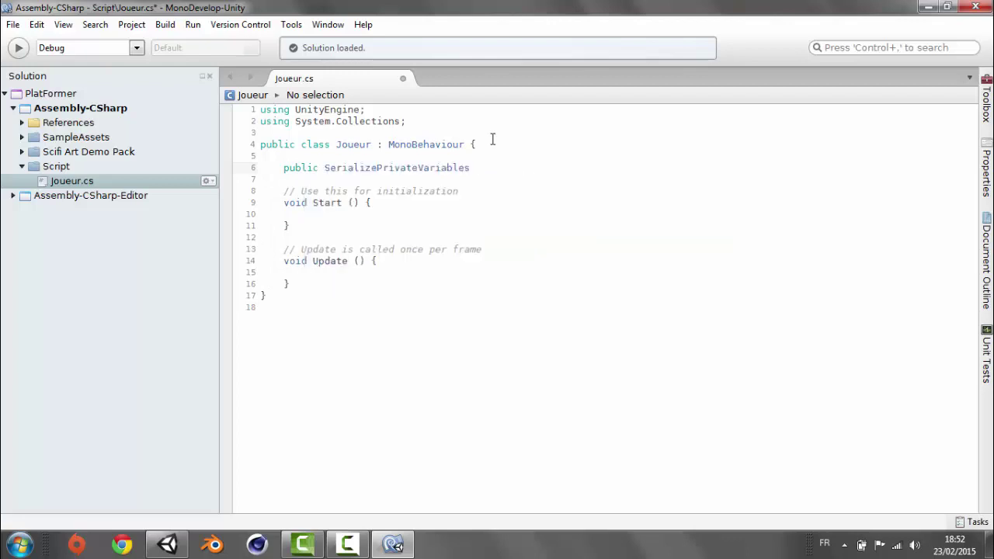
{"action": "key", "text": "BackSpace"}
{"action": "key", "text": "BackSpace"}
{"action": "key", "text": "BackSpace"}
{"action": "key", "text": "BackSpace"}
{"action": "key", "text": "BackSpace"}
{"action": "key", "text": "BackSpace"}
{"action": "key", "text": "BackSpace"}
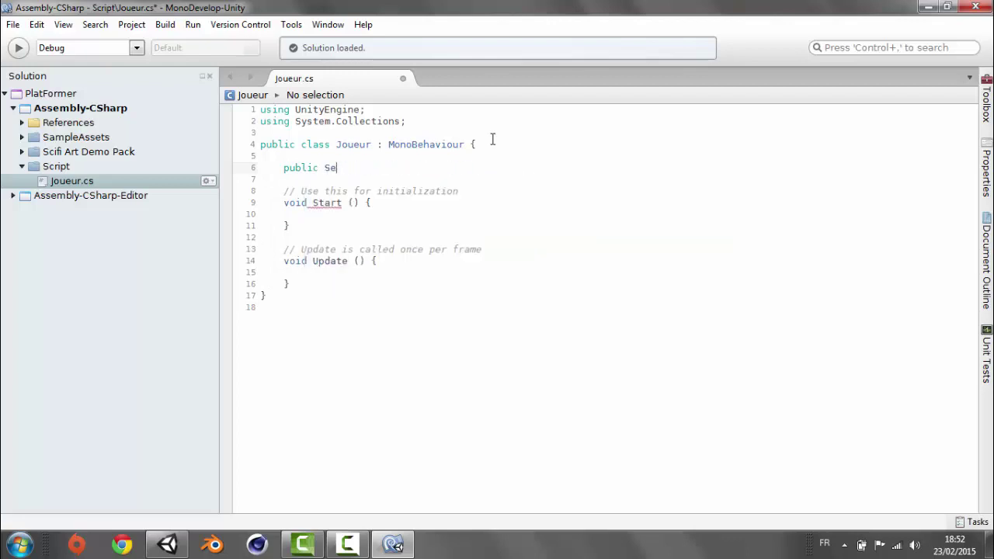
{"action": "type", "text": "var"}
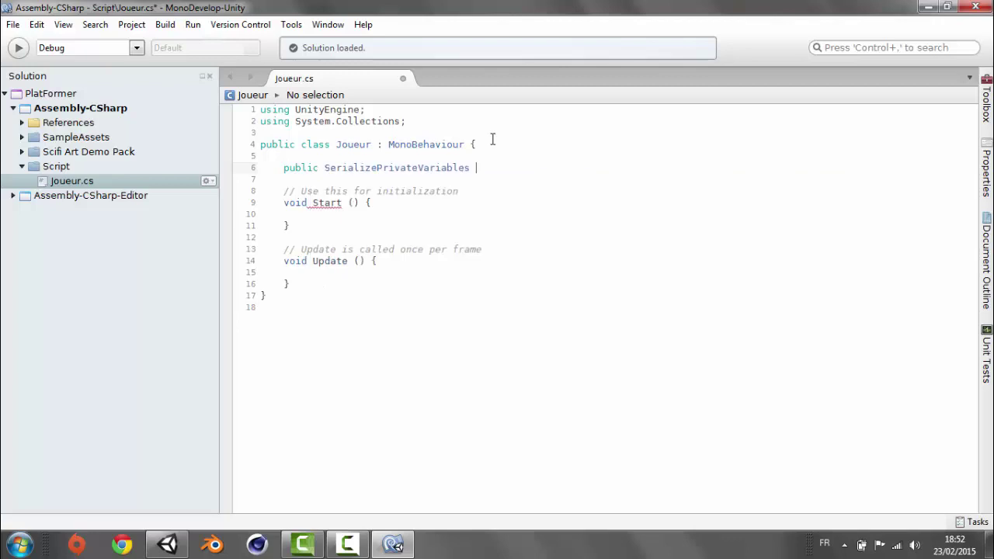
{"action": "key", "text": "BackSpace"}
{"action": "key", "text": "BackSpace"}
{"action": "key", "text": "BackSpace"}
{"action": "key", "text": "BackSpace"}
{"action": "key", "text": "BackSpace"}
{"action": "key", "text": "BackSpace"}
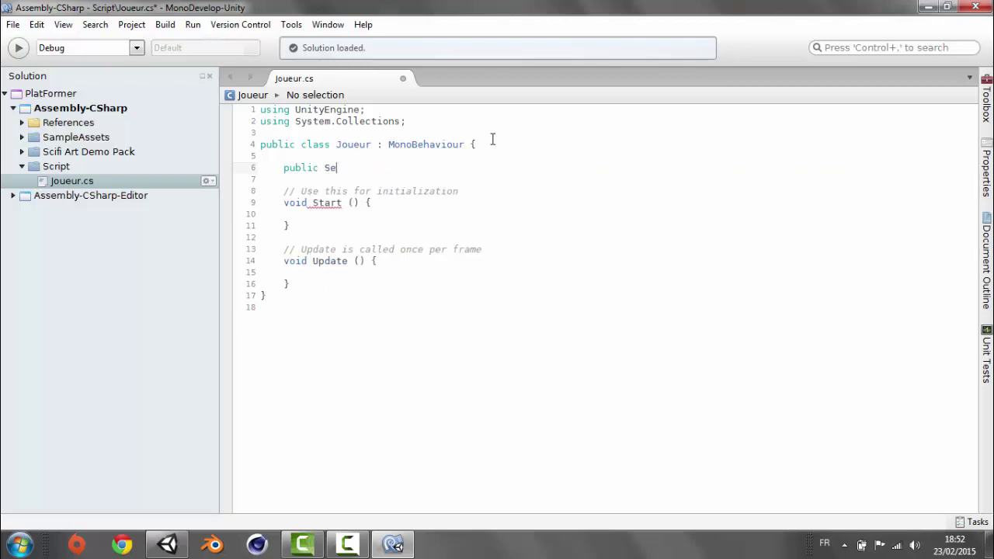
{"action": "key", "text": "BackSpace"}
{"action": "key", "text": "BackSpace"}
{"action": "type", "text": "var"}
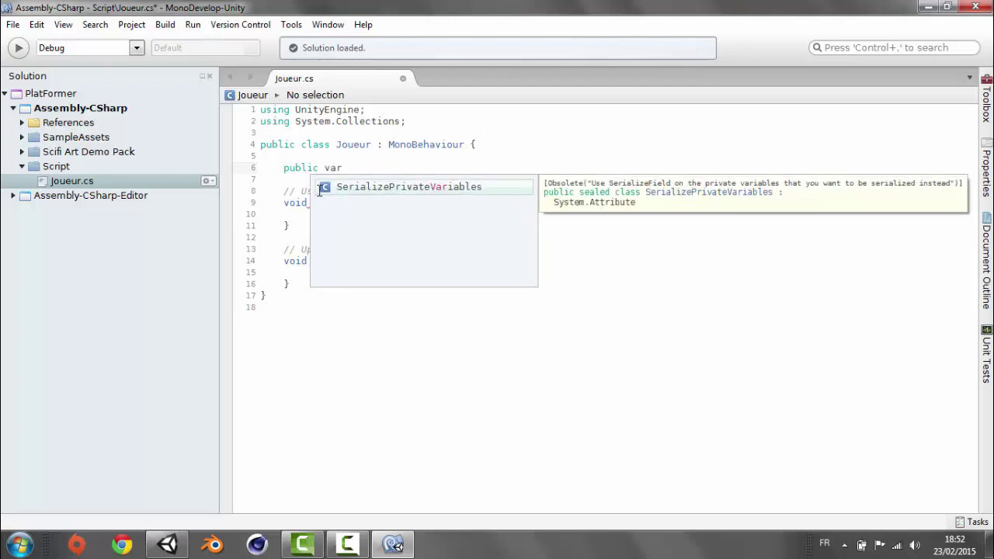
{"action": "key", "text": "Escape"}
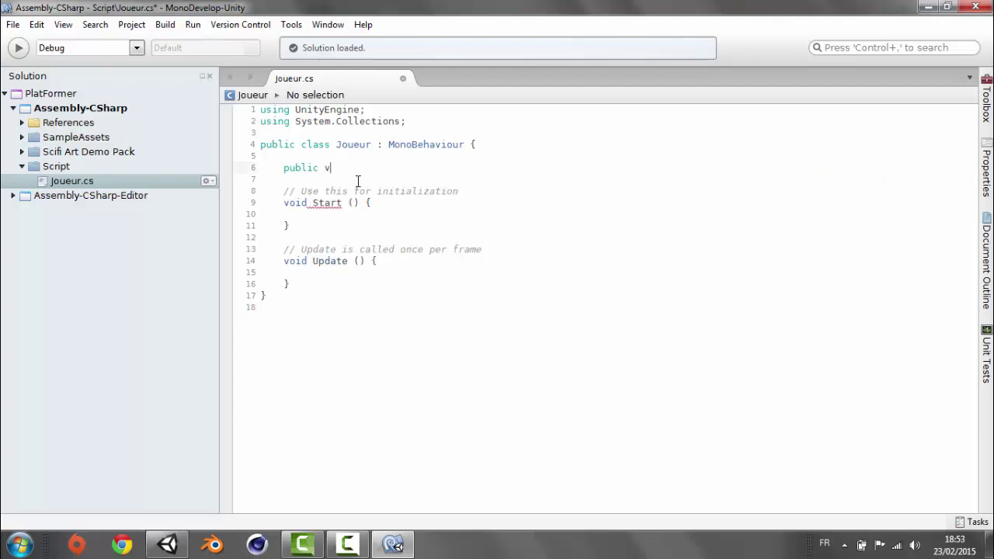
{"action": "type", "text": "var"}
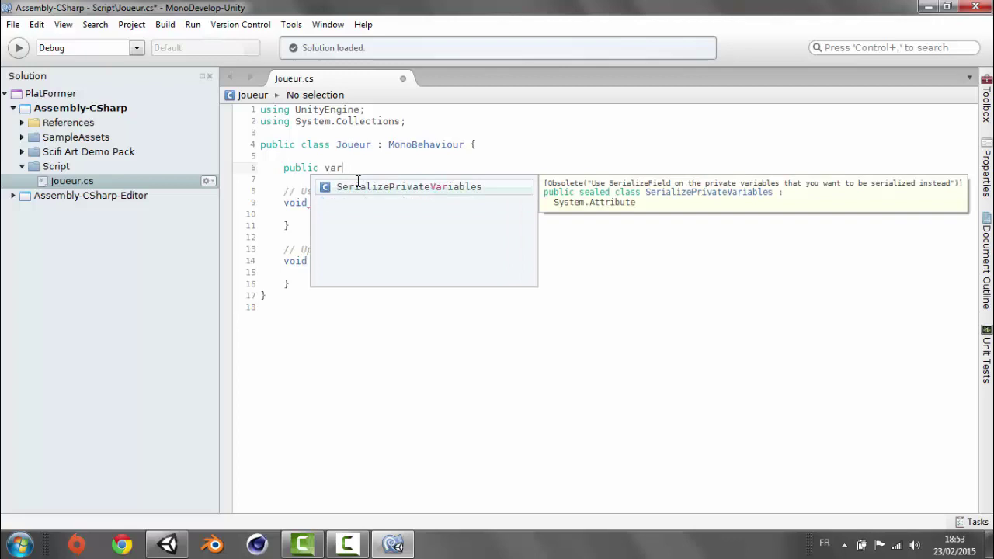
{"action": "key", "text": "Escape"}
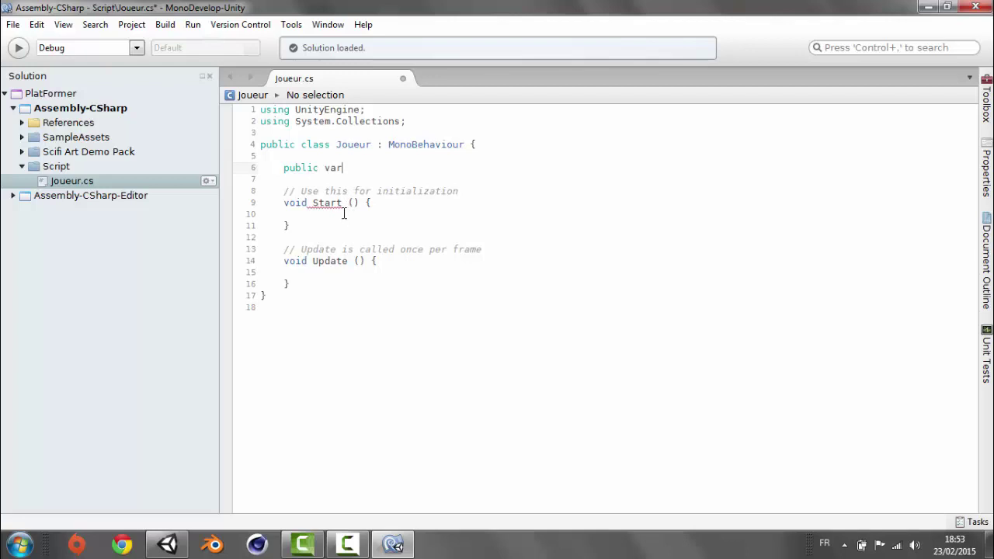
- Erase the unfinished declaration on line 6
{"action": "left_click", "coordinate": [326, 202]}
{"action": "left_click", "coordinate": [343, 168]}
{"action": "left_click", "coordinate": [320, 94]}
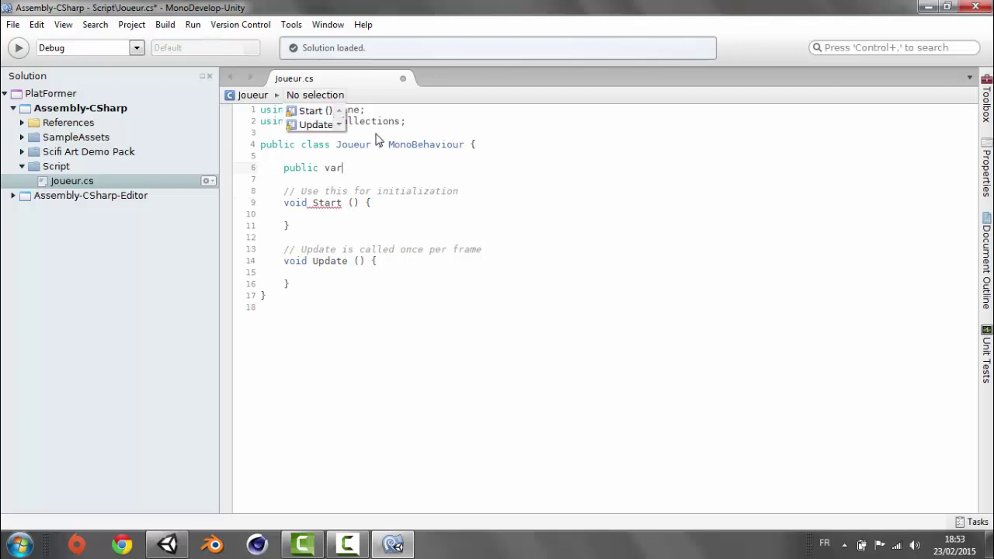
{"action": "left_click", "coordinate": [383, 171]}
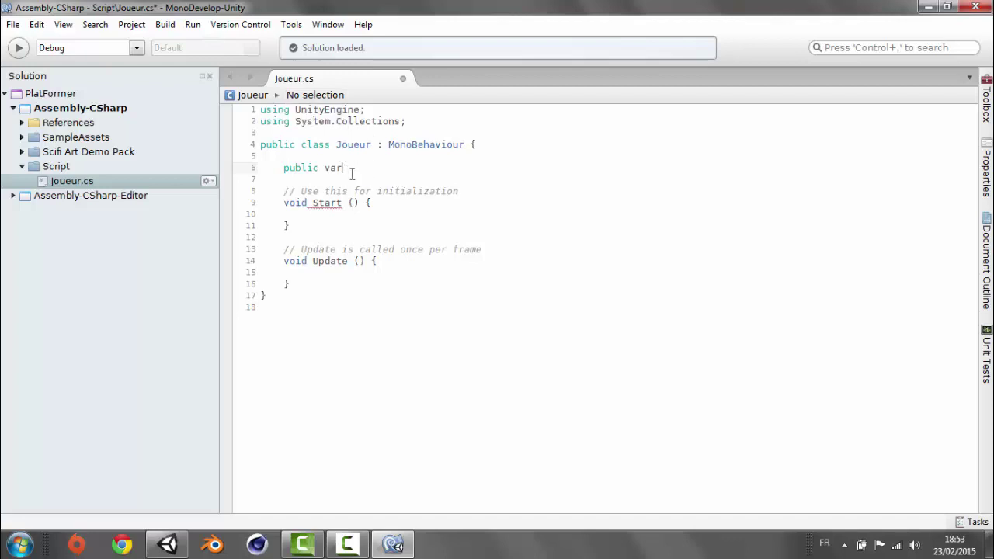
{"action": "key", "text": "BackSpace"}
{"action": "key", "text": "BackSpace"}
{"action": "key", "text": "BackSpace"}
{"action": "key", "text": "BackSpace"}
{"action": "key", "text": "BackSpace"}
{"action": "key", "text": "BackSpace"}
{"action": "key", "text": "BackSpace"}
{"action": "key", "text": "BackSpace"}
- Type 'public var' on line 6, removing the autocompleted SerializePrivateVariables text
{"action": "key", "text": "Return"}
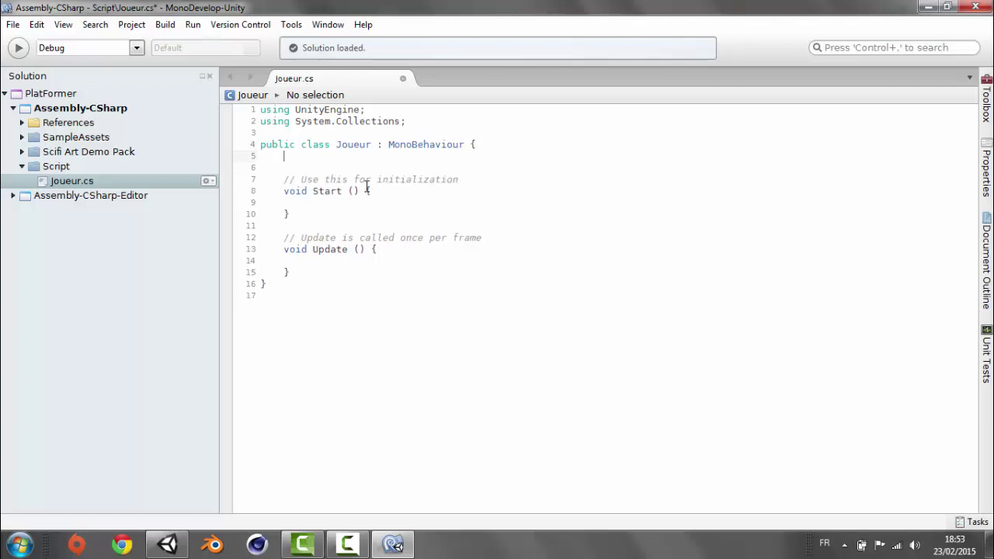
{"action": "key", "text": "Return"}
{"action": "type", "text": "pu"}
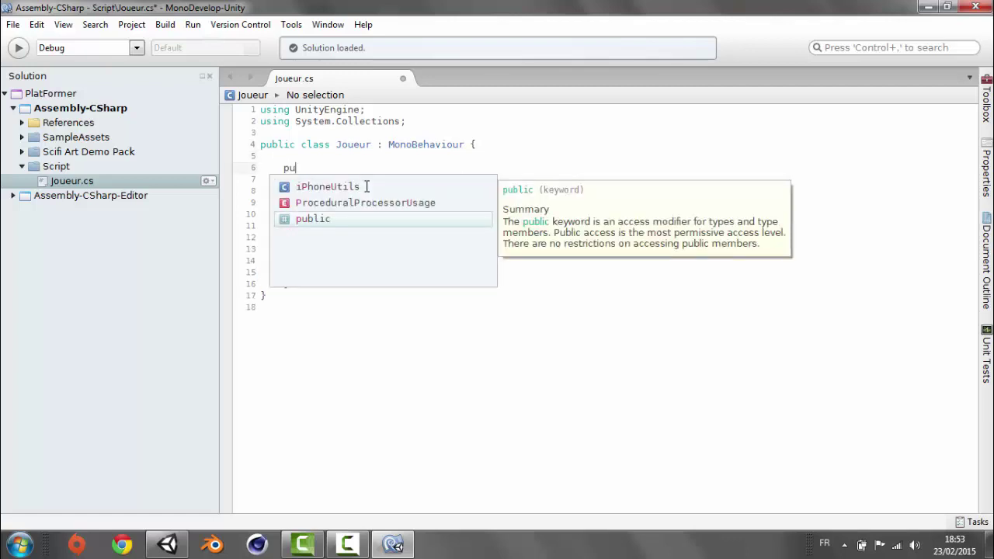
{"action": "type", "text": "blic"}
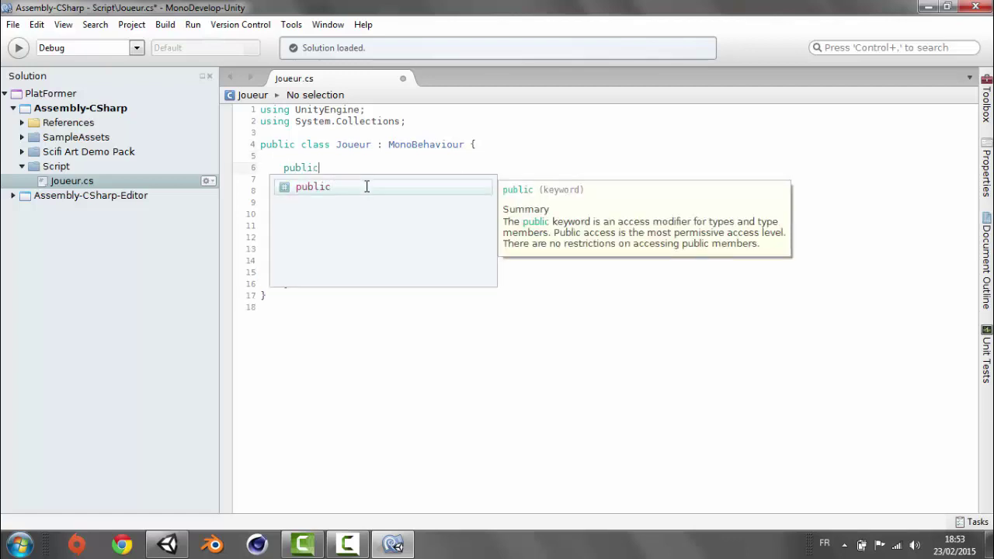
{"action": "type", "text": " va"}
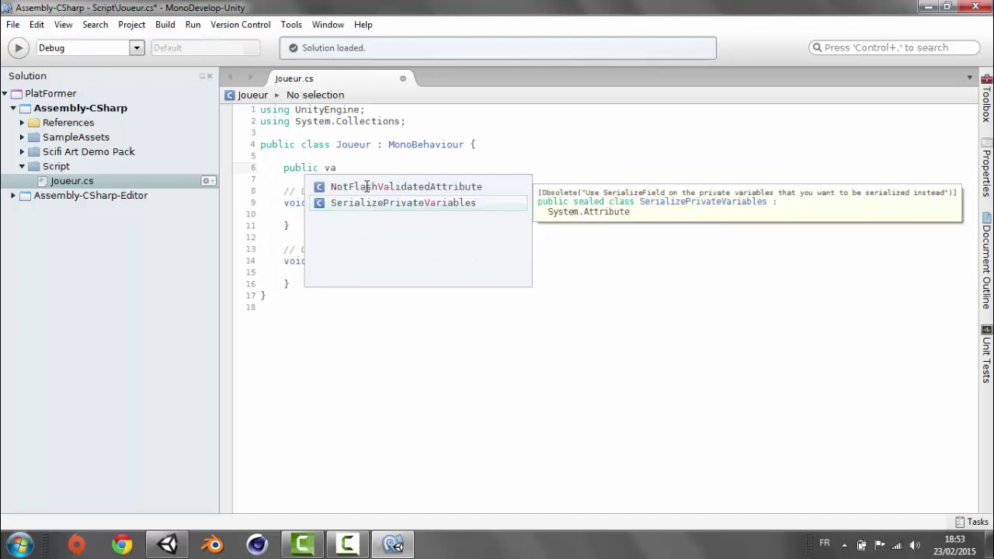
{"action": "type", "text": "r"}
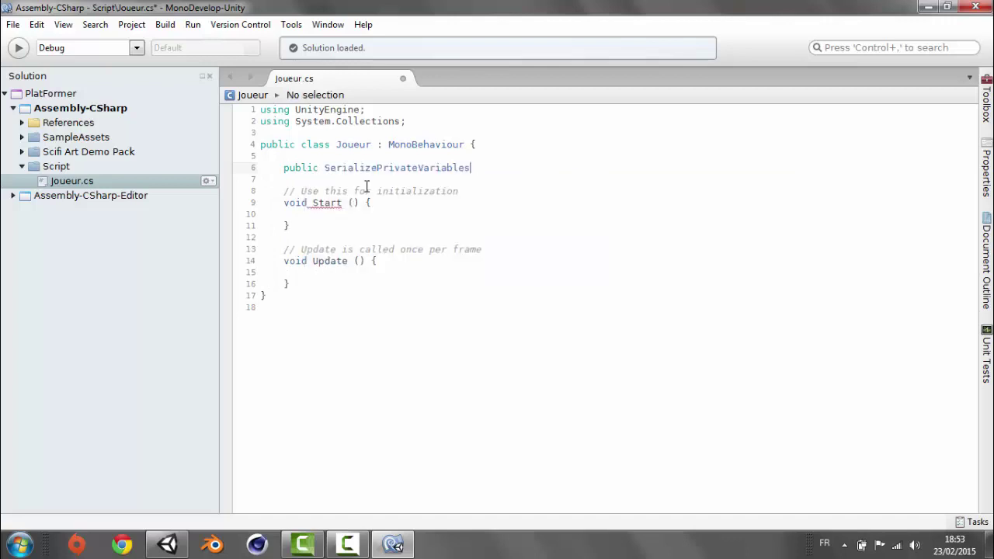
{"action": "key", "text": "BackSpace"}
{"action": "key", "text": "BackSpace"}
{"action": "key", "text": "BackSpace"}
{"action": "key", "text": "BackSpace"}
{"action": "key", "text": "BackSpace"}
{"action": "key", "text": "BackSpace"}
{"action": "key", "text": "BackSpace"}
{"action": "key", "text": "BackSpace"}
{"action": "key", "text": "BackSpace"}
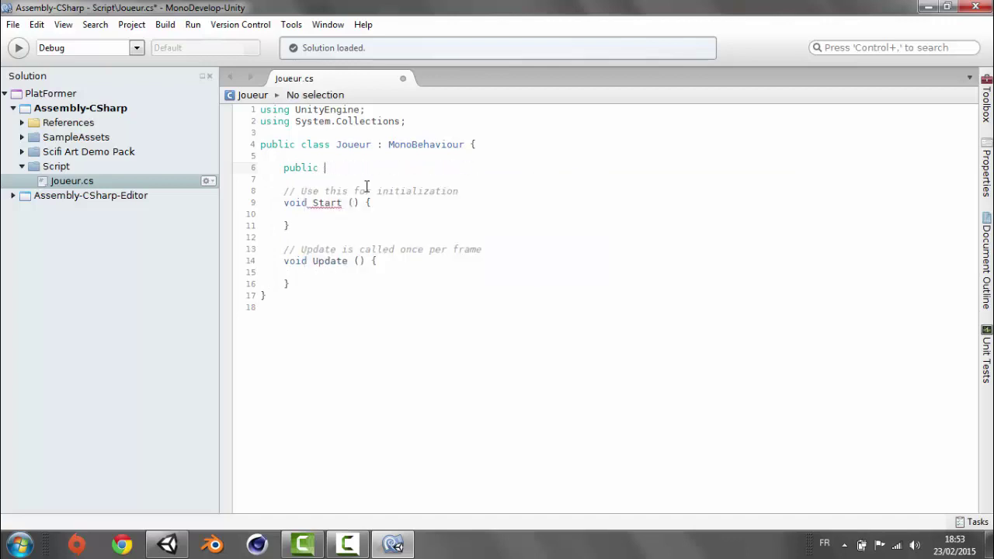
{"action": "type", "text": "var"}
{"action": "mouse_move", "coordinate": [325, 168]}
{"action": "left_mouse_down"}
{"action": "mouse_move", "coordinate": [488, 169]}
{"action": "mouse_move", "coordinate": [470, 174]}
{"action": "left_mouse_up"}
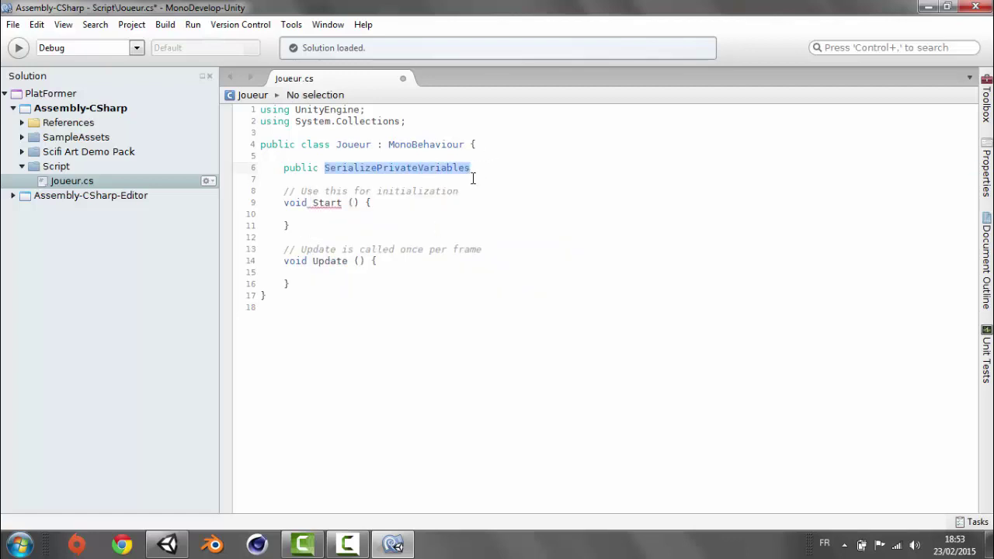
{"action": "key", "text": "BackSpace"}
{"action": "type", "text": "var int"}
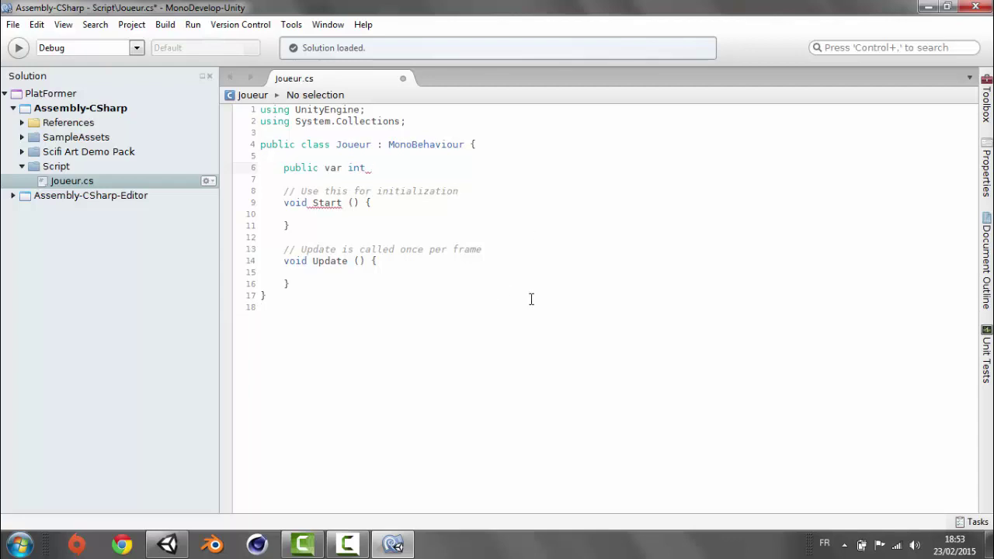
- Change the line to 'public int score = 0;' and save the script
{"action": "left_click_drag", "start_coordinate": [324, 168], "coordinate": [374, 167]}
{"action": "key", "text": "BackSpace"}
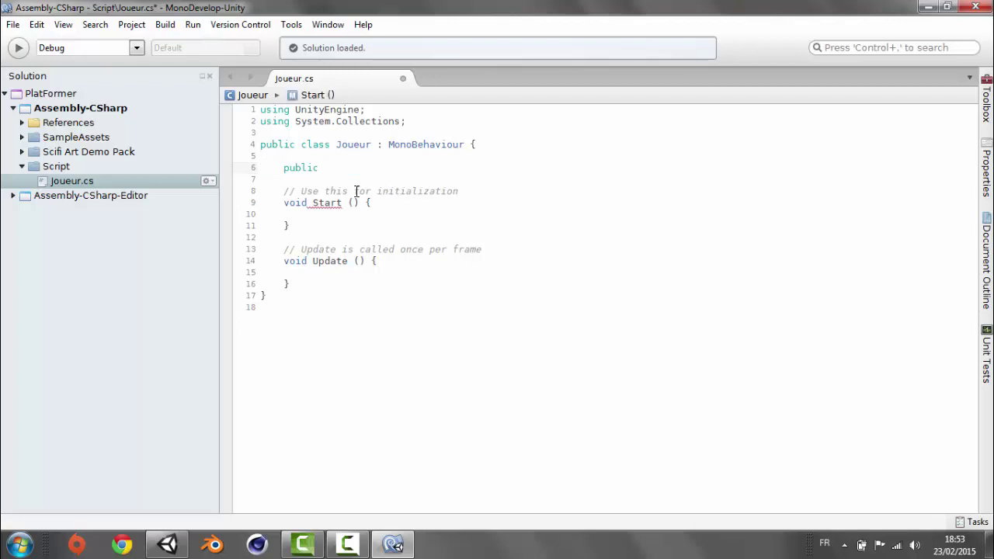
{"action": "type", "text": "int"}
{"action": "type", "text": " score "}
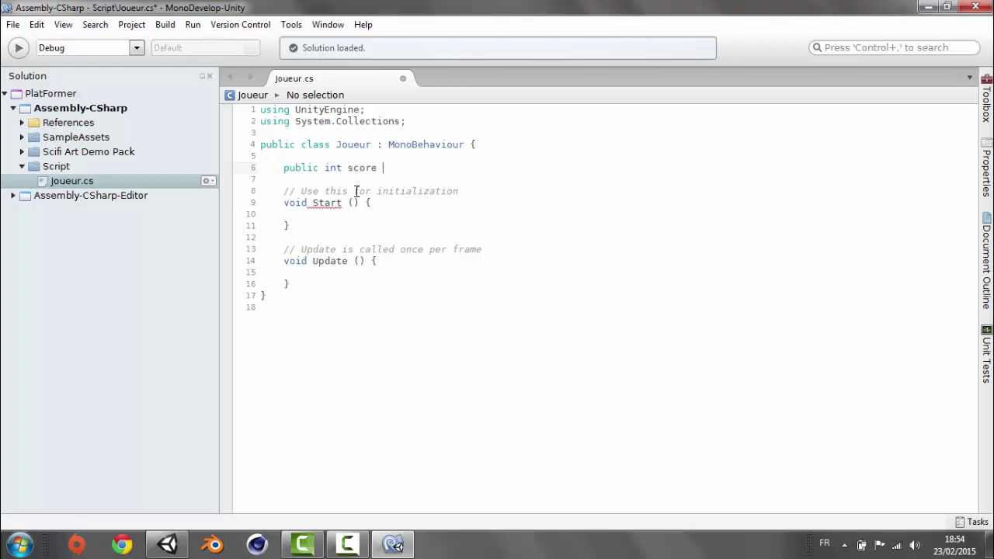
{"action": "type", "text": "= 0"}
{"action": "type", "text": ";"}
{"action": "key", "text": "ctrl+s"}
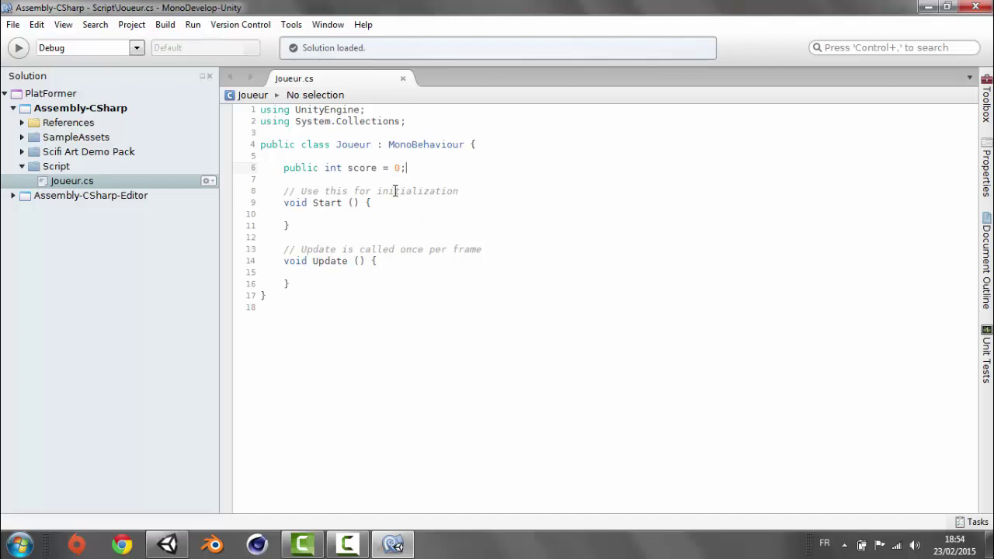
- Add blank lines below the Update method and type 'void'
{"action": "left_click", "coordinate": [334, 280]}
{"action": "key", "text": "Return"}
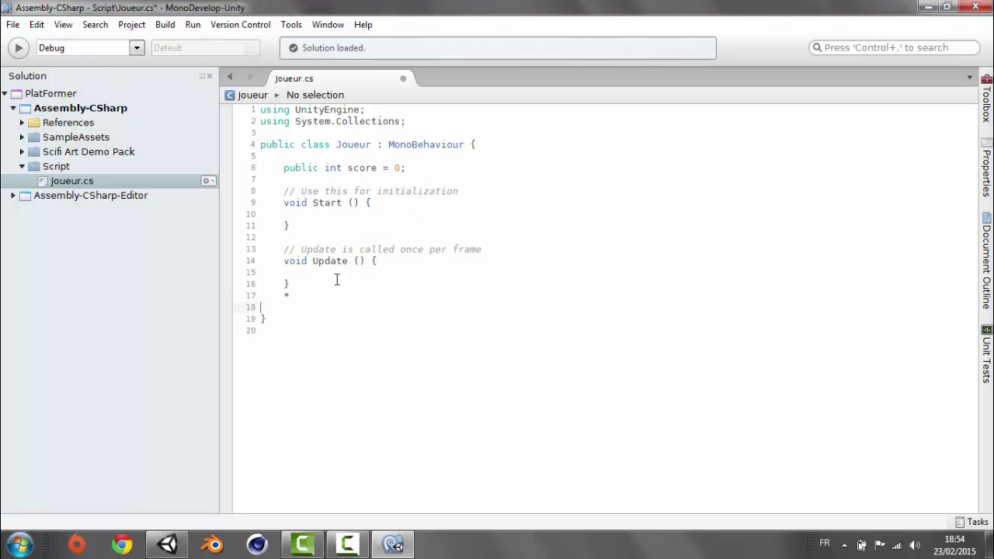
{"action": "key", "text": "Return"}
{"action": "key", "text": "BackSpace"}
{"action": "key", "text": "Delete"}
{"action": "left_click", "coordinate": [288, 284]}
{"action": "key", "text": "Return"}
{"action": "key", "text": "Return"}
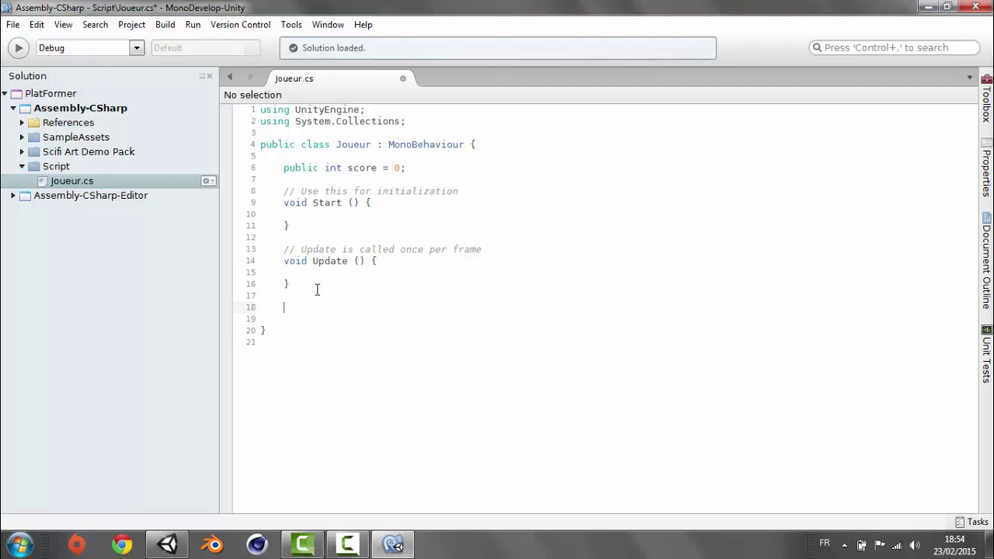
{"action": "type", "text": "void"}
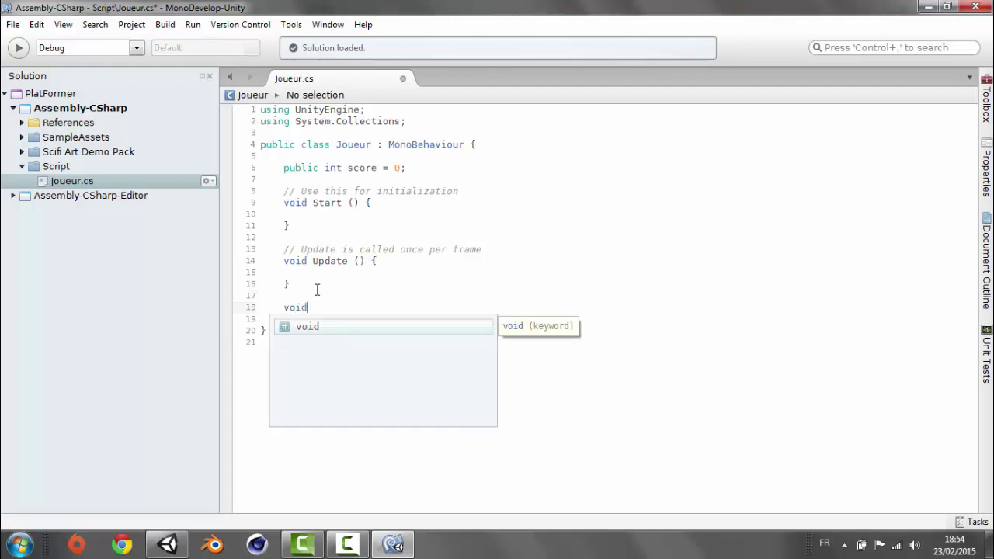
{"action": "key", "text": "Escape"}
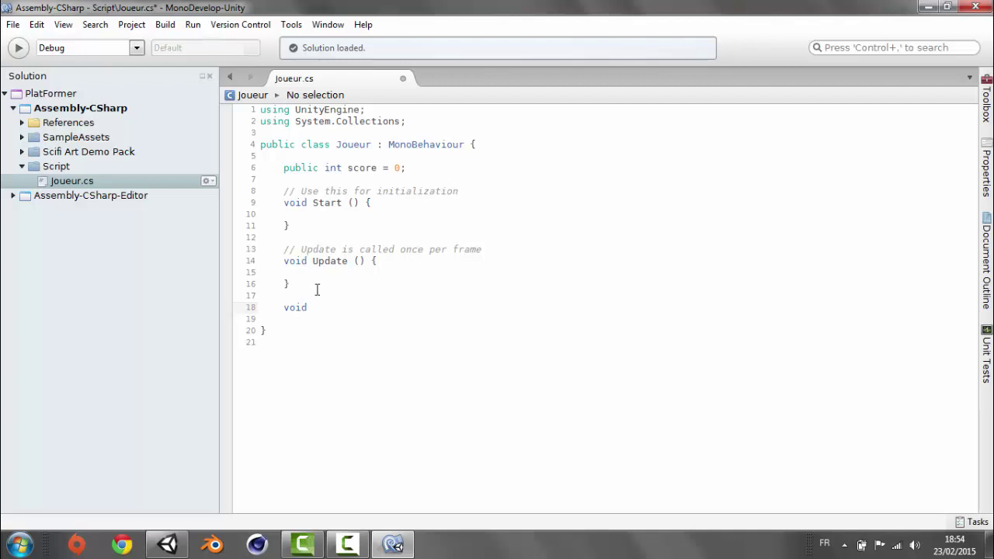
- Complete the OnTriggerEnter2D(Collider2D obj) signature, fixing the 'ENter' typo, and open its body
{"action": "type", "text": "On"}
{"action": "type", "text": "Trigg"}
{"action": "type", "text": "er"}
{"action": "type", "text": "ENter"}
{"action": "type", "text": "2D"}
{"action": "left_click", "coordinate": [379, 311]}
{"action": "key", "text": "BackSpace"}
{"action": "type", "text": "n"}
{"action": "left_click", "coordinate": [406, 307]}
{"action": "type", "text": "("}
{"action": "type", "text": "Col"}
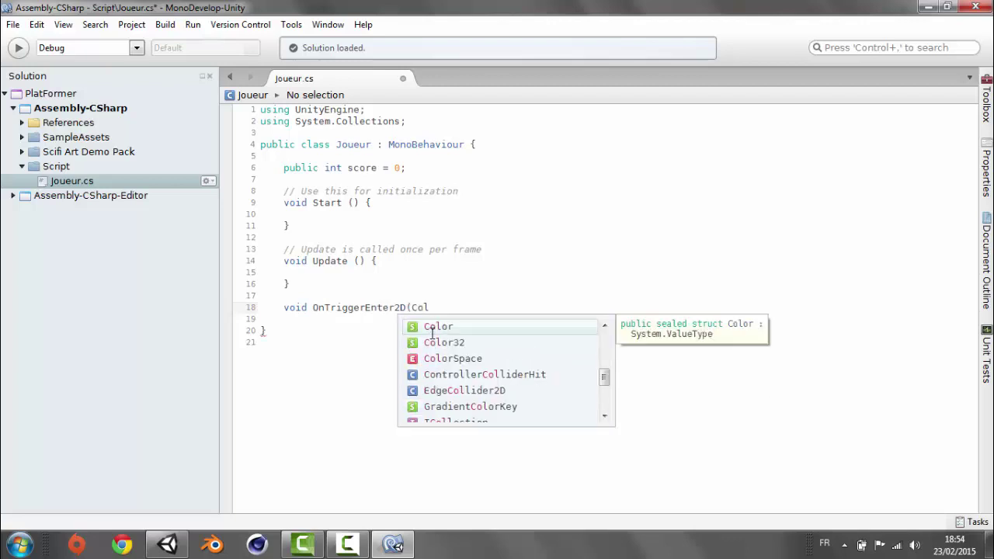
{"action": "type", "text": "lo"}
{"action": "key", "text": "BackSpace"}
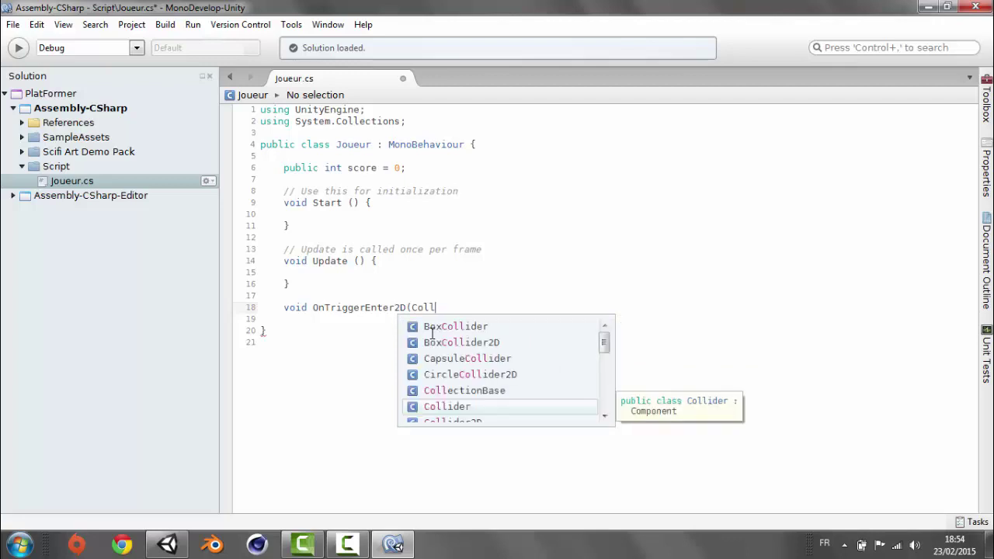
{"action": "type", "text": "ider2"}
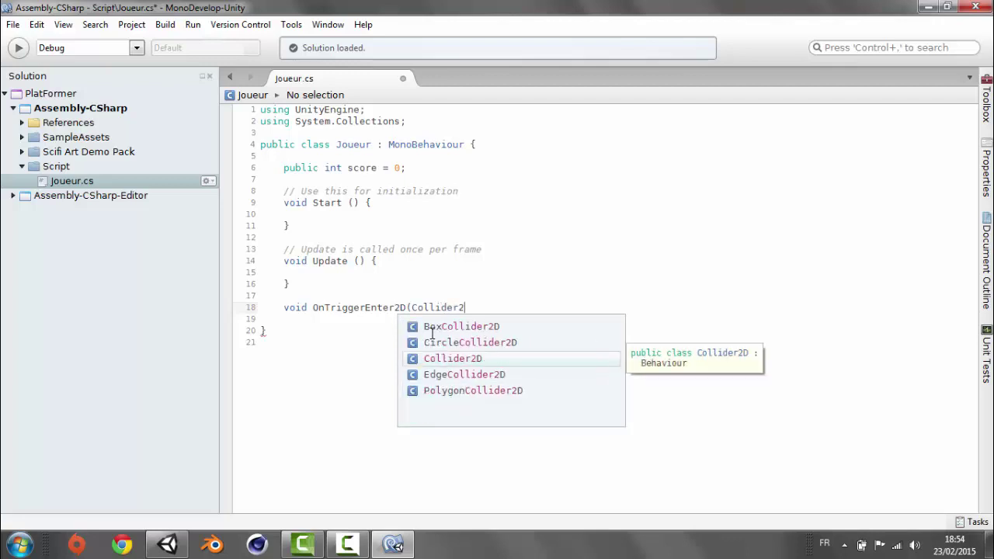
{"action": "type", "text": "D"}
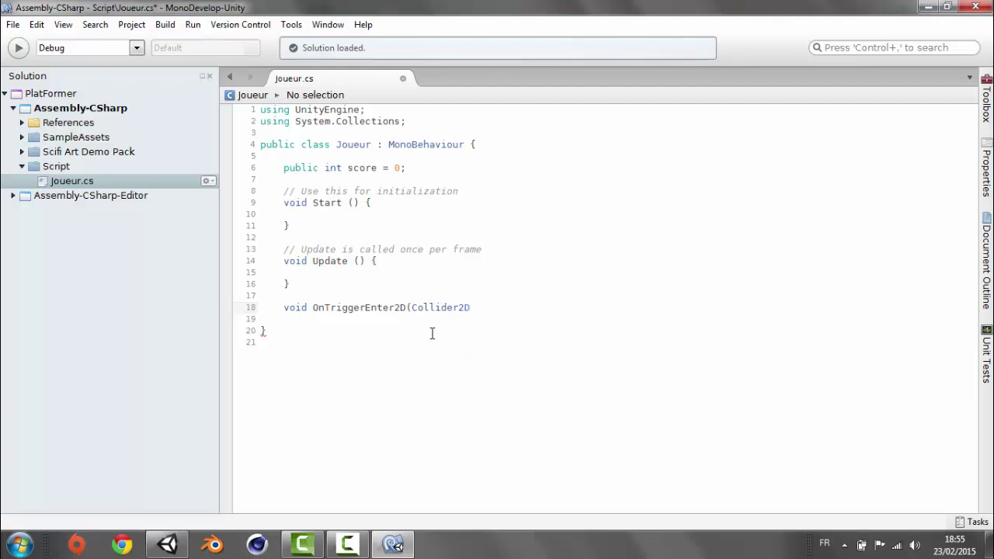
{"action": "type", "text": " ob"}
{"action": "type", "text": "j"}
{"action": "type", "text": ")"}
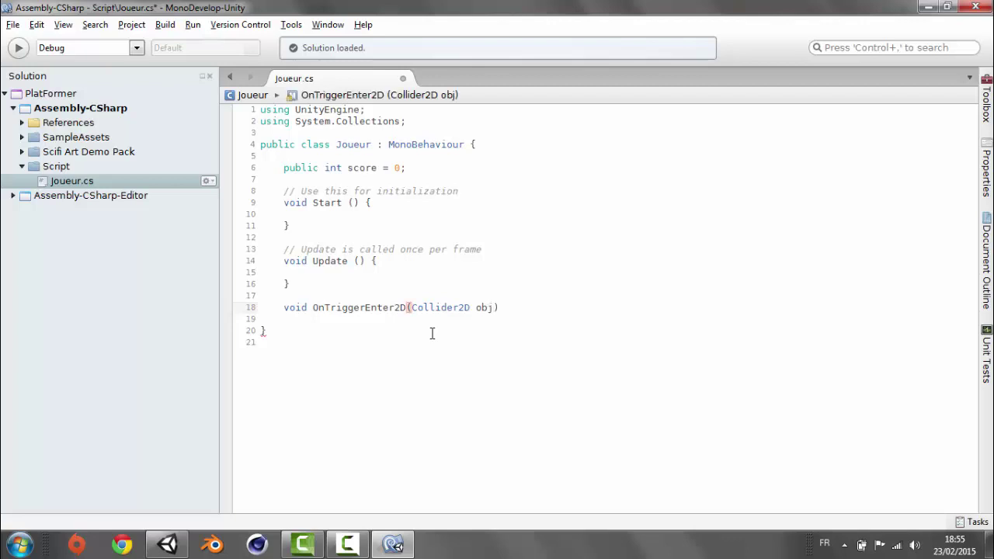
{"action": "type", "text": "{"}
{"action": "key", "text": "Return"}
{"action": "key", "text": "Return"}
- Write the condition if(obj.tag == "Coin") and open its block
{"action": "type", "text": "if("}
{"action": "type", "text": "o"}
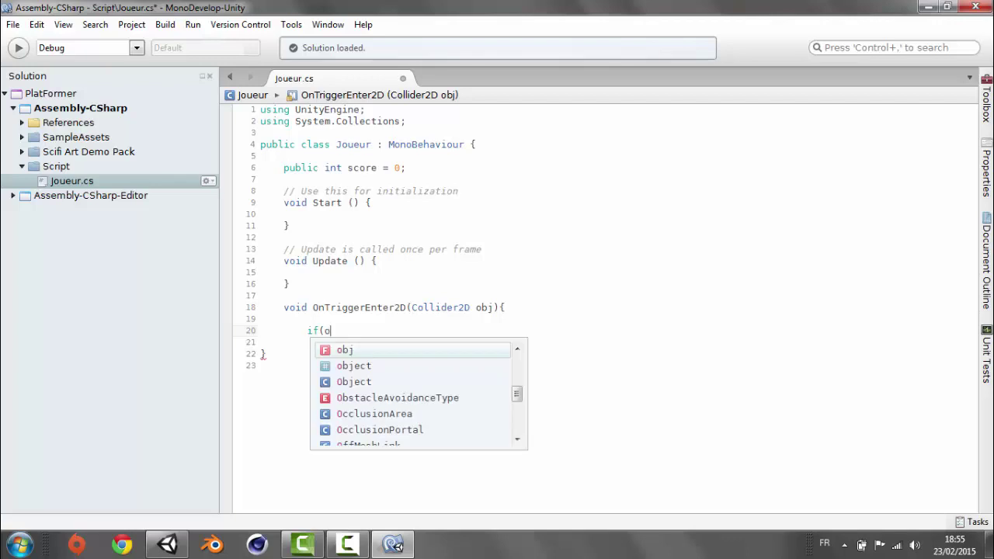
{"action": "type", "text": "bj"}
{"action": "key", "text": "Escape"}
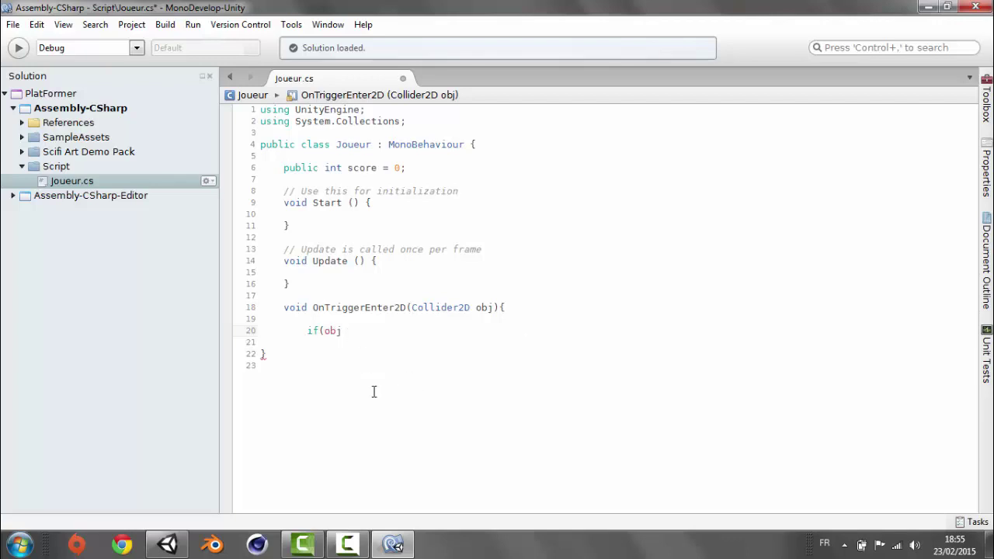
{"action": "key", "text": "BackSpace"}
{"action": "key", "text": "BackSpace"}
{"action": "type", "text": "b"}
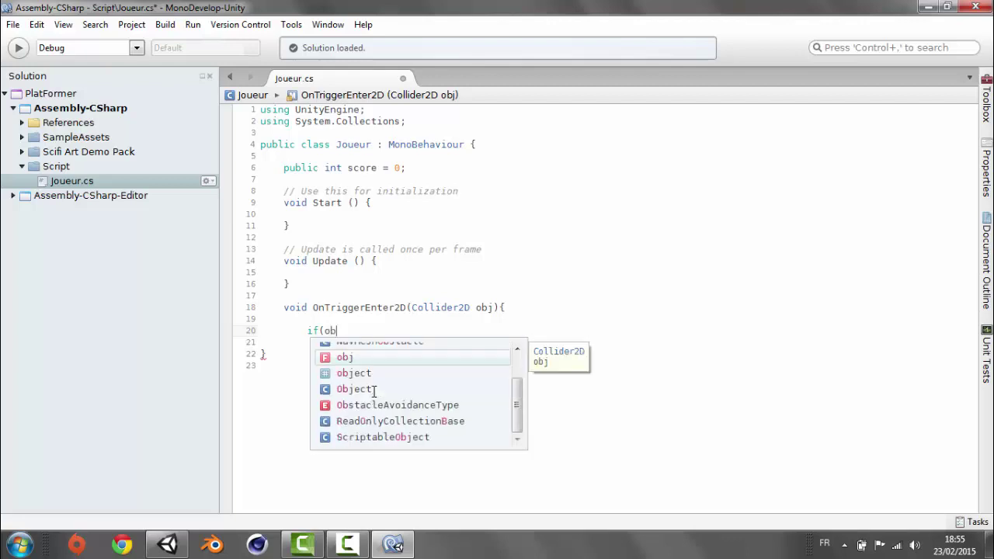
{"action": "type", "text": "j"}
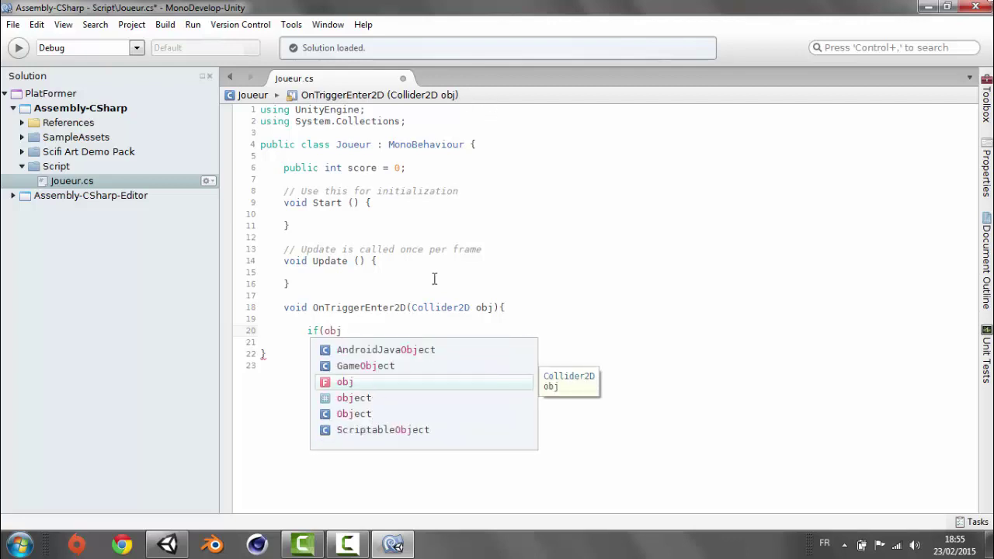
{"action": "left_click", "coordinate": [291, 412]}
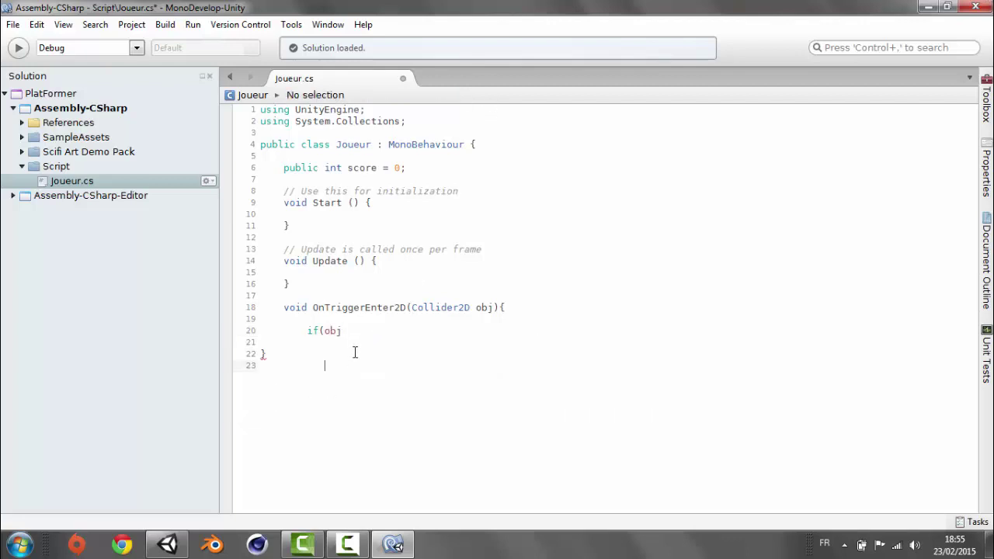
{"action": "left_click", "coordinate": [355, 340]}
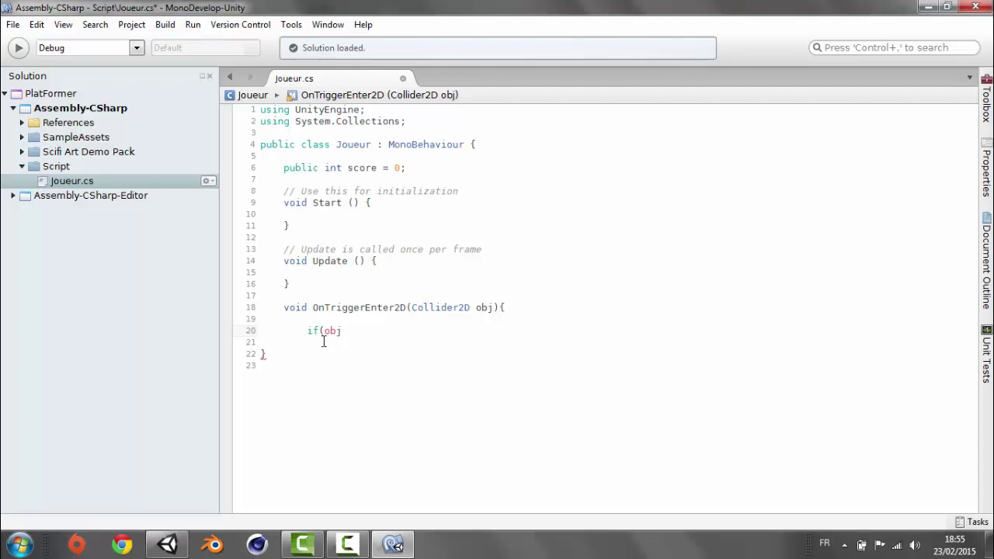
{"action": "type", "text": "."}
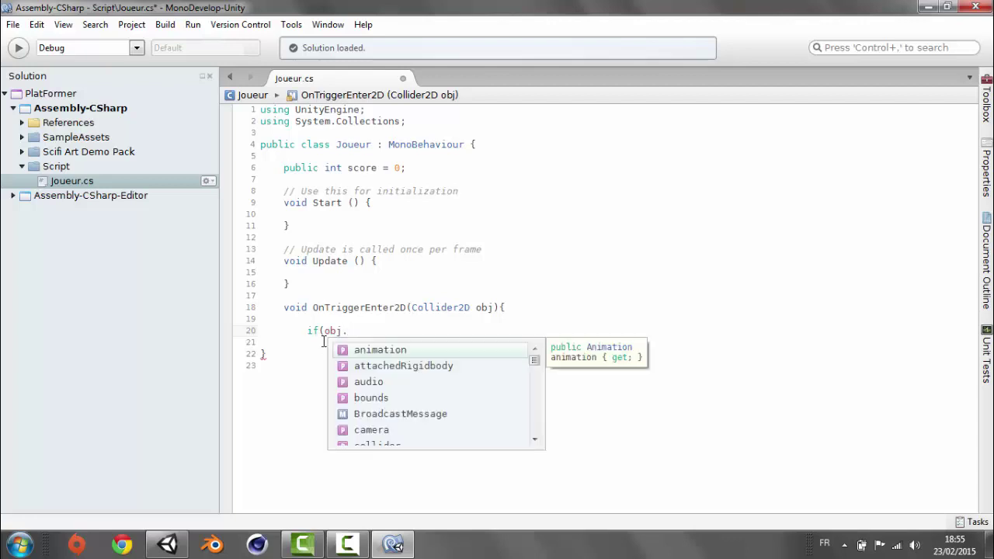
{"action": "type", "text": "tag"}
{"action": "key", "text": "Return"}
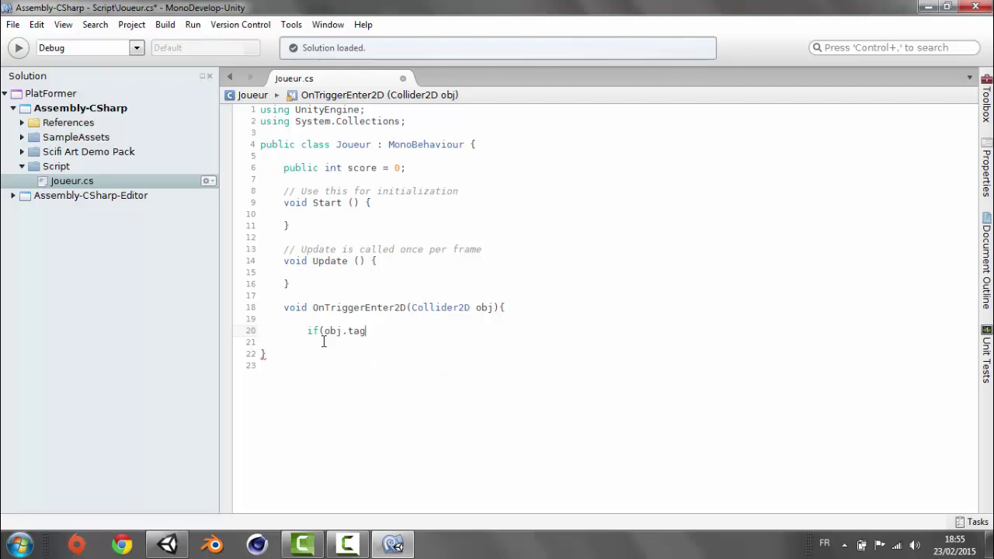
{"action": "type", "text": "== "}
{"action": "type", "text": "\"C"}
{"action": "type", "text": "oin"}
{"action": "type", "text": "\""}
{"action": "type", "text": ")"}
{"action": "type", "text": "{"}
{"action": "key", "text": "Return"}
{"action": "key", "text": "Return"}
- Increment the score with 'score ++;' inside the if block
{"action": "type", "text": "score"}
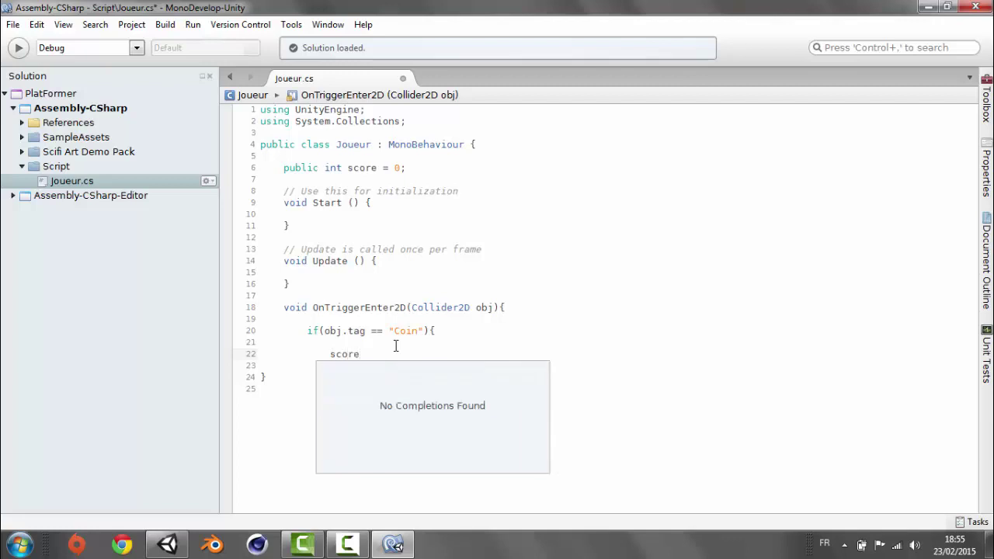
{"action": "type", "text": " ++"}
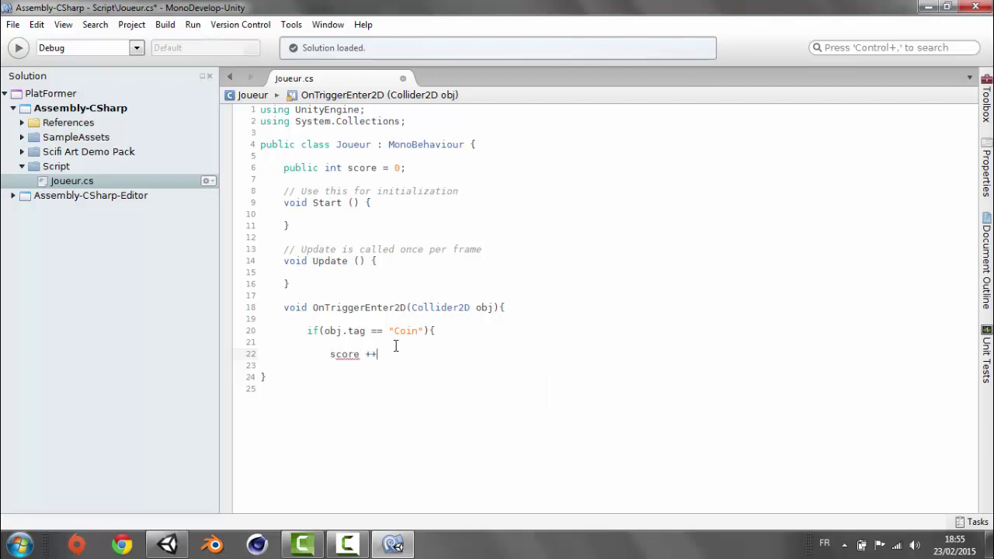
{"action": "key", "text": "BackSpace"}
{"action": "key", "text": "BackSpace"}
{"action": "type", "text": "+= "}
{"action": "type", "text": "1"}
{"action": "key", "text": "BackSpace"}
{"action": "key", "text": "BackSpace"}
{"action": "key", "text": "BackSpace"}
{"action": "key", "text": "BackSpace"}
{"action": "type", "text": "++"}
{"action": "type", "text": ";"}
{"action": "key", "text": "Return"}
{"action": "key", "text": "Return"}
- Add Destroy(obj.gameObject); and close the if block and method with braces
{"action": "type", "text": "Destr"}
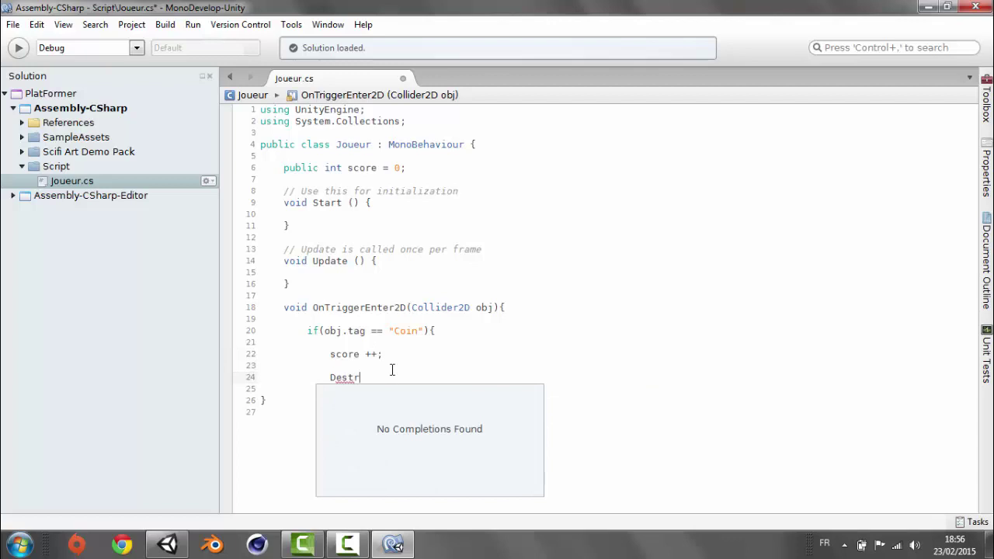
{"action": "type", "text": "oy"}
{"action": "type", "text": "("}
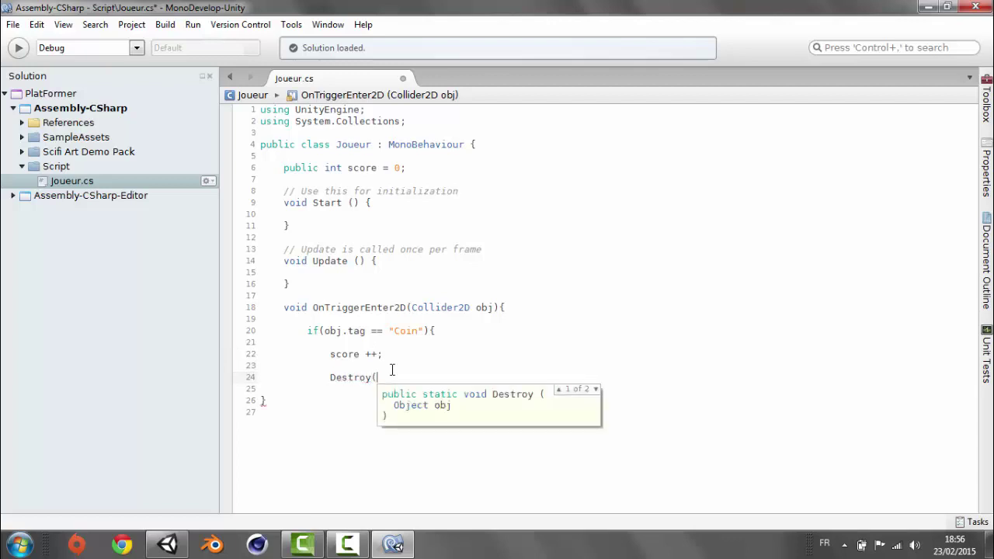
{"action": "type", "text": "obj"}
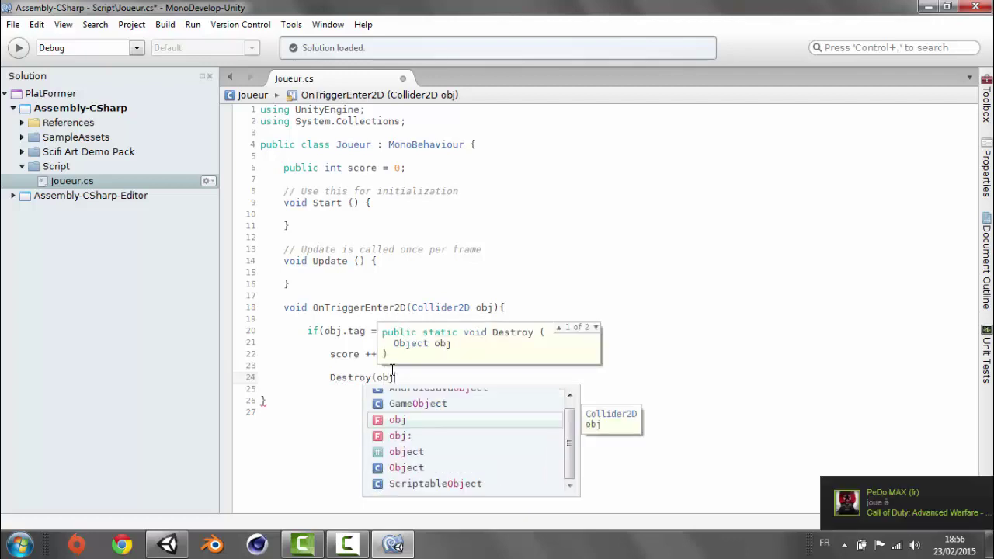
{"action": "type", "text": "."}
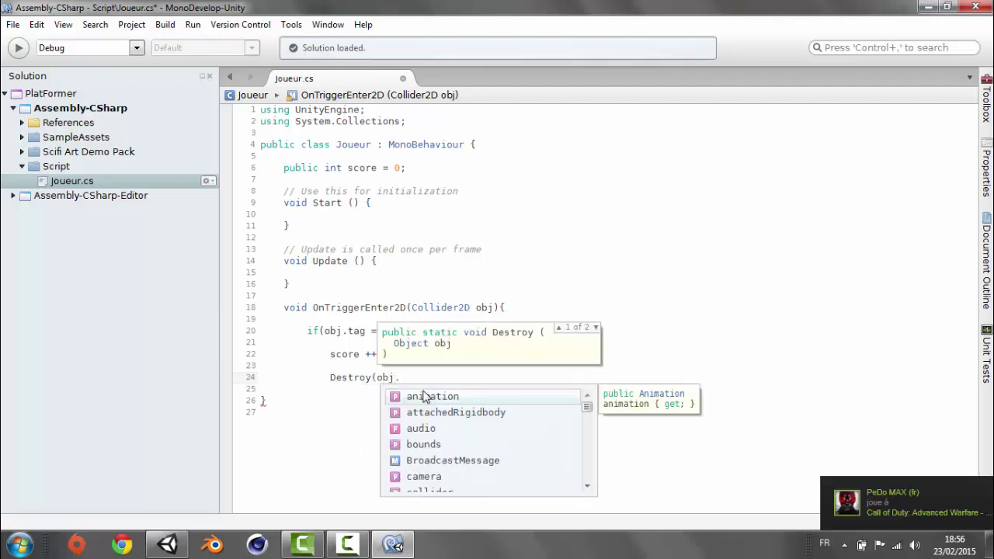
{"action": "type", "text": "ga"}
{"action": "key", "text": "Return"}
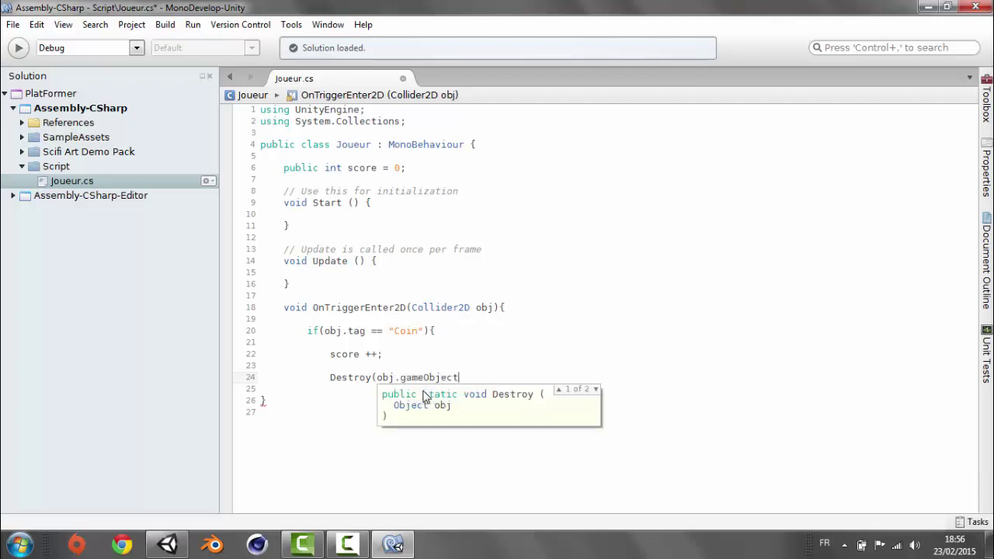
{"action": "type", "text": "="}
{"action": "key", "text": "BackSpace"}
{"action": "type", "text": ")"}
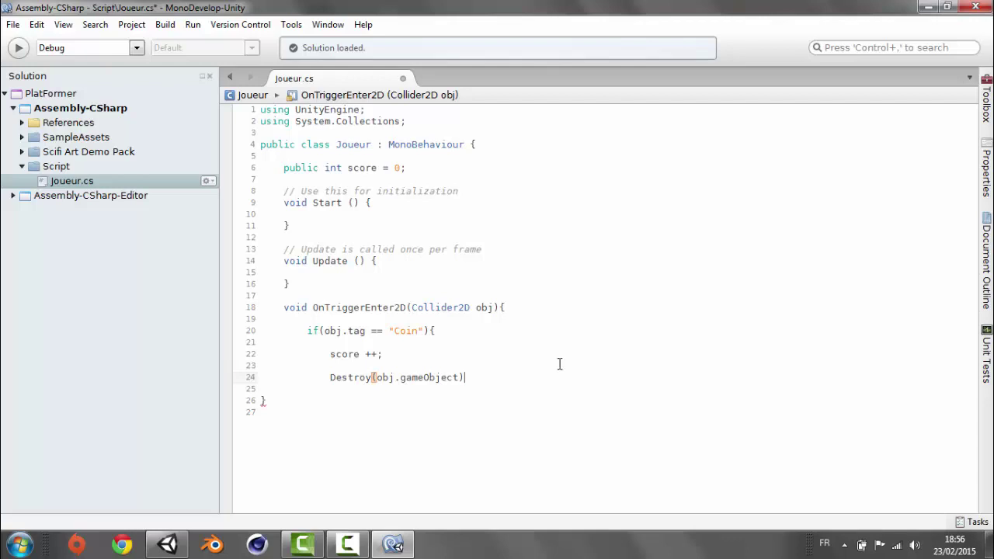
{"action": "type", "text": ";"}
{"action": "key", "text": "Return"}
{"action": "key", "text": "Return"}
{"action": "key", "text": "BackSpace"}
{"action": "type", "text": "}"}
{"action": "key", "text": "Return"}
{"action": "key", "text": "Return"}
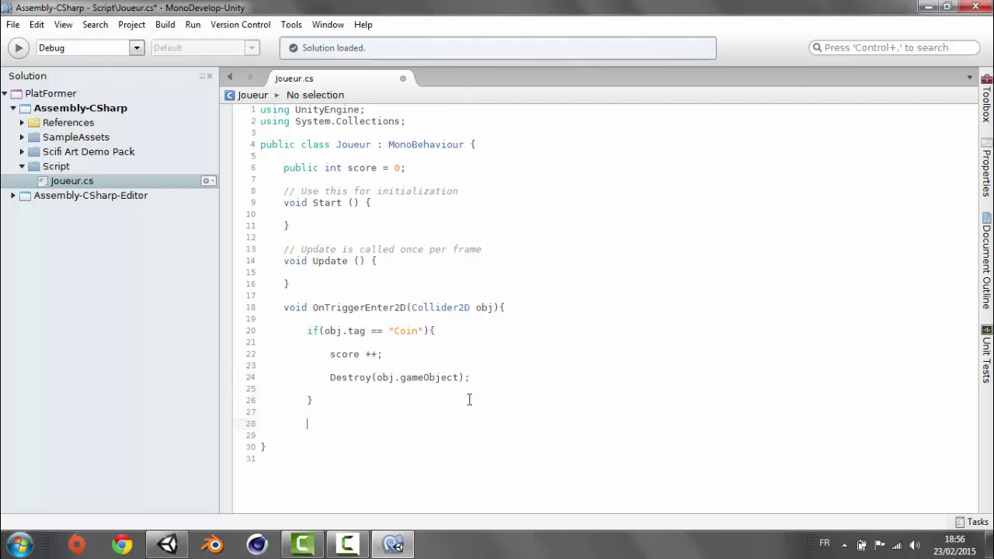
{"action": "key", "text": "BackSpace"}
{"action": "type", "text": "}"}
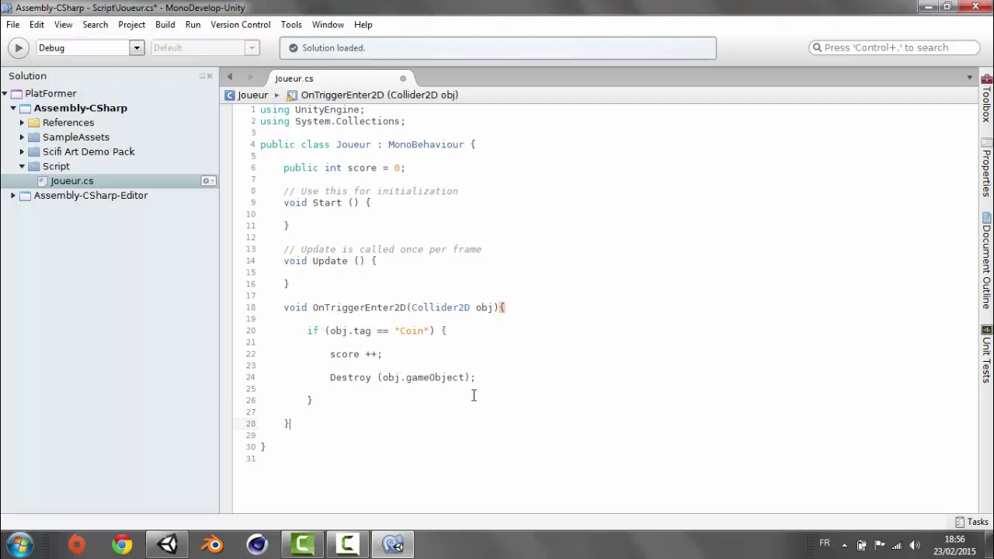
- Save the Joueur script and return to Unity
{"action": "left_click", "coordinate": [268, 446]}
{"action": "key", "text": "ctrl+s"}
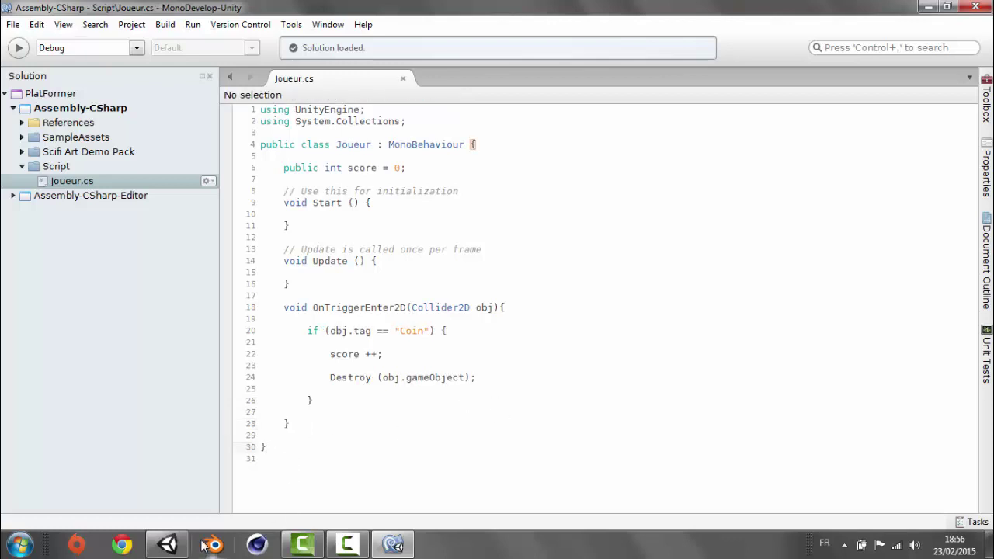
{"action": "left_click", "coordinate": [166, 544]}
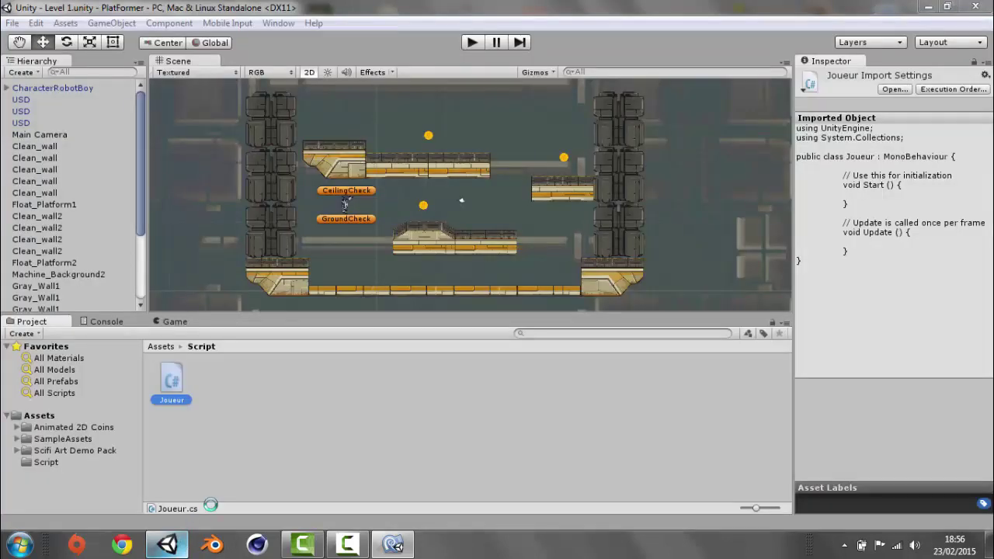
- Attach the Joueur script to CharacterRobotBoy in the Hierarchy and save the scene
{"action": "left_click", "coordinate": [215, 396]}
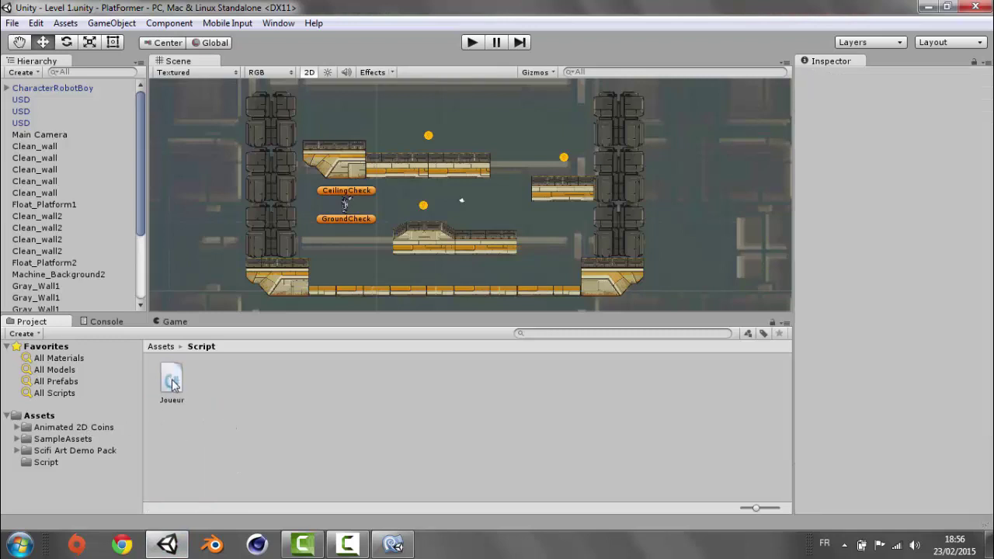
{"action": "left_click_drag", "start_coordinate": [174, 388], "coordinate": [70, 100]}
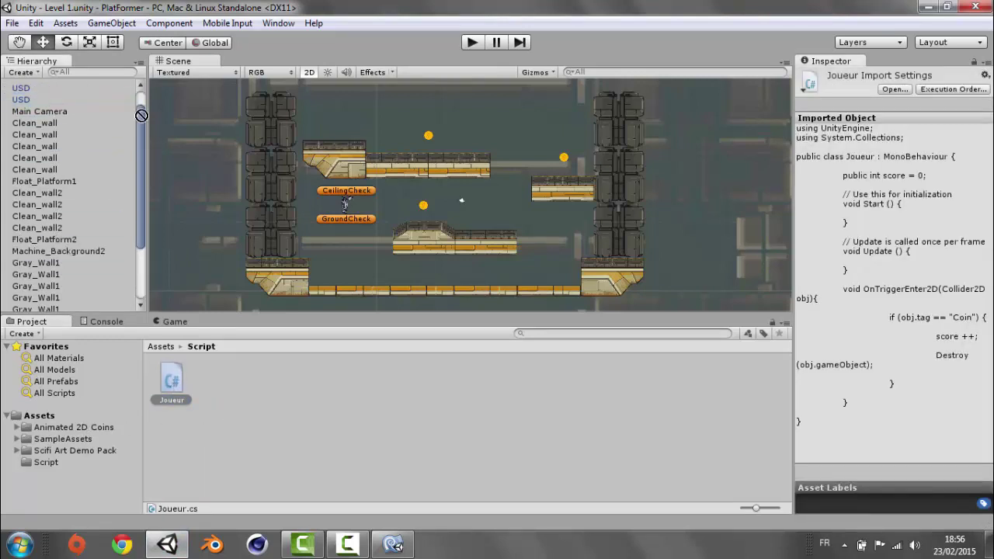
{"action": "left_click_drag", "start_coordinate": [70, 99], "coordinate": [68, 92]}
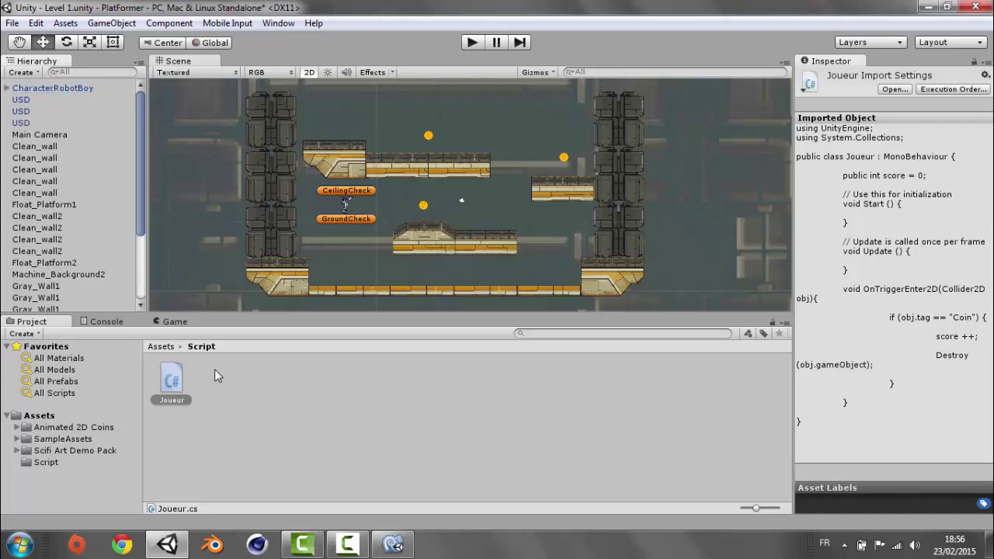
{"action": "left_click", "coordinate": [194, 434]}
{"action": "key", "text": "ctrl+s"}
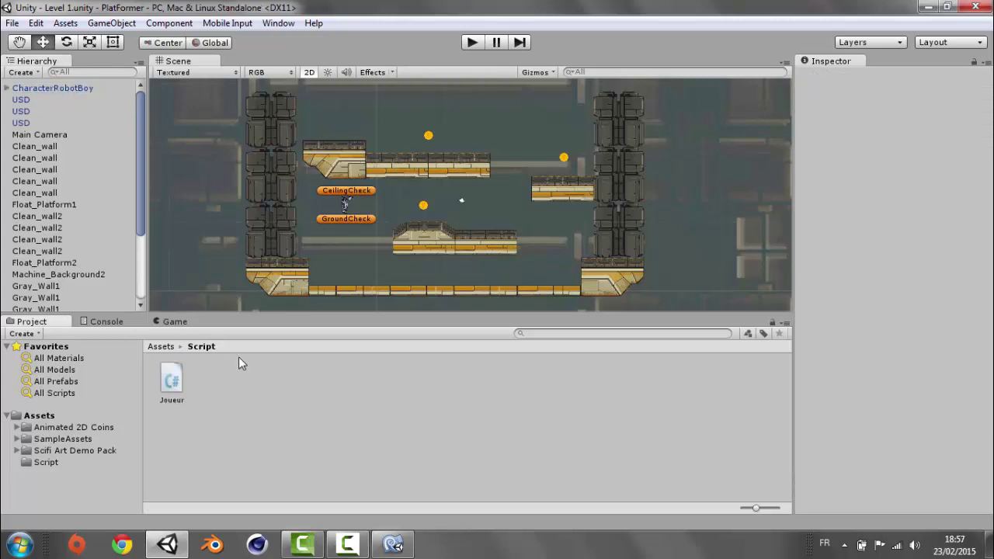
- Play-test by steering the robot through all three coins, then stop the game
{"action": "left_click", "coordinate": [471, 43]}
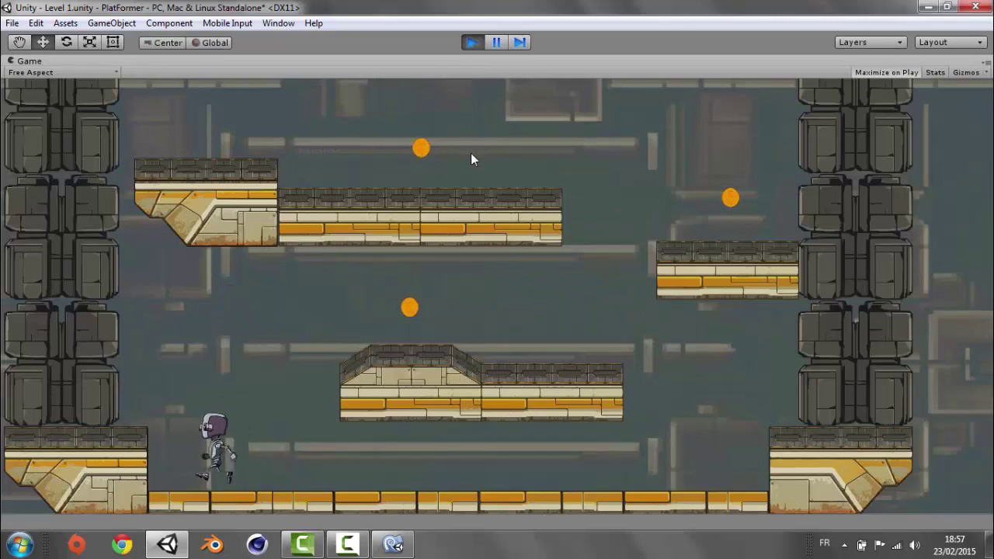
{"action": "key", "text": "Right"}
{"action": "key", "text": "space"}
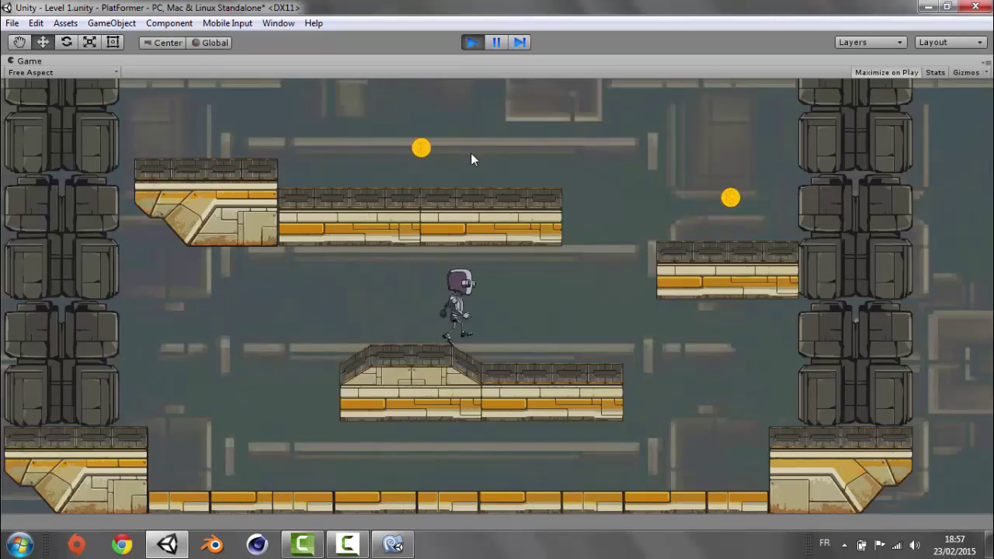
{"action": "key", "text": "space"}
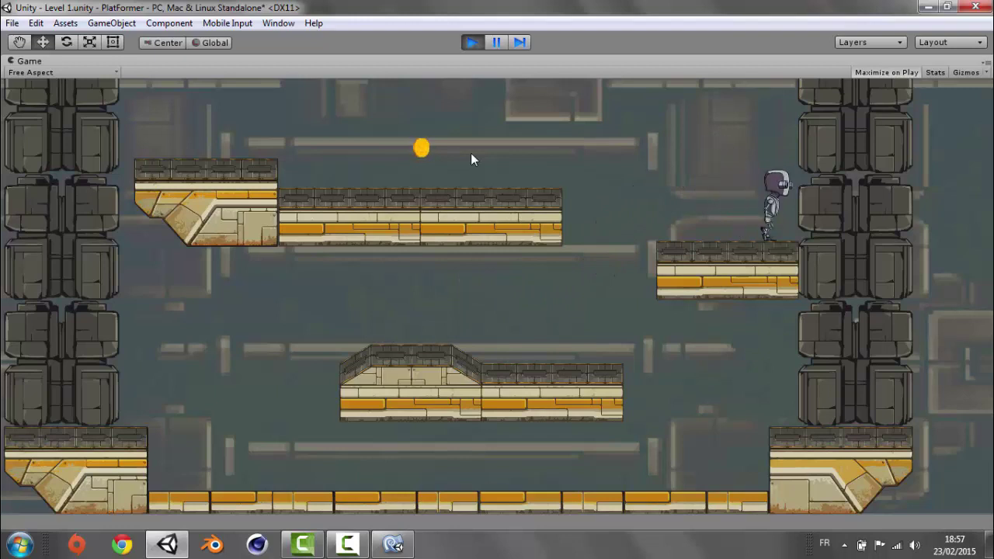
{"action": "key", "text": "Left"}
{"action": "key", "text": "space"}
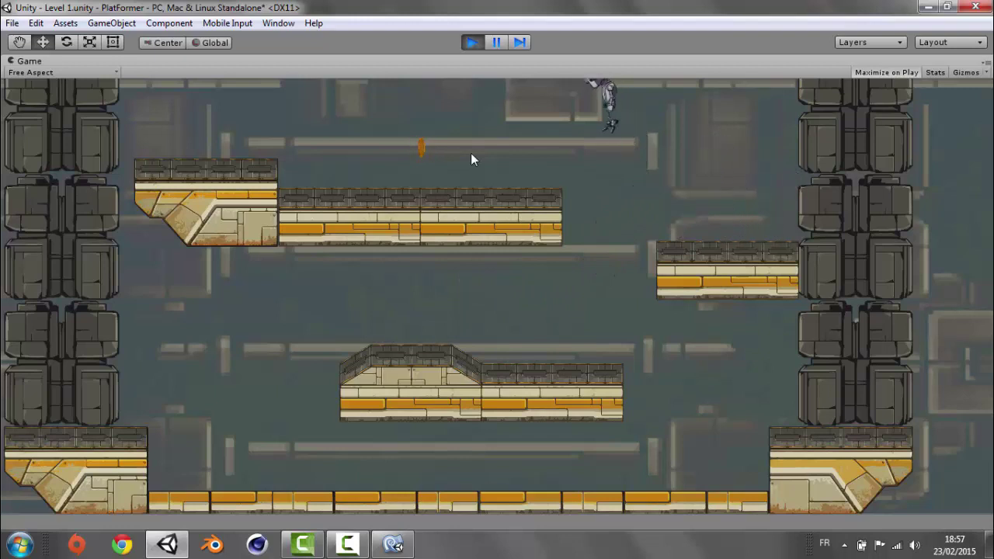
{"action": "key", "text": "Right"}
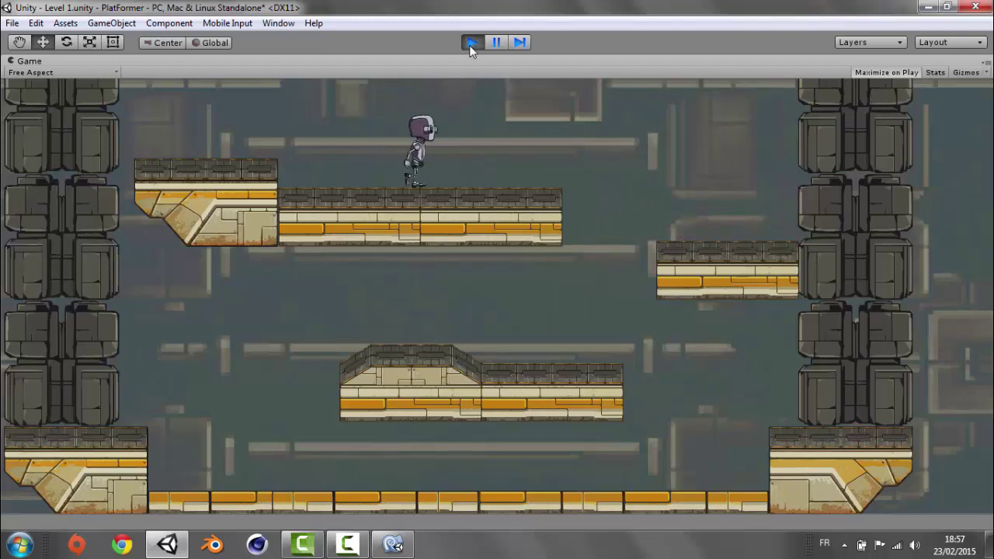
{"action": "left_click", "coordinate": [471, 43]}
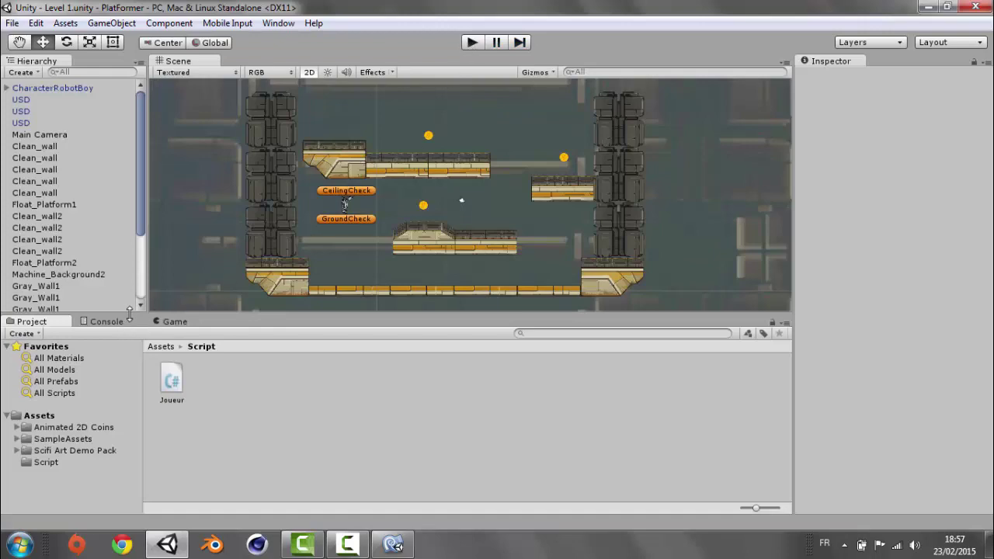
- Enlarge the Scene view, dock the Console beside the Scene tab, and show Game below
{"action": "left_click", "coordinate": [107, 324]}
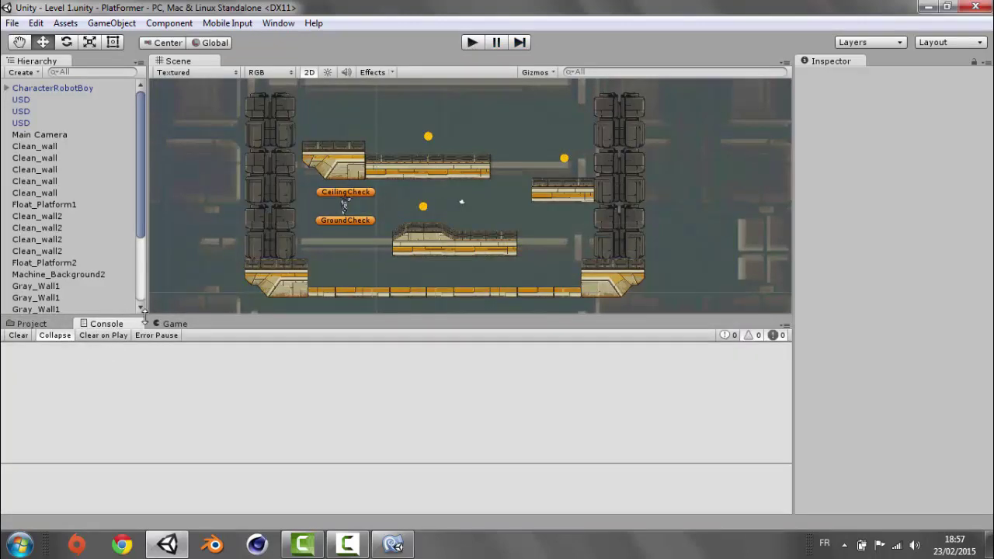
{"action": "mouse_move", "coordinate": [144, 317]}
{"action": "left_mouse_down"}
{"action": "mouse_move", "coordinate": [159, 462]}
{"action": "mouse_move", "coordinate": [186, 243]}
{"action": "left_mouse_up"}
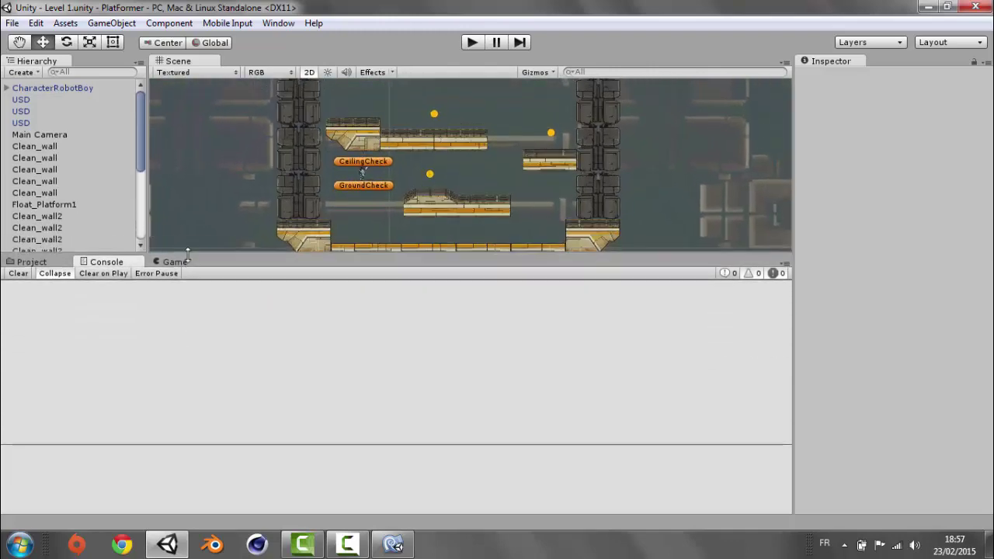
{"action": "left_click_drag", "start_coordinate": [187, 243], "coordinate": [186, 268]}
{"action": "left_click_drag", "start_coordinate": [105, 276], "coordinate": [239, 68]}
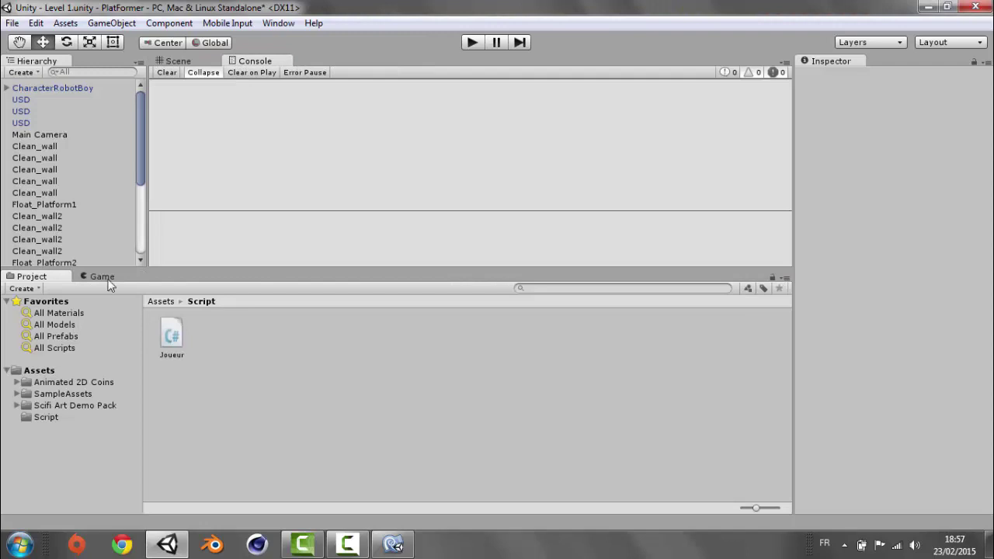
{"action": "left_click", "coordinate": [104, 277]}
- Restart Play mode and steer the robot right and up to grab the first coins
{"action": "left_click", "coordinate": [474, 43]}
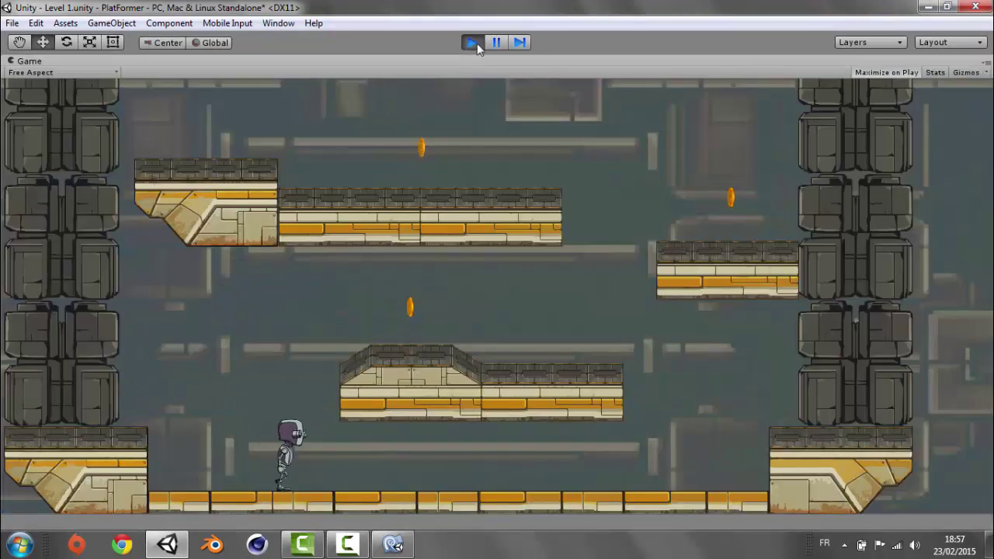
{"action": "left_click", "coordinate": [473, 42]}
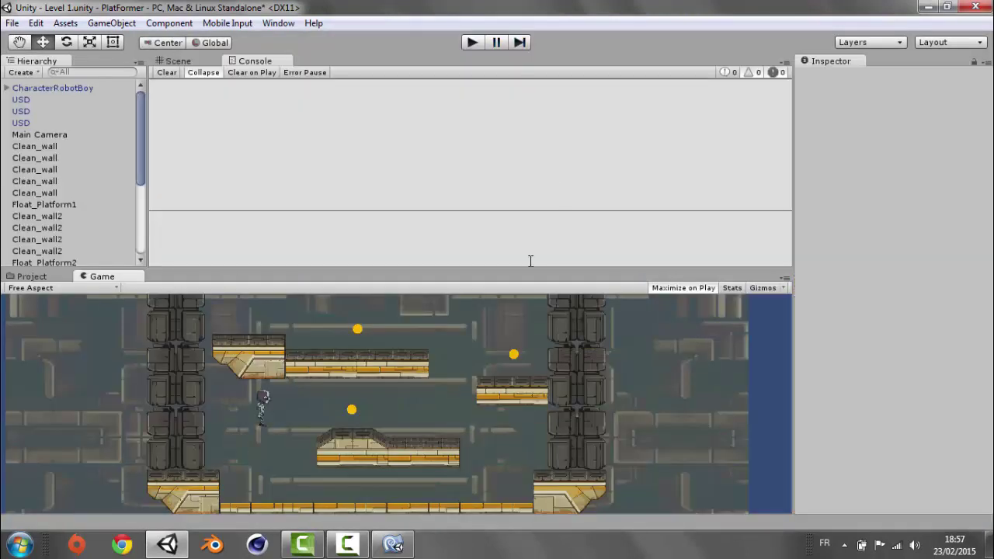
{"action": "left_click", "coordinate": [471, 44]}
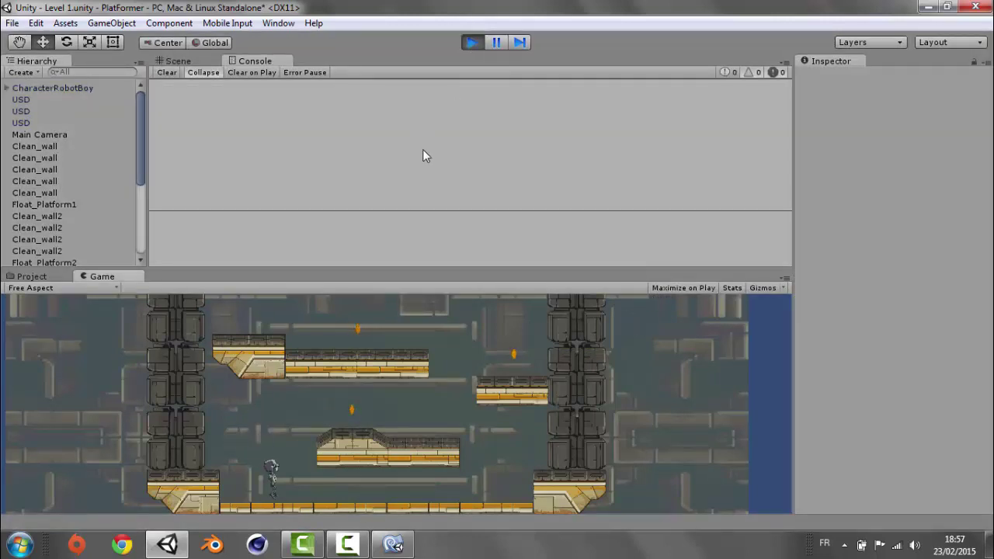
{"action": "key", "text": "Right"}
{"action": "key", "text": "space"}
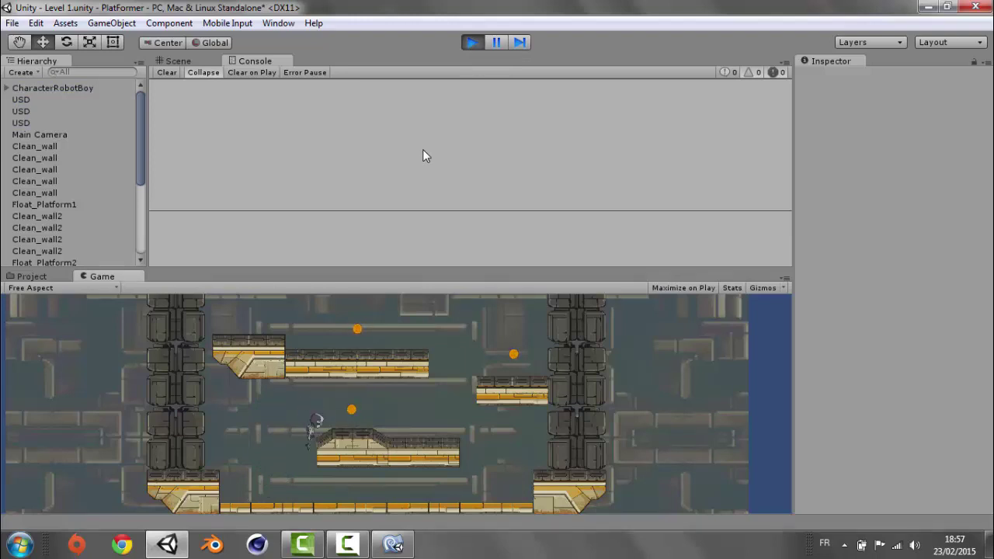
{"action": "key", "text": "Left"}
{"action": "key", "text": "Right"}
{"action": "key", "text": "space"}
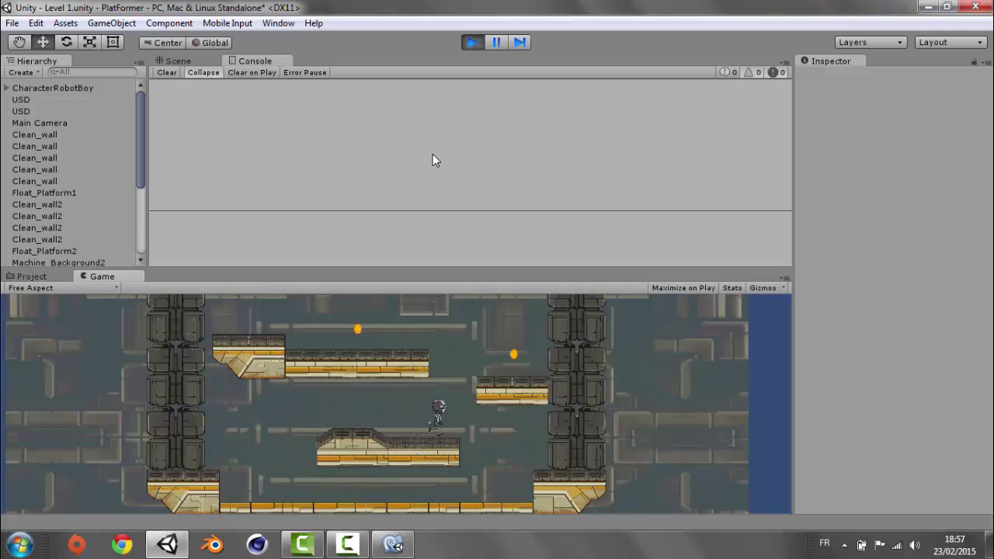
{"action": "key", "text": "Left"}
{"action": "key", "text": "Right"}
- Collect the remaining coins, stop the game, and drag the Console into the lower panel
{"action": "key", "text": "space"}
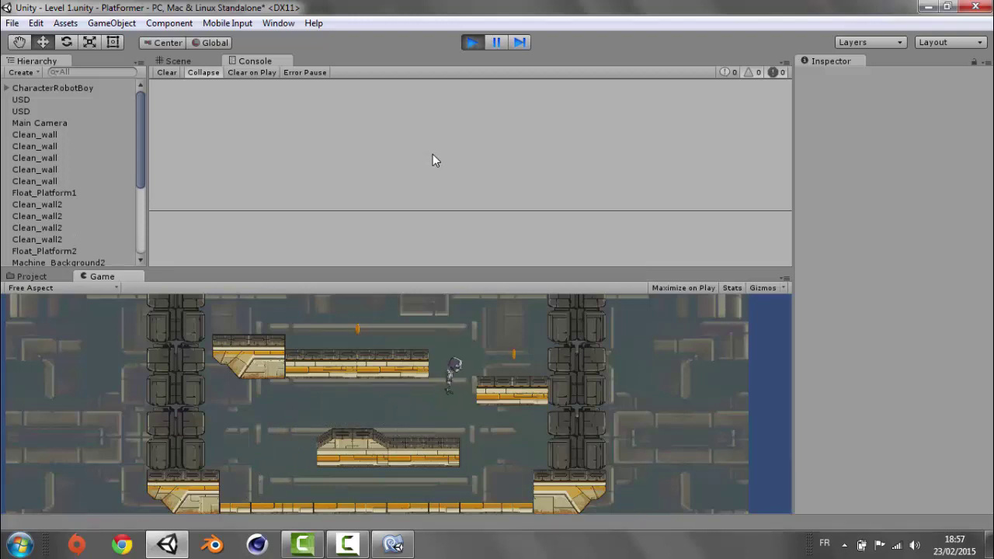
{"action": "key", "text": "Left"}
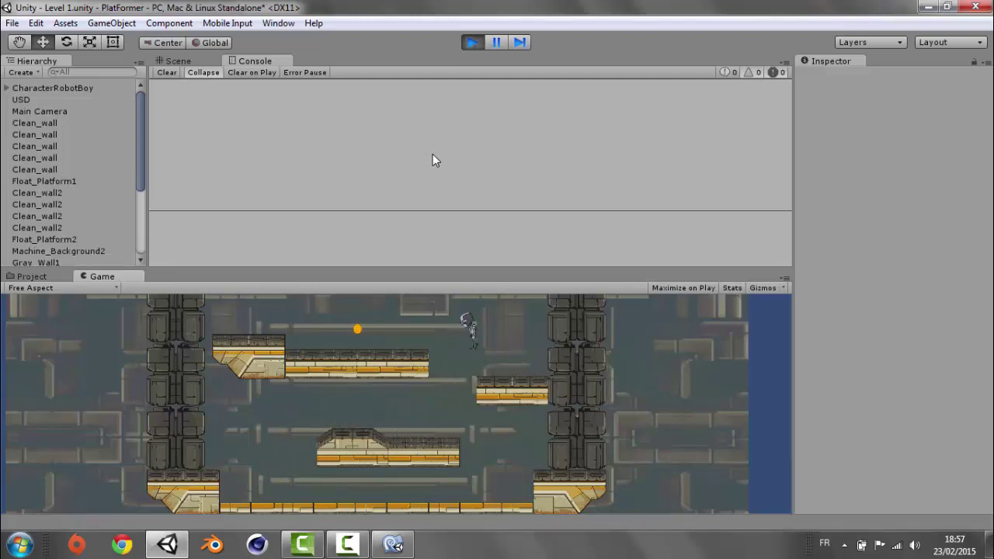
{"action": "key", "text": "space"}
{"action": "key", "text": "Left"}
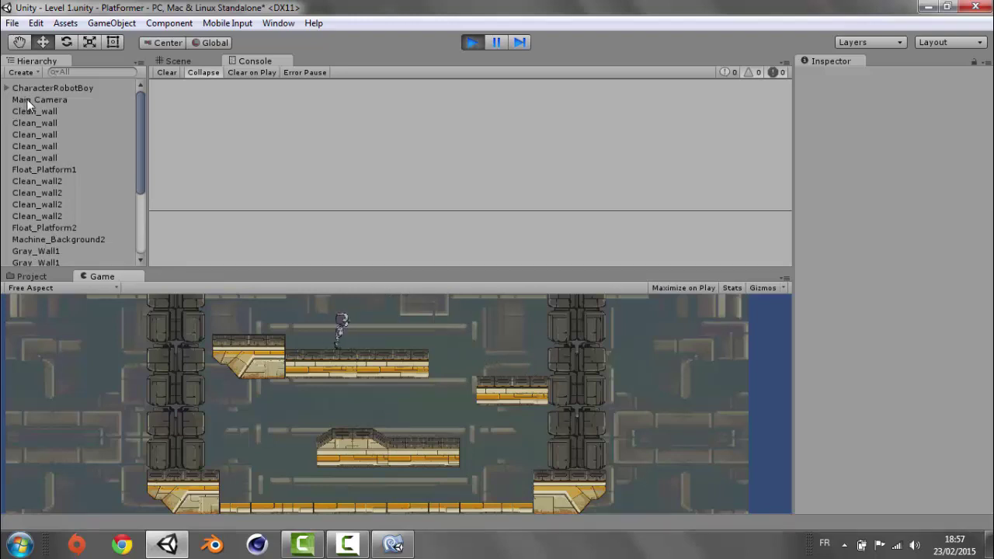
{"action": "key", "text": "Right"}
{"action": "key", "text": "Left"}
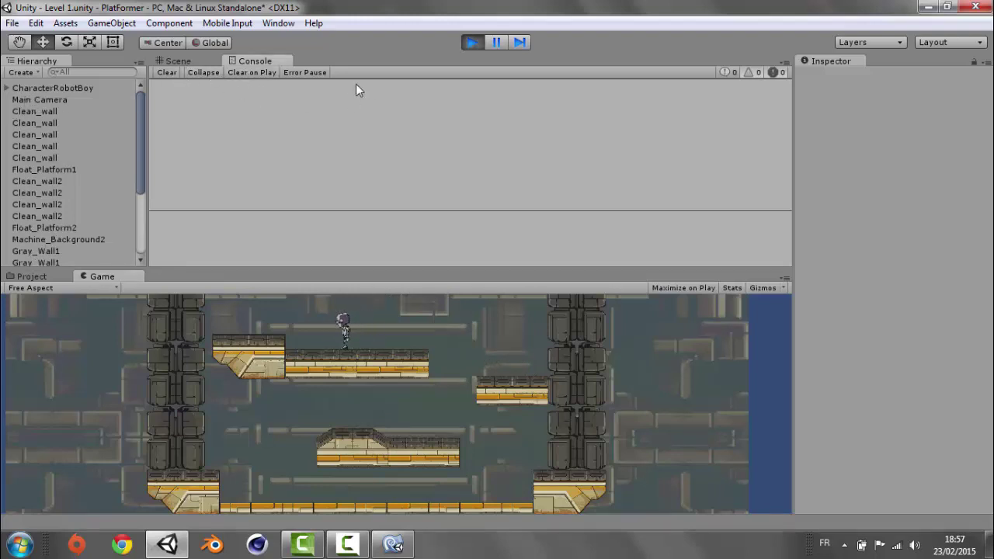
{"action": "left_click", "coordinate": [471, 43]}
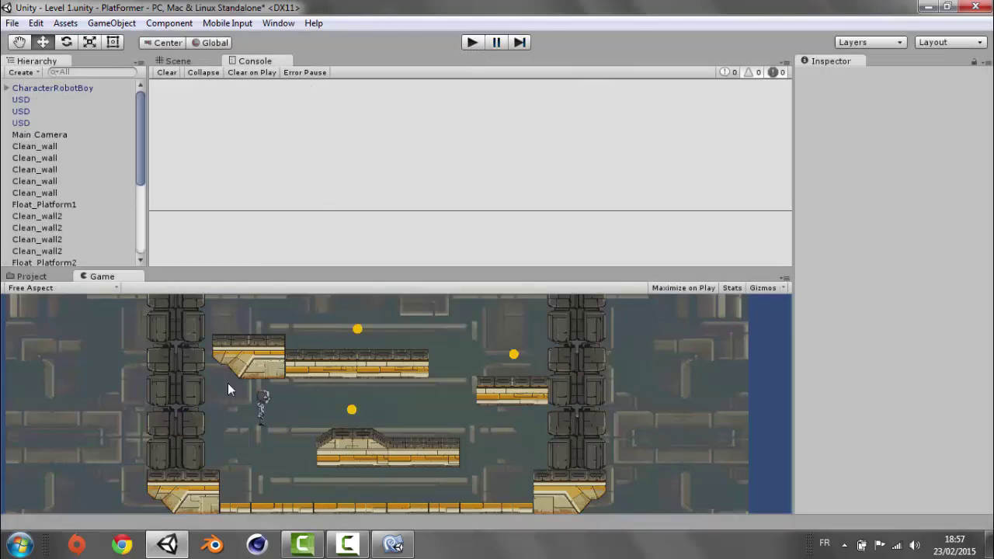
{"action": "left_click_drag", "start_coordinate": [255, 61], "coordinate": [146, 283]}
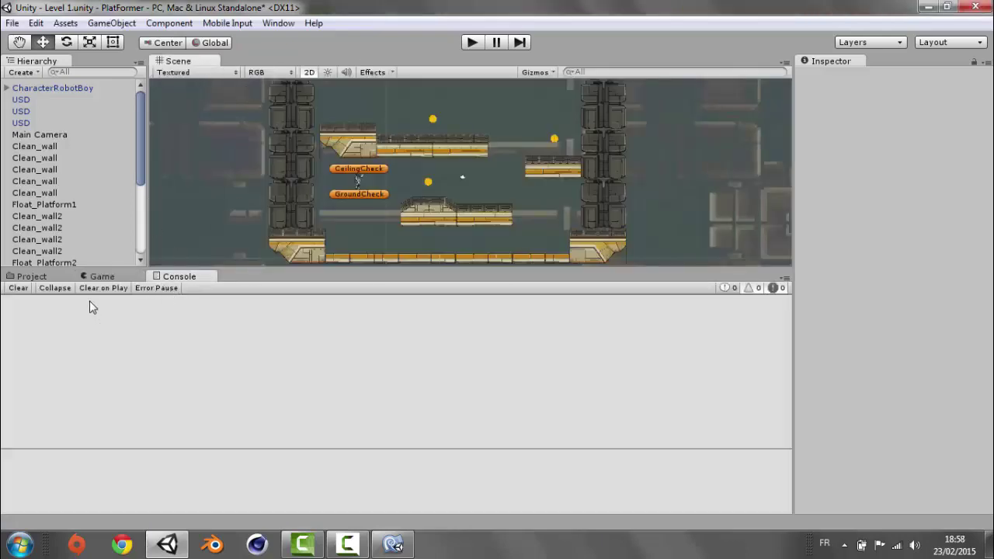
- Show Game in the lower panel, enlarge the Scene view, and enable Maximize on Play
{"action": "left_click", "coordinate": [100, 276]}
{"action": "mouse_move", "coordinate": [287, 270]}
{"action": "left_mouse_down"}
{"action": "mouse_move", "coordinate": [308, 316]}
{"action": "mouse_move", "coordinate": [299, 358]}
{"action": "mouse_move", "coordinate": [282, 312]}
{"action": "left_mouse_up"}
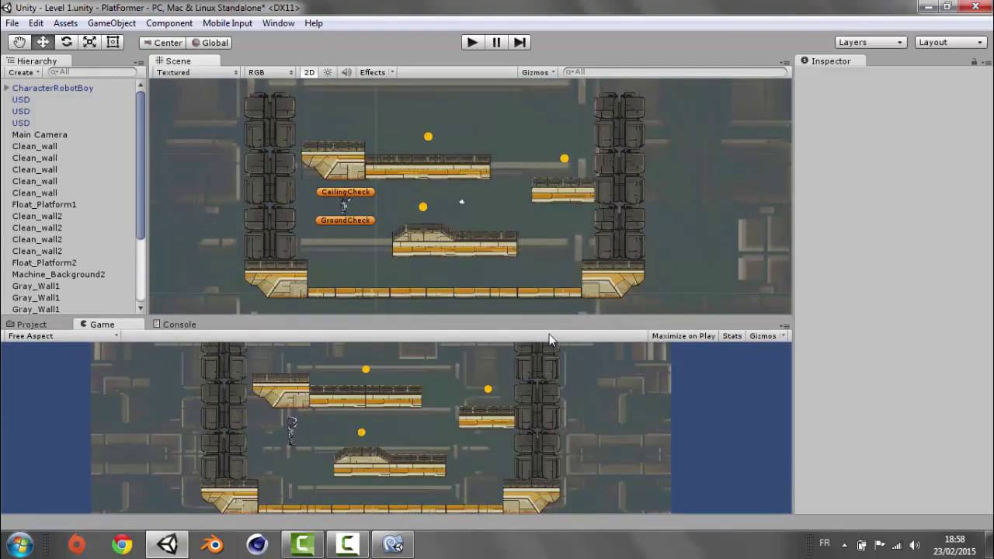
{"action": "left_click", "coordinate": [669, 336]}
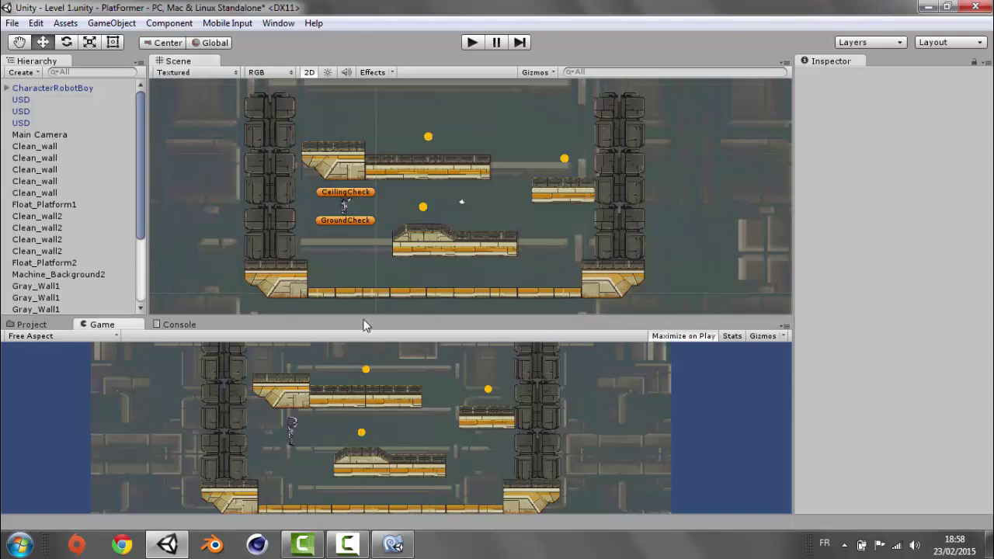
{"action": "left_click", "coordinate": [729, 339]}
{"action": "left_click", "coordinate": [729, 339]}
{"action": "scroll", "coordinate": [106, 287], "scroll_direction": "down", "scroll_amount": 3}
{"action": "scroll", "coordinate": [93, 278], "scroll_direction": "up", "scroll_amount": 3}
- Select CharacterRobotBoy and switch to MonoDevelop showing Joueur.cs
{"action": "left_click", "coordinate": [21, 99]}
{"action": "left_click", "coordinate": [47, 88]}
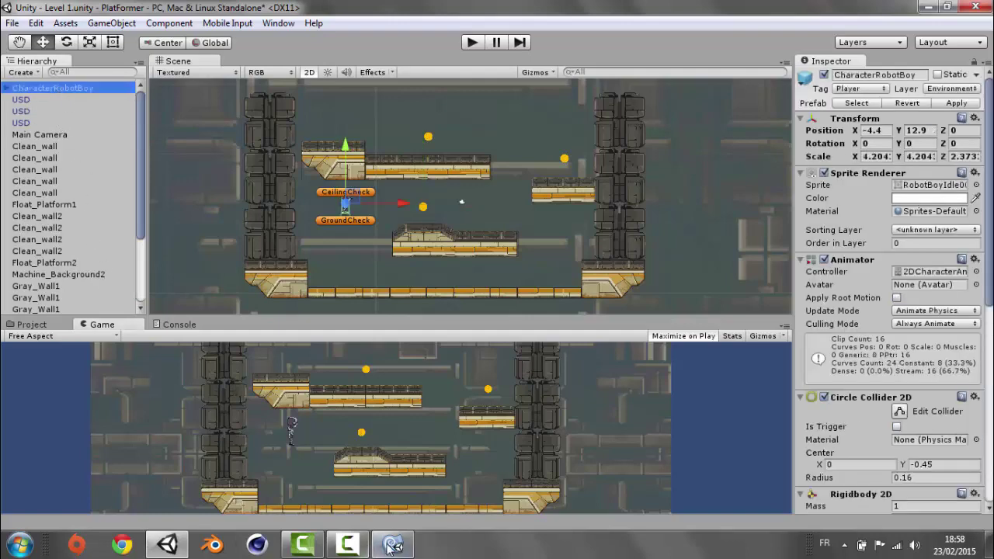
{"action": "left_click", "coordinate": [393, 546]}
- Declare a new void OnGUI() method below OnTriggerEnter2D
{"action": "left_click", "coordinate": [348, 401]}
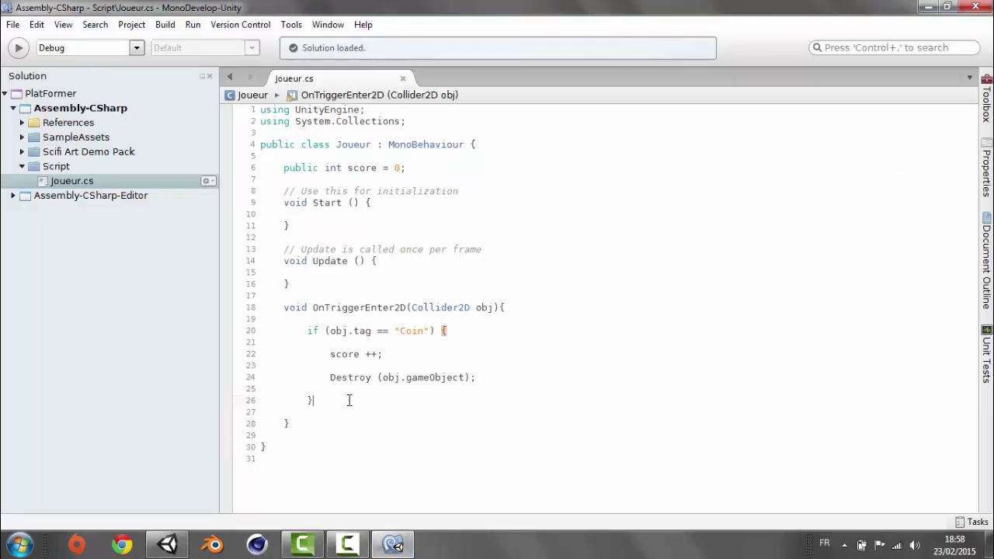
{"action": "left_click", "coordinate": [313, 424]}
{"action": "key", "text": "Return"}
{"action": "key", "text": "Return"}
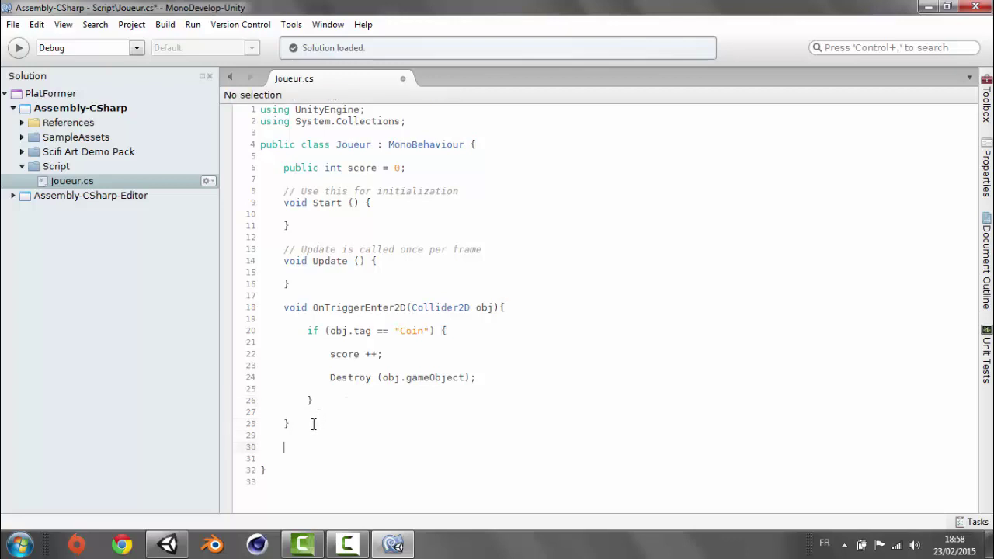
{"action": "type", "text": "voi"}
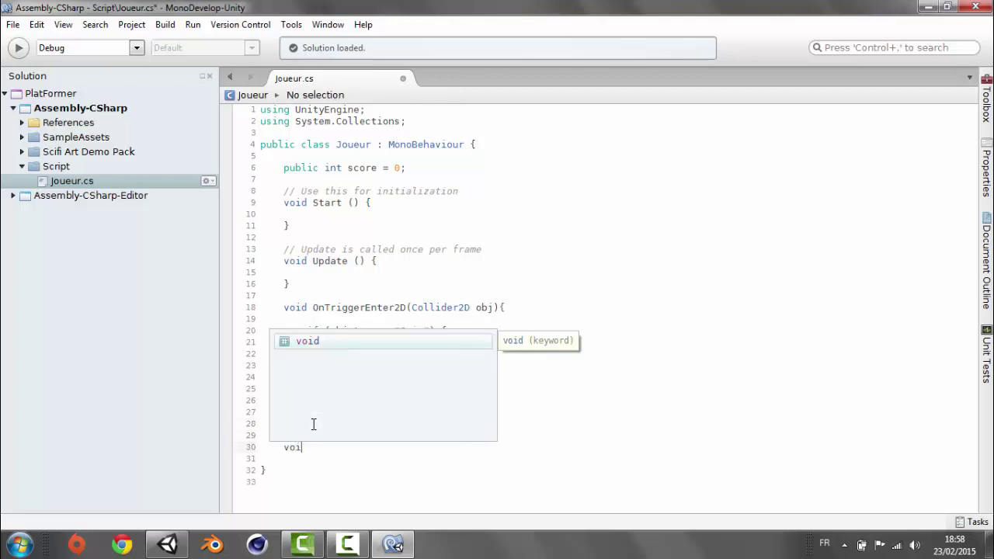
{"action": "type", "text": "d O"}
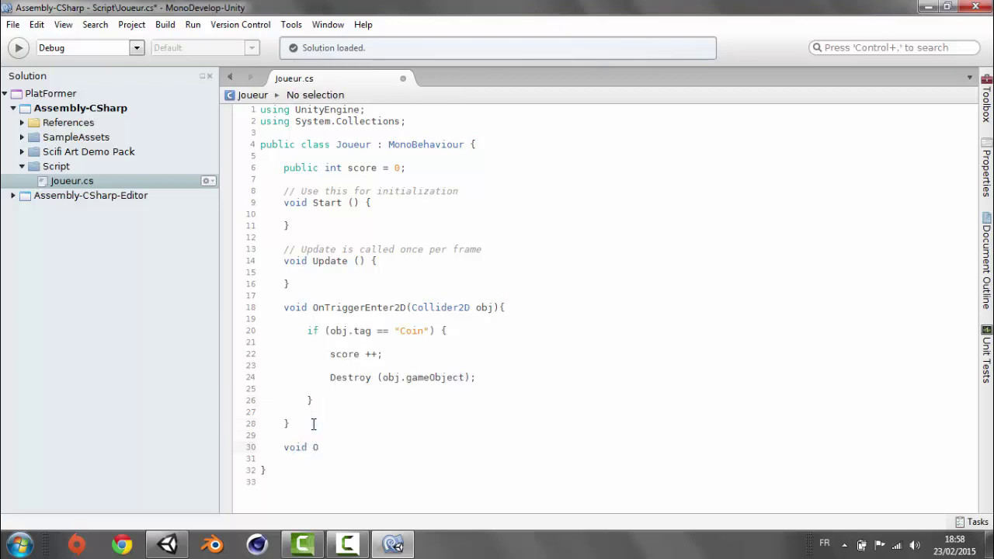
{"action": "type", "text": "nGUI"}
{"action": "type", "text": "("}
{"action": "type", "text": "){"}
{"action": "key", "text": "Return"}
{"action": "key", "text": "Return"}
- Write GUI.Box(Rect(10, 20, 200, 30), "Piéces inside OnGUI, using autocomplete for Box and Rect
{"action": "type", "text": "GUI"}
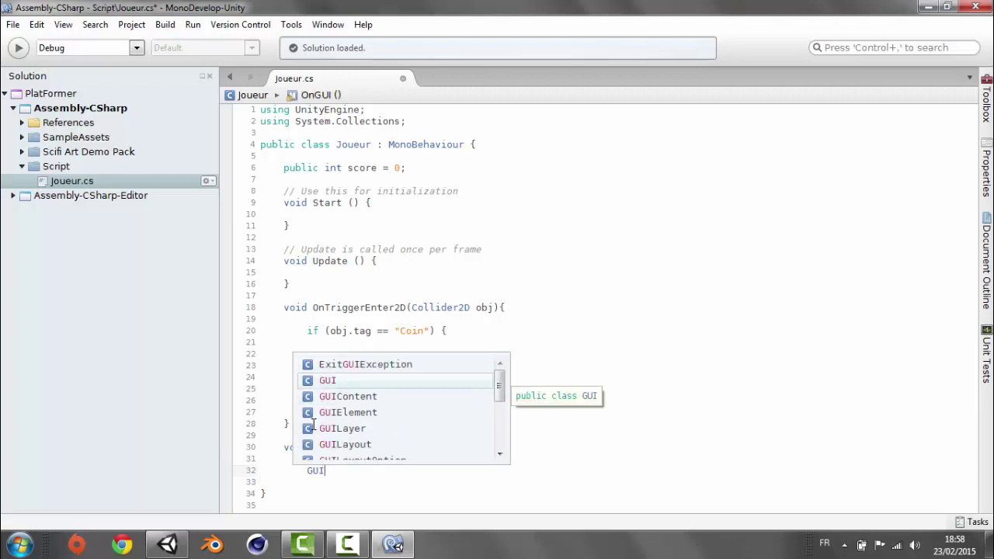
{"action": "type", "text": "."}
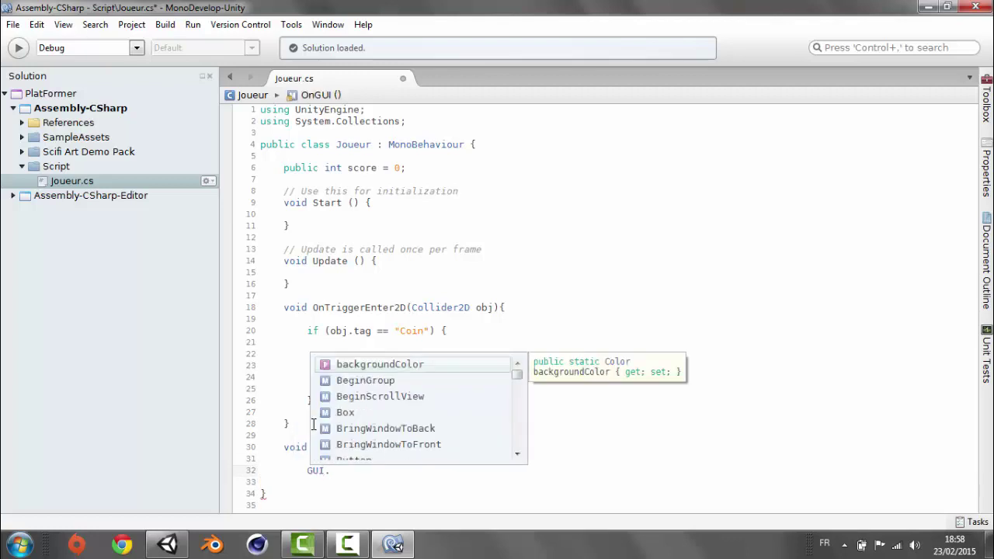
{"action": "key", "text": "Down"}
{"action": "key", "text": "Down"}
{"action": "key", "text": "Return"}
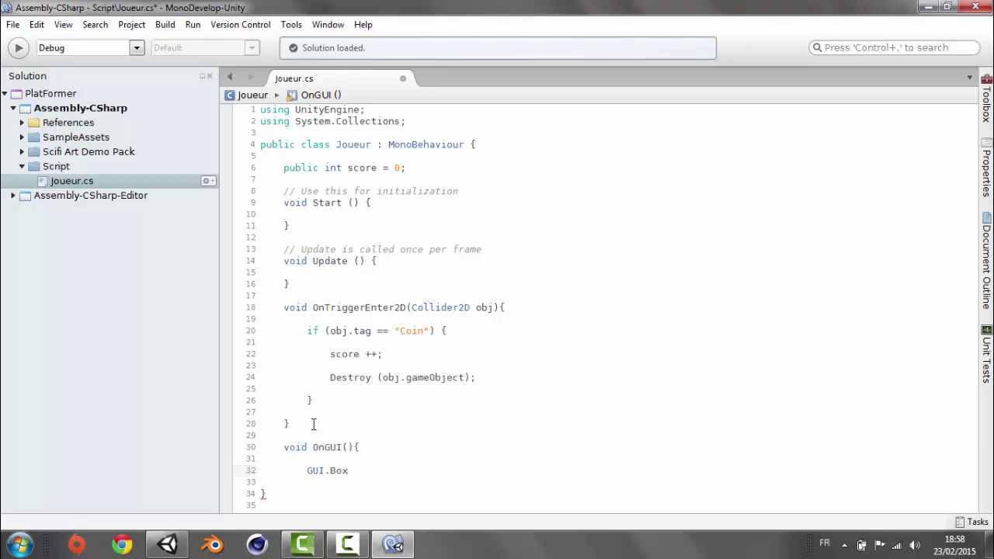
{"action": "type", "text": "("}
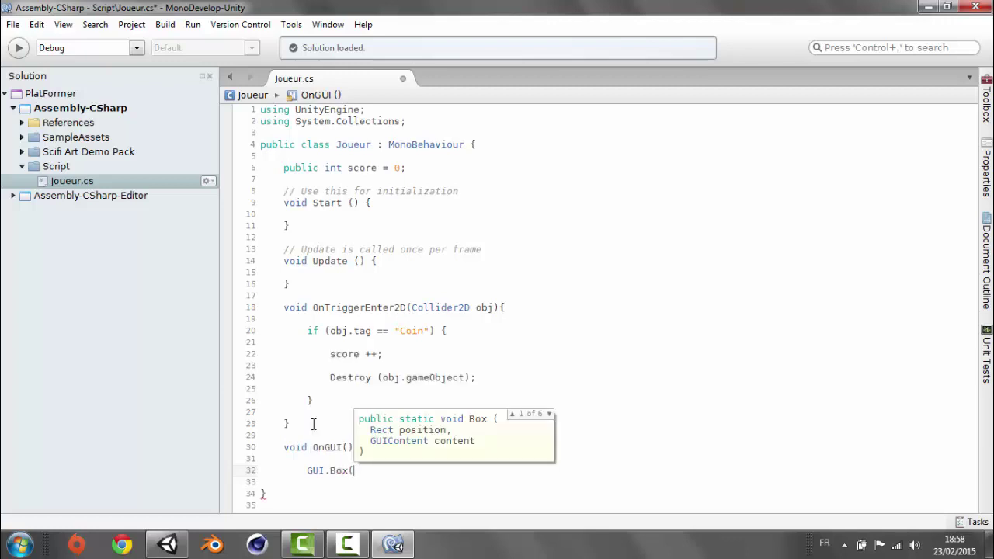
{"action": "type", "text": "Rect"}
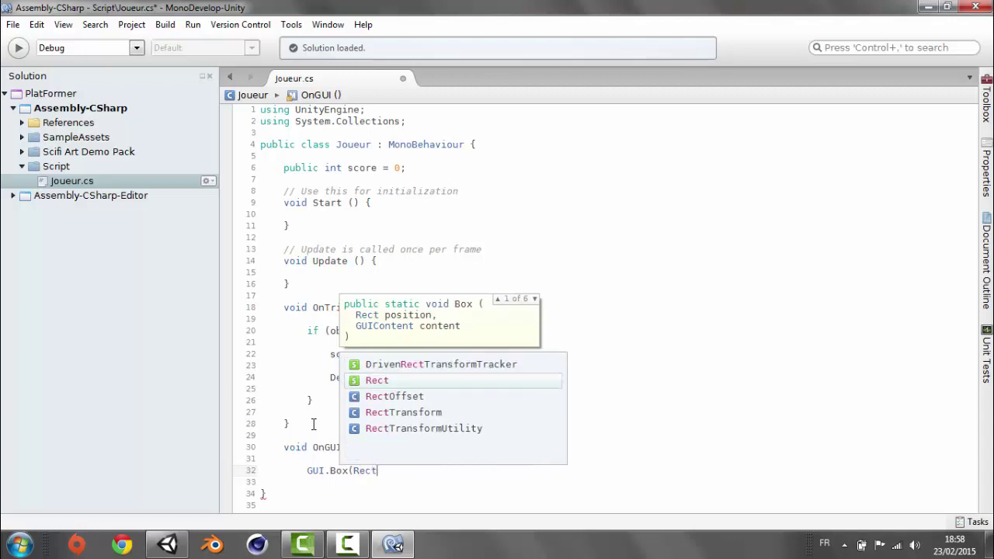
{"action": "key", "text": "Return"}
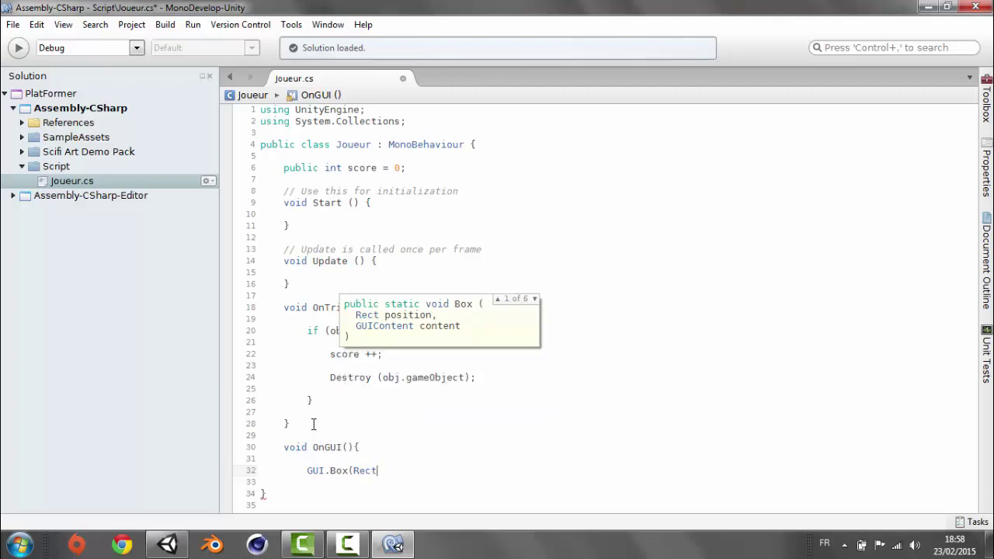
{"action": "type", "text": "("}
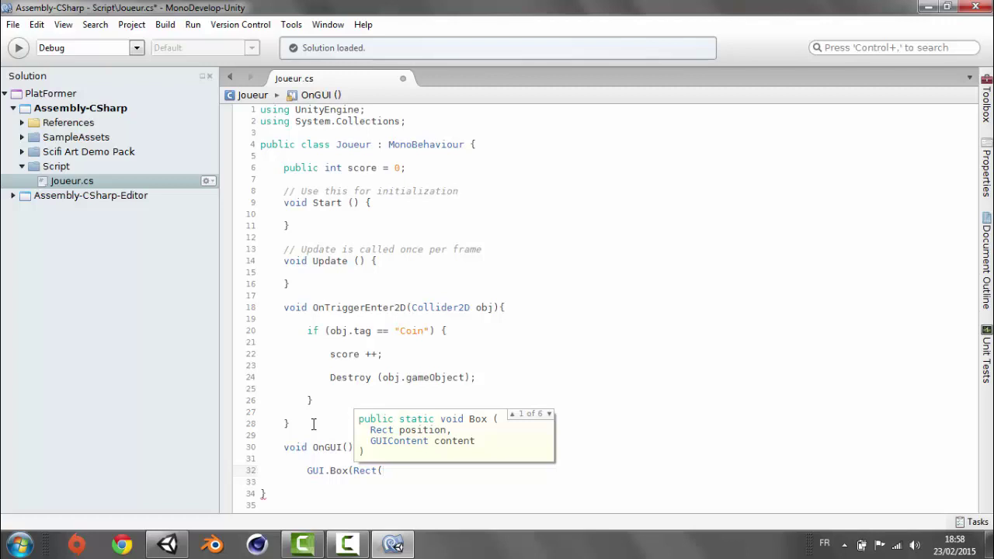
{"action": "type", "text": "10"}
{"action": "type", "text": ", "}
{"action": "type", "text": "20"}
{"action": "type", "text": ", 20"}
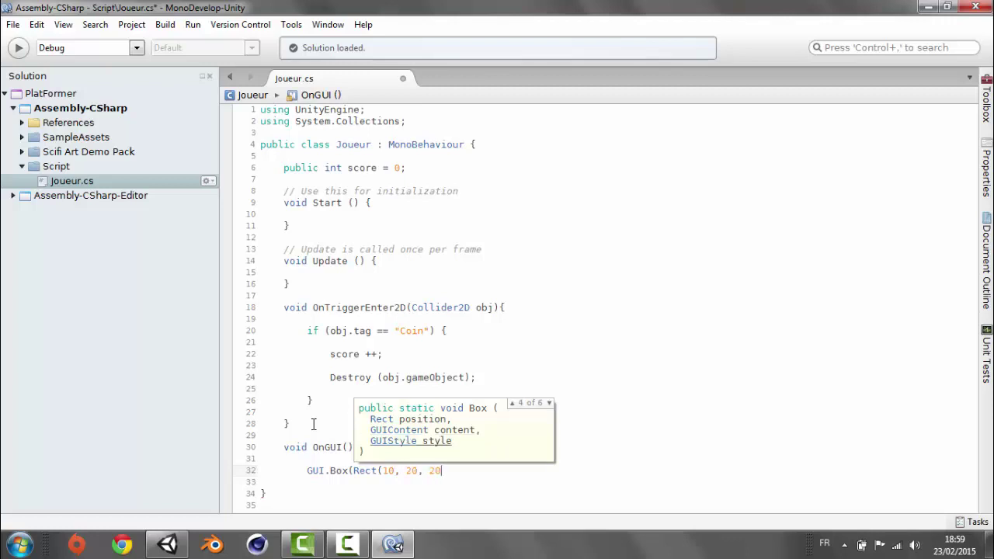
{"action": "type", "text": "0,"}
{"action": "type", "text": " 30"}
{"action": "type", "text": ")"}
{"action": "type", "text": ", "}
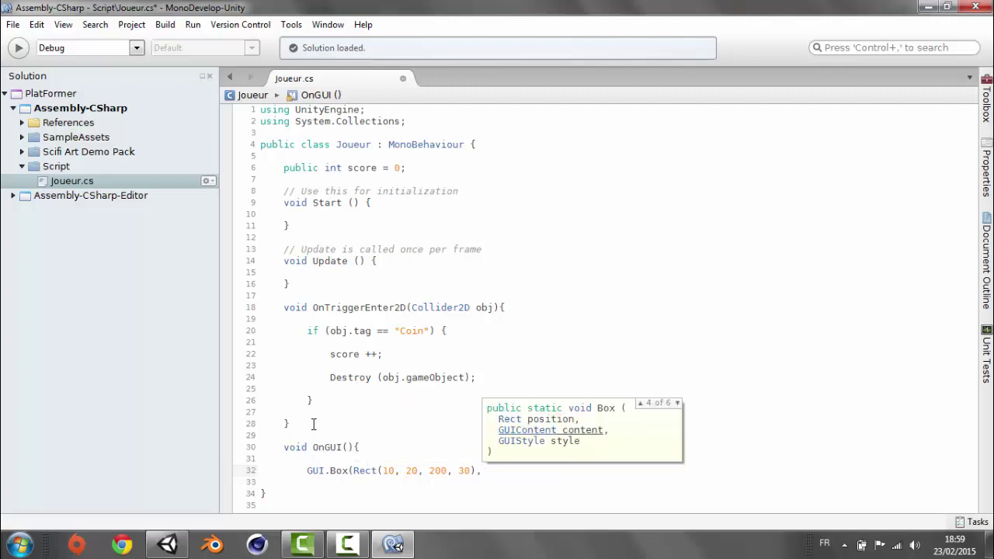
{"action": "type", "text": "\""}
{"action": "type", "text": "Pi"}
{"action": "type", "text": "éces"}
- Fix the accented é in Piéces and finish the label with : " + score)
{"action": "left_click", "coordinate": [511, 472]}
{"action": "key", "text": "BackSpace"}
{"action": "type", "text": "é"}
{"action": "key", "text": "BackSpace"}
{"action": "type", "text": "é"}
{"action": "key", "text": "BackSpace"}
{"action": "type", "text": "é"}
{"action": "left_click", "coordinate": [532, 470]}
{"action": "type", "text": ": "}
{"action": "type", "text": "\""}
{"action": "type", "text": "+"}
{"action": "type", "text": "s"}
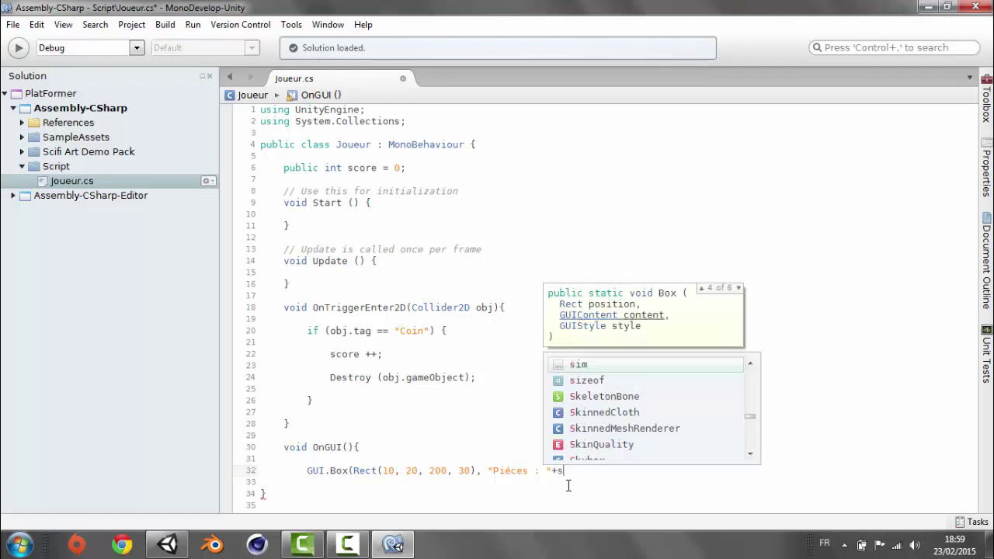
{"action": "type", "text": "co"}
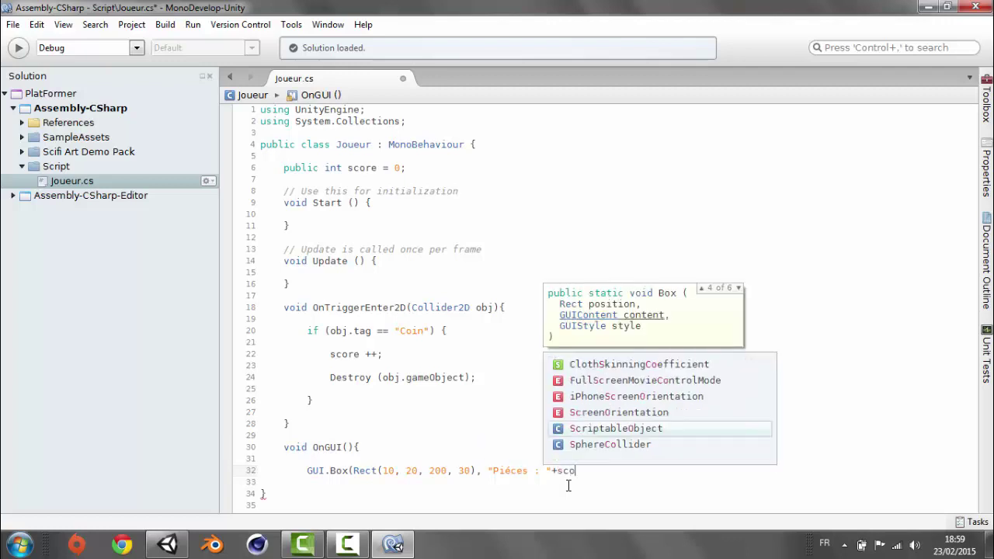
{"action": "type", "text": "re"}
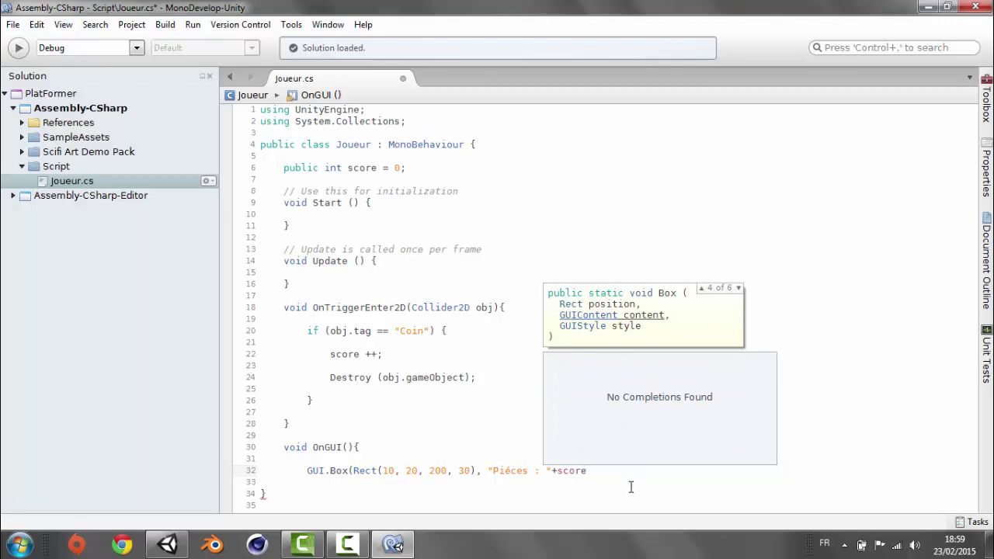
{"action": "type", "text": ")"}
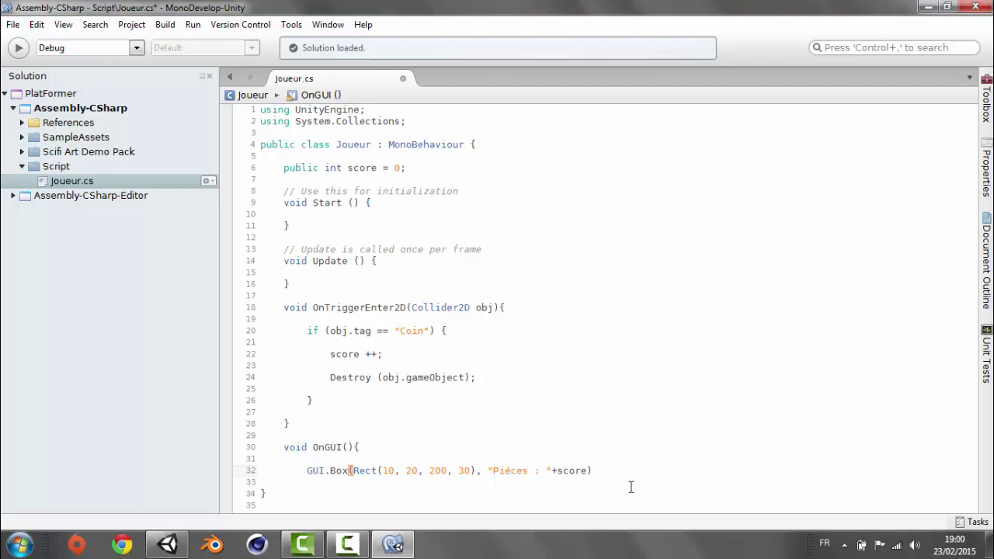
- End the GUI.Box line with a semicolon, save, and check Unity's console for the parsing error
{"action": "type", "text": ";"}
{"action": "left_click", "coordinate": [279, 494]}
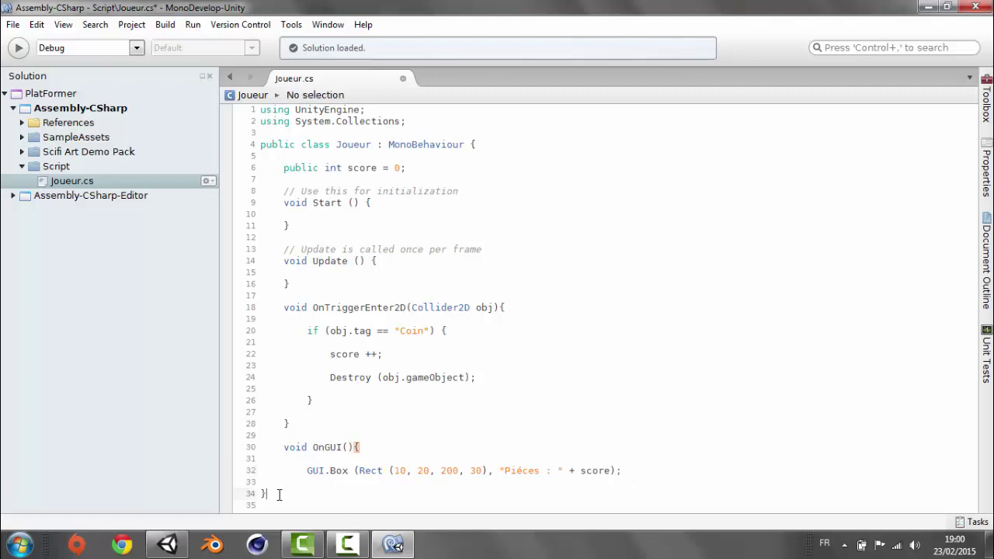
{"action": "key", "text": "ctrl+s"}
{"action": "left_click", "coordinate": [167, 543]}
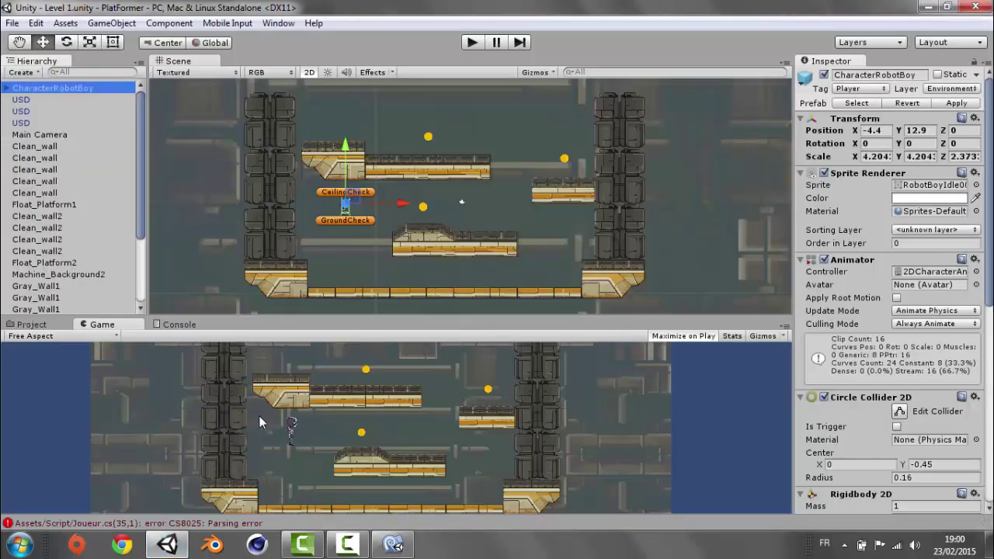
{"action": "left_click", "coordinate": [258, 524]}
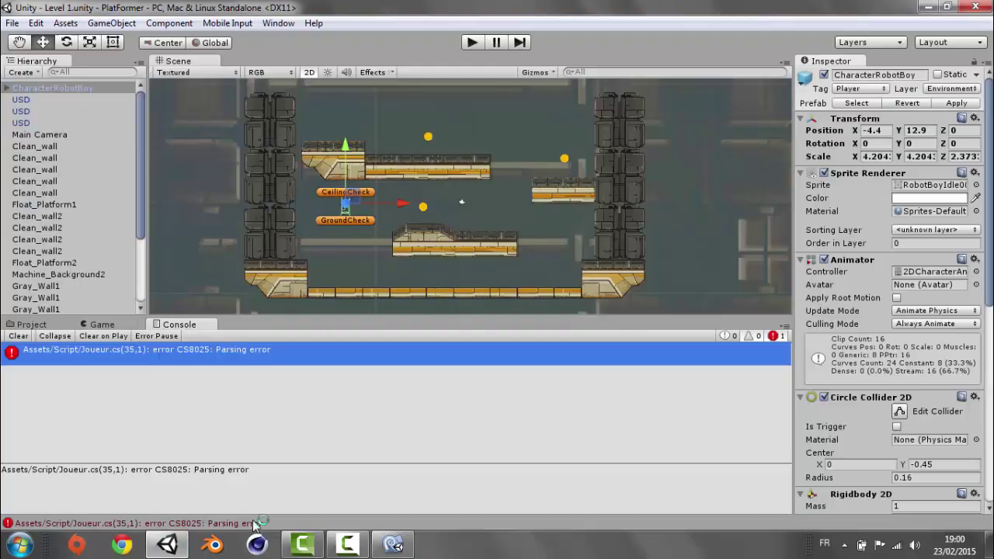
{"action": "left_click", "coordinate": [395, 545]}
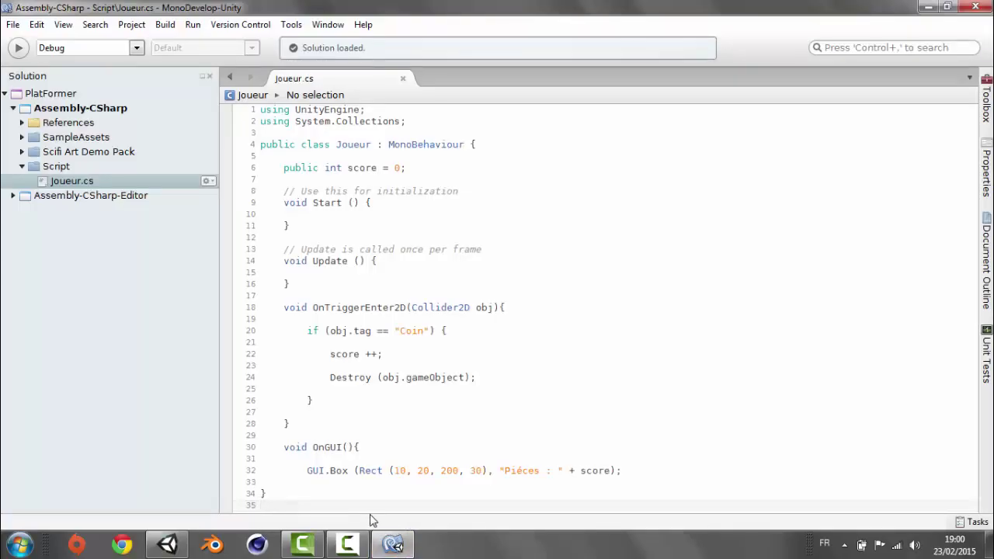
- Add the missing closing brace at the end of Joueur.cs and recheck Unity for errors
{"action": "key", "text": "Return"}
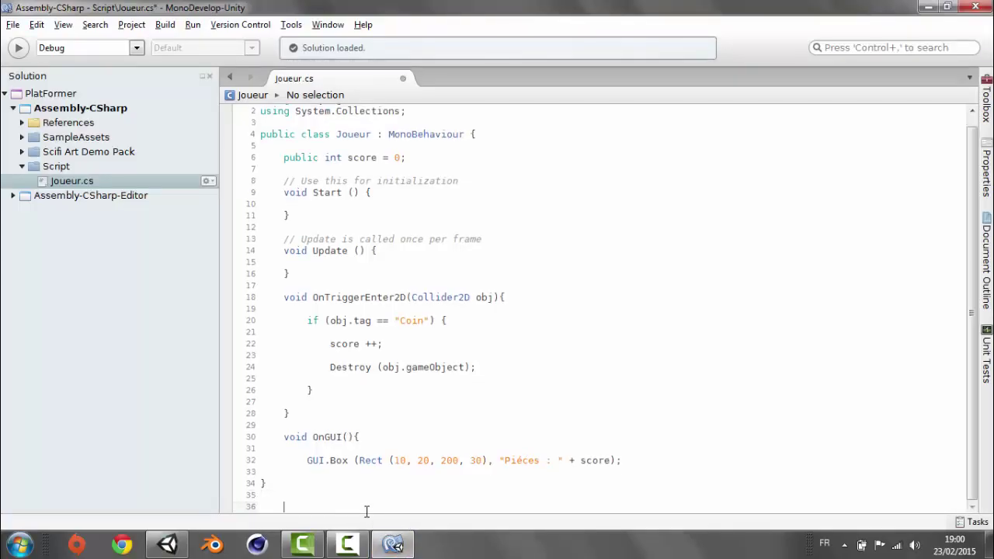
{"action": "type", "text": "}"}
{"action": "left_click", "coordinate": [166, 545]}
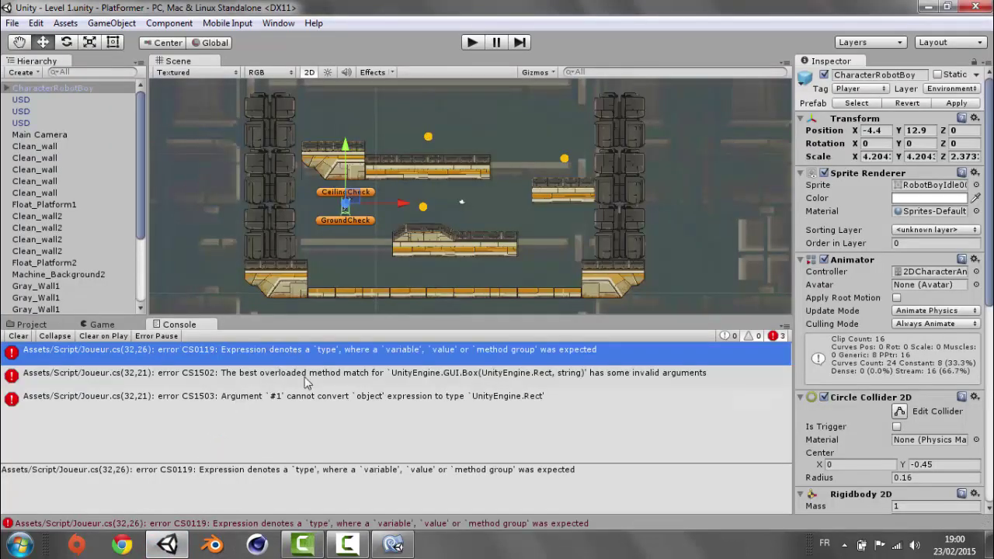
{"action": "left_click", "coordinate": [393, 545]}
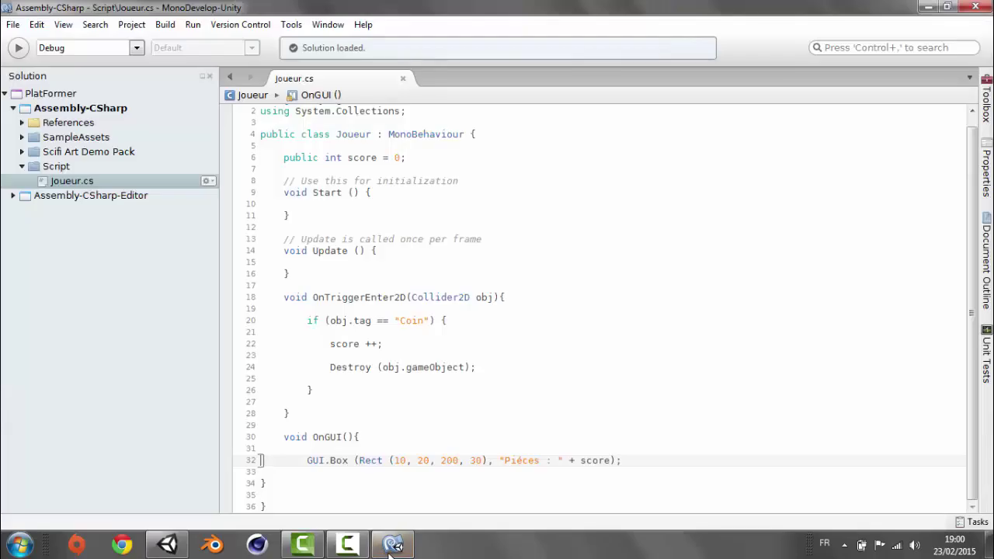
- Delete the space before + score on line 32 and save the script
{"action": "left_click", "coordinate": [569, 460]}
{"action": "key", "text": "BackSpace"}
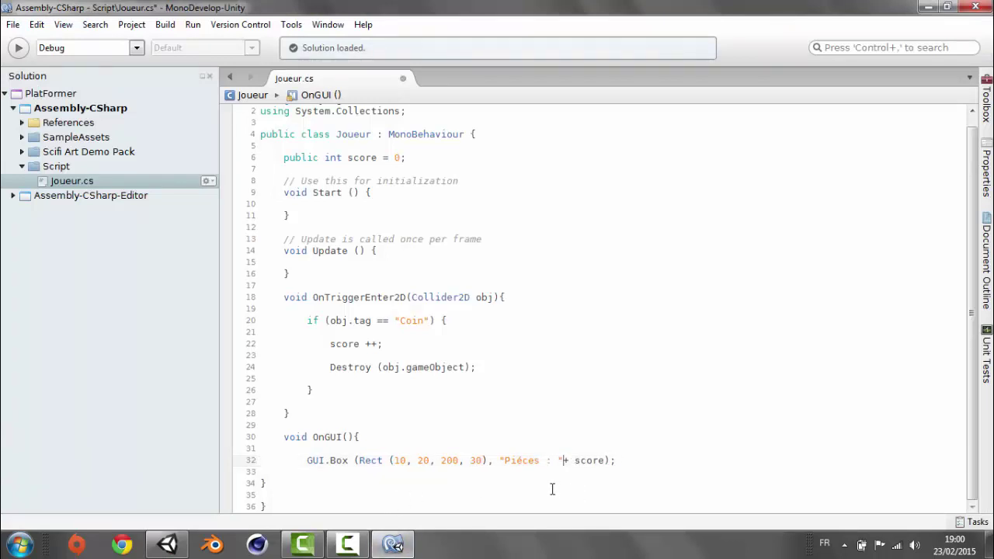
{"action": "left_click", "coordinate": [293, 479]}
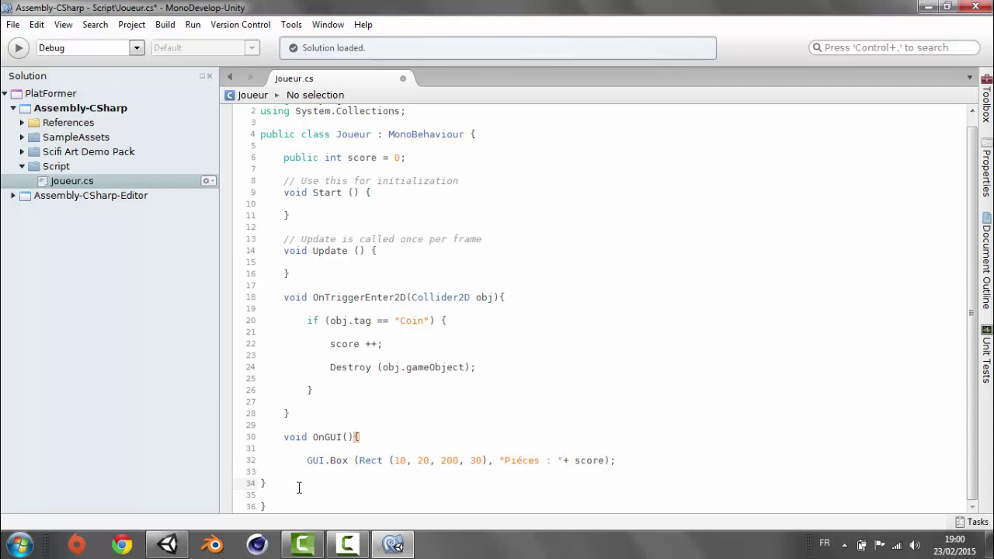
{"action": "key", "text": "ctrl+s"}
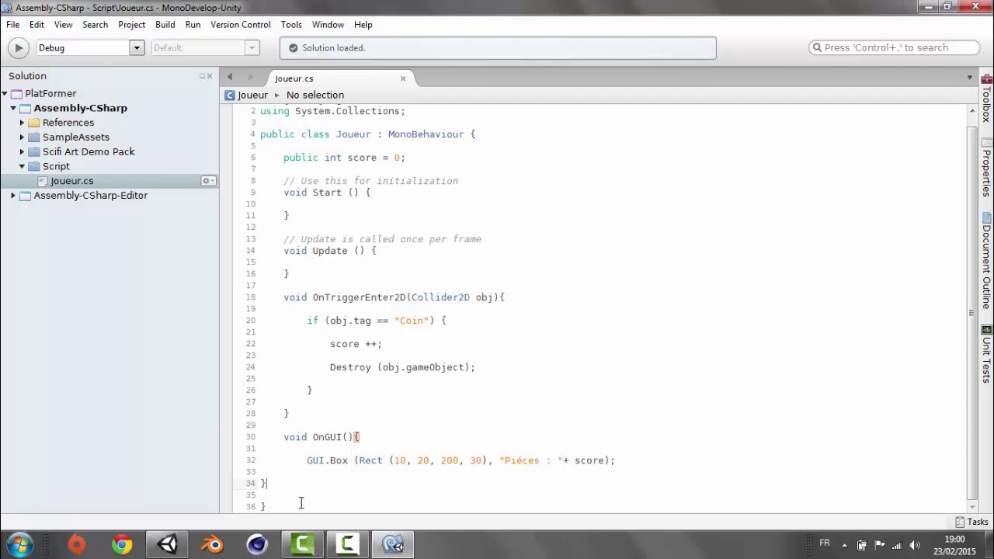
{"action": "left_click", "coordinate": [294, 507]}
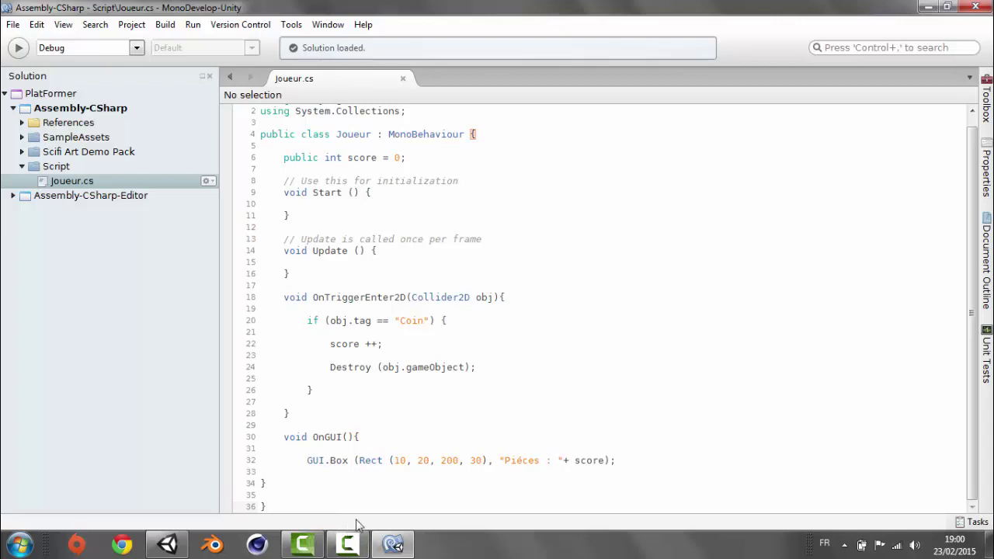
{"action": "left_click", "coordinate": [393, 543]}
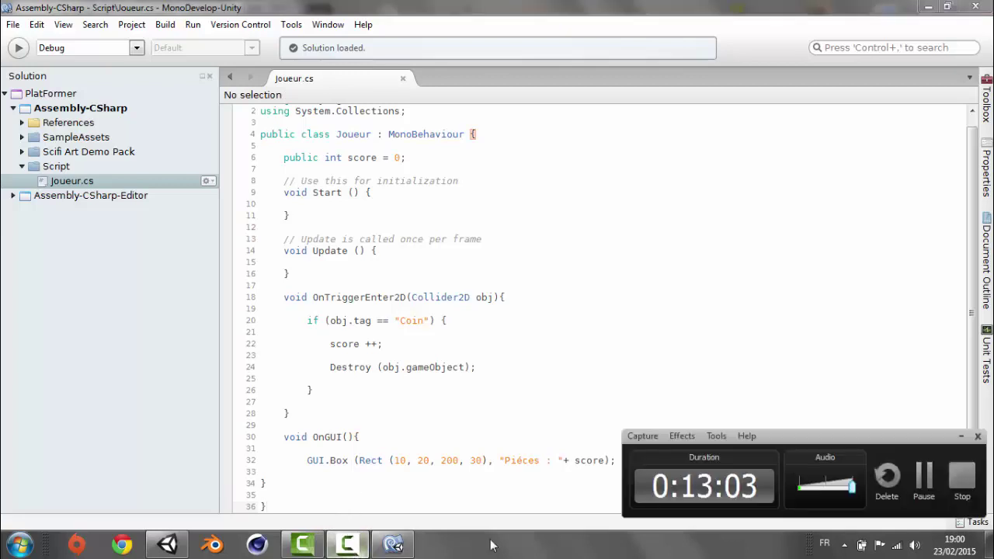
- Change line 32's GUI.Box to use new Rect(10, 130, 200, 30), then return to Unity
{"action": "left_click", "coordinate": [923, 476]}
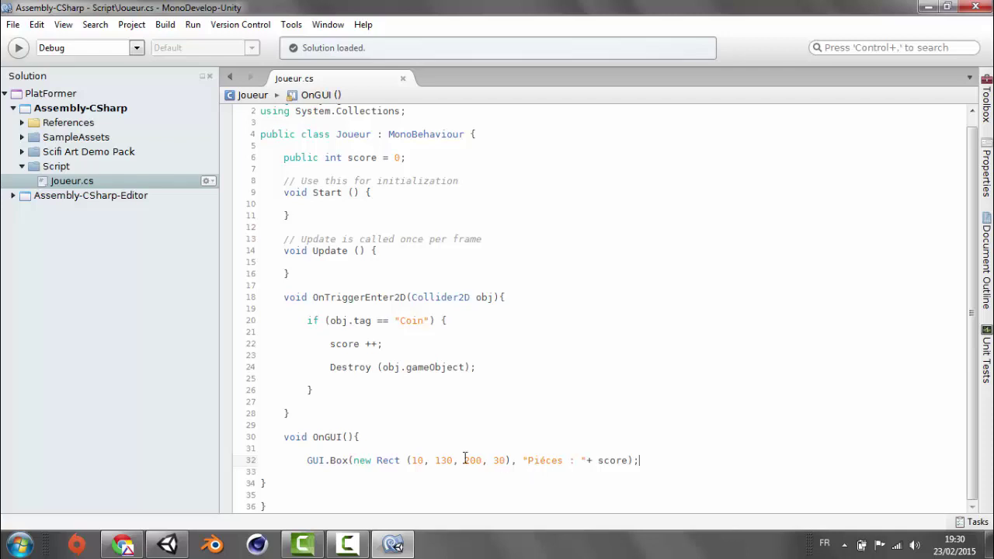
{"action": "left_click_drag", "start_coordinate": [309, 461], "coordinate": [645, 460]}
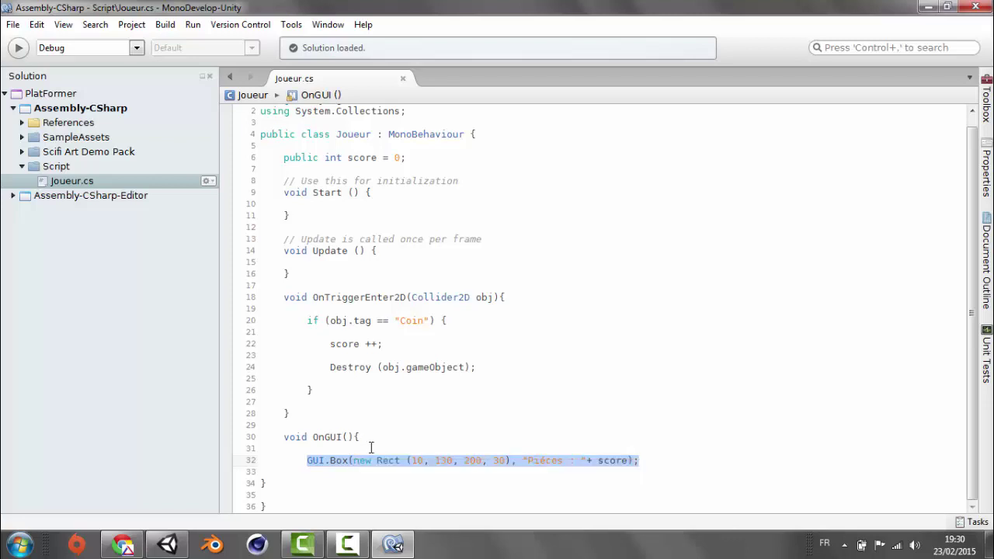
{"action": "left_click", "coordinate": [371, 444]}
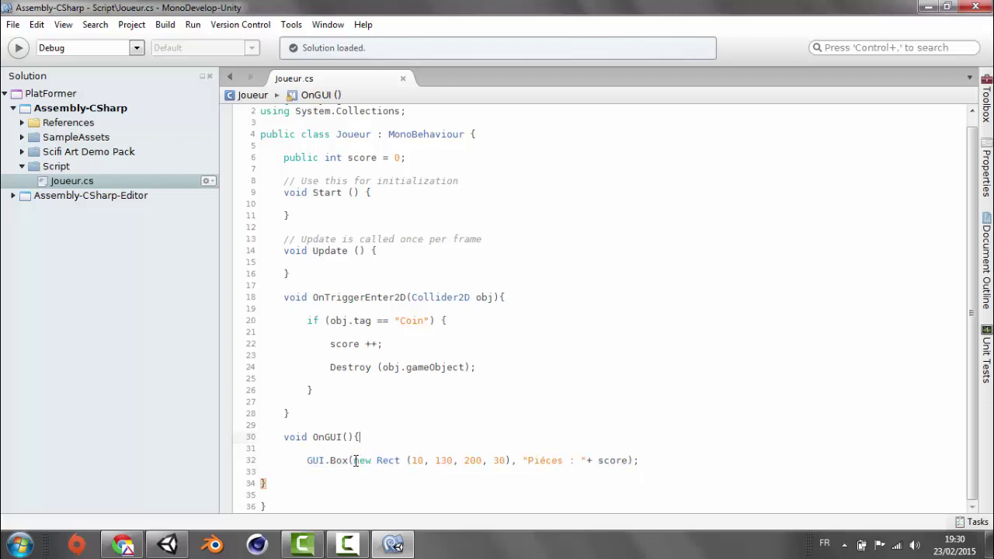
{"action": "left_click_drag", "start_coordinate": [352, 461], "coordinate": [642, 458]}
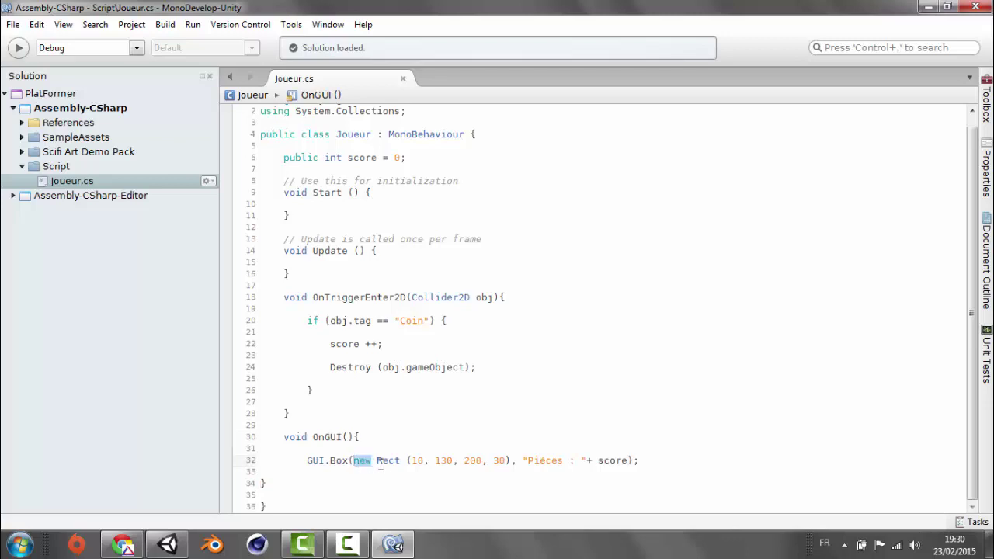
{"action": "left_click", "coordinate": [638, 460]}
{"action": "left_click", "coordinate": [270, 505]}
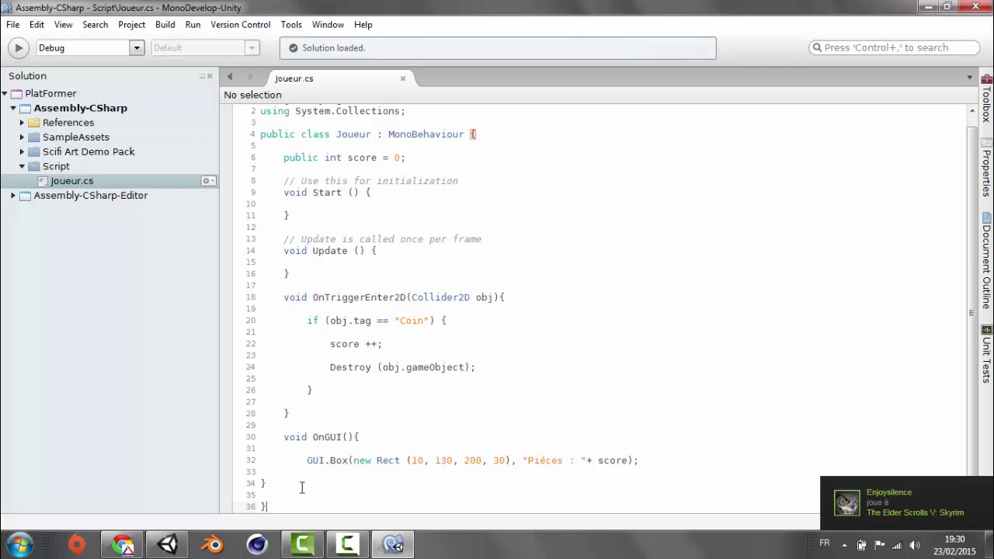
{"action": "left_click", "coordinate": [167, 543]}
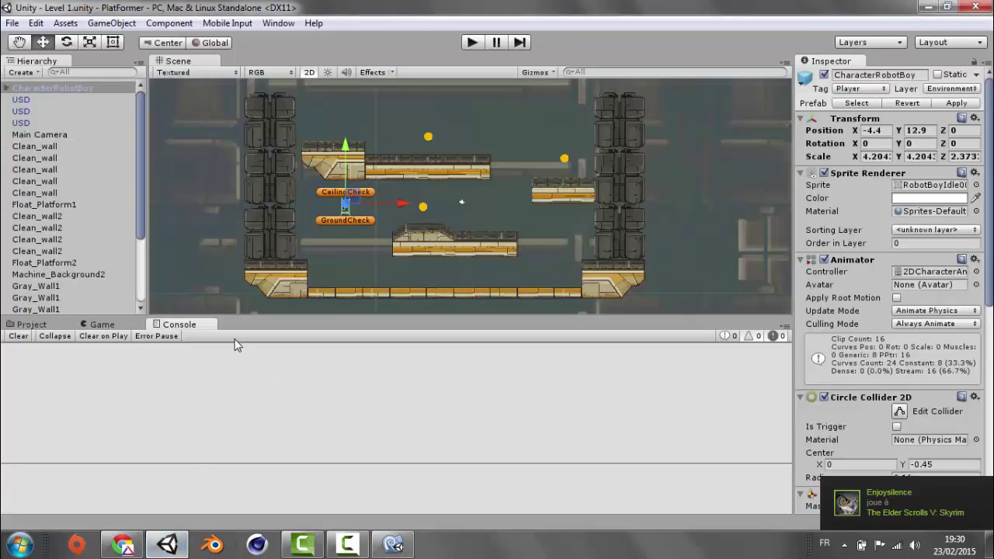
- Play the level, steer and jump the robot to collect three coins until Pièces shows 3, then stop
{"action": "left_click", "coordinate": [473, 42]}
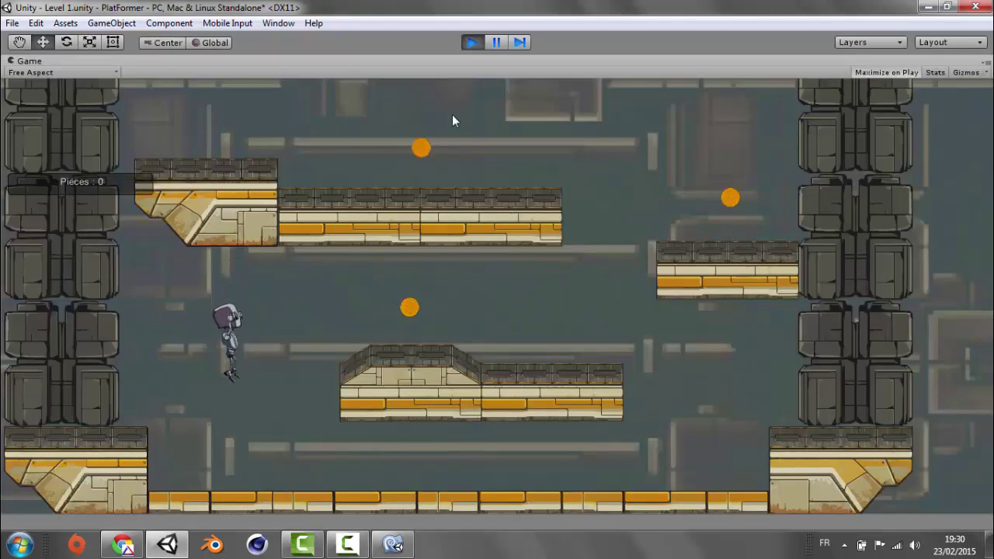
{"action": "key", "text": "Left"}
{"action": "key", "text": "Right"}
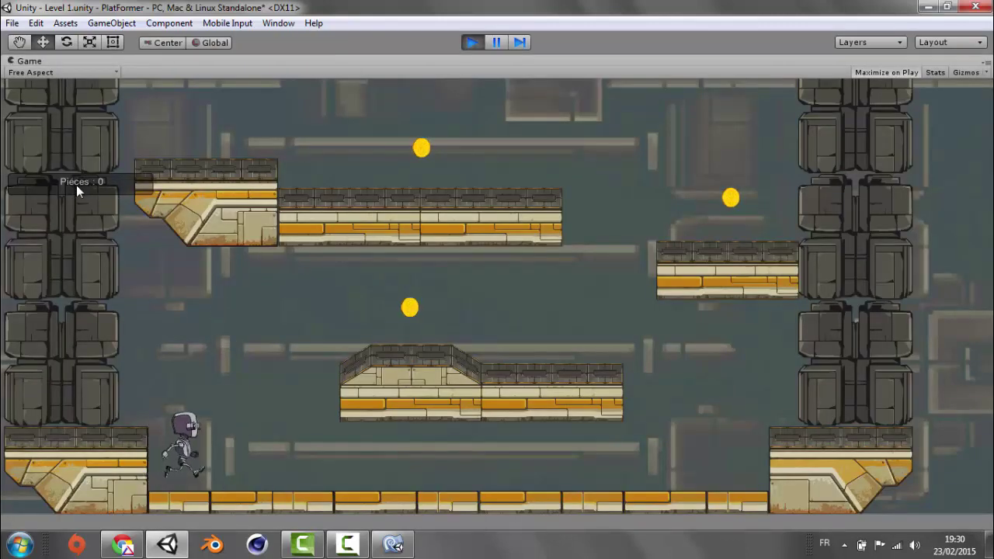
{"action": "key", "text": "space"}
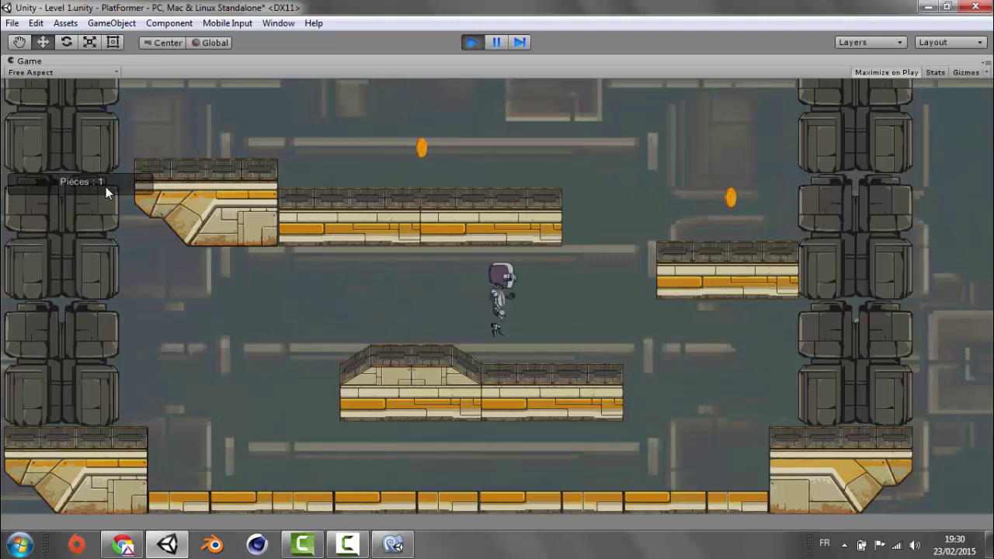
{"action": "key", "text": "space"}
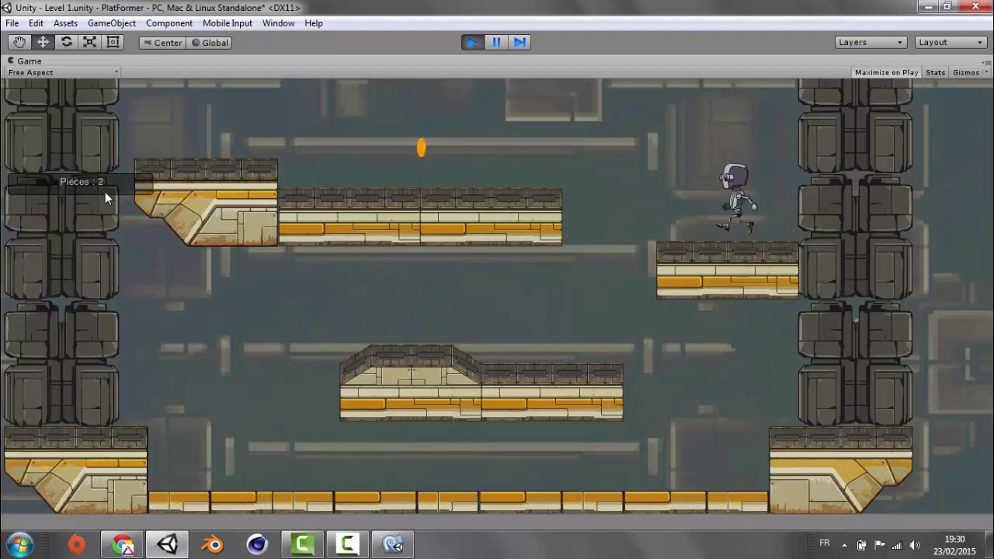
{"action": "key", "text": "Left"}
{"action": "key", "text": "space"}
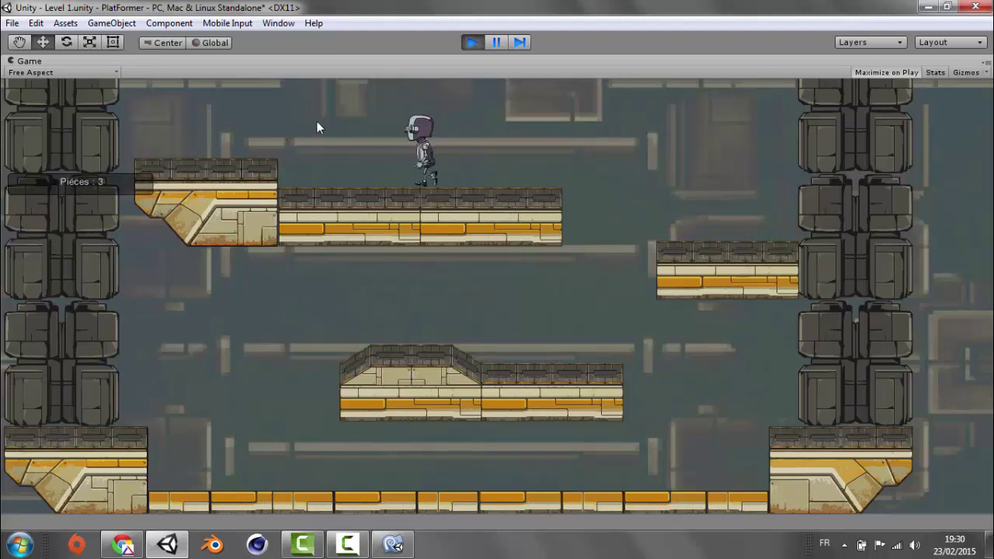
{"action": "key", "text": "Right"}
{"action": "key", "text": "Right"}
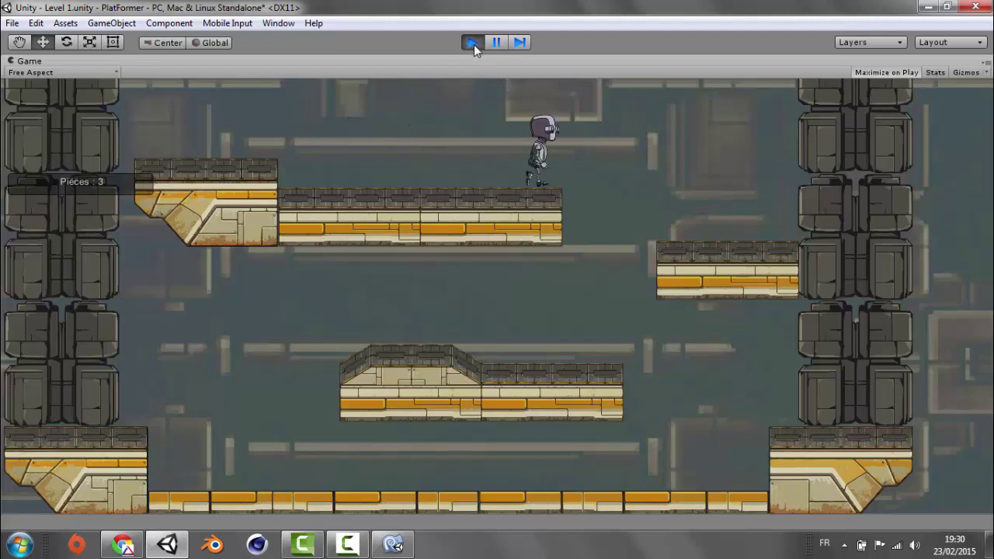
{"action": "left_click", "coordinate": [472, 45]}
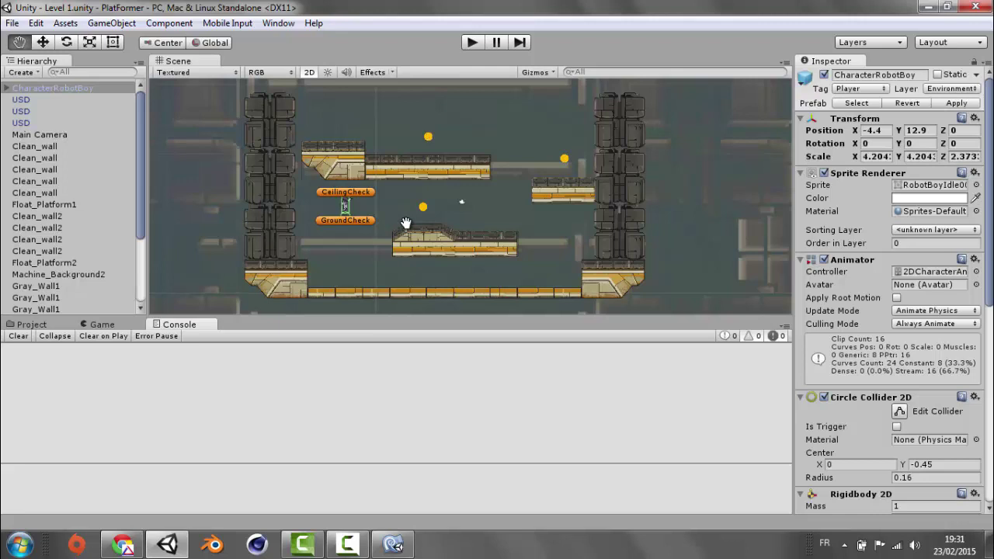
{"action": "key", "text": "Right"}
{"action": "key", "text": "Up"}
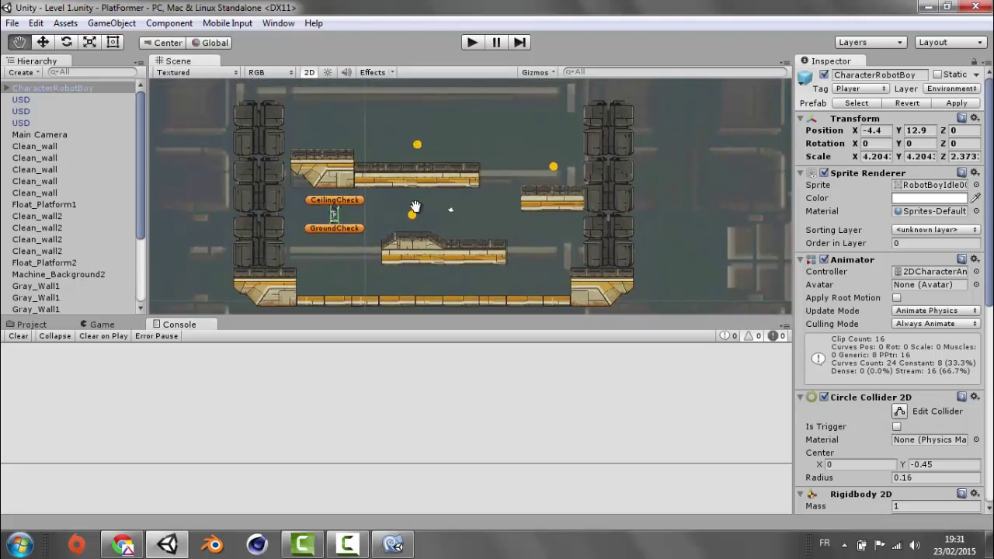
{"action": "left_click_drag", "start_coordinate": [415, 205], "coordinate": [430, 185]}
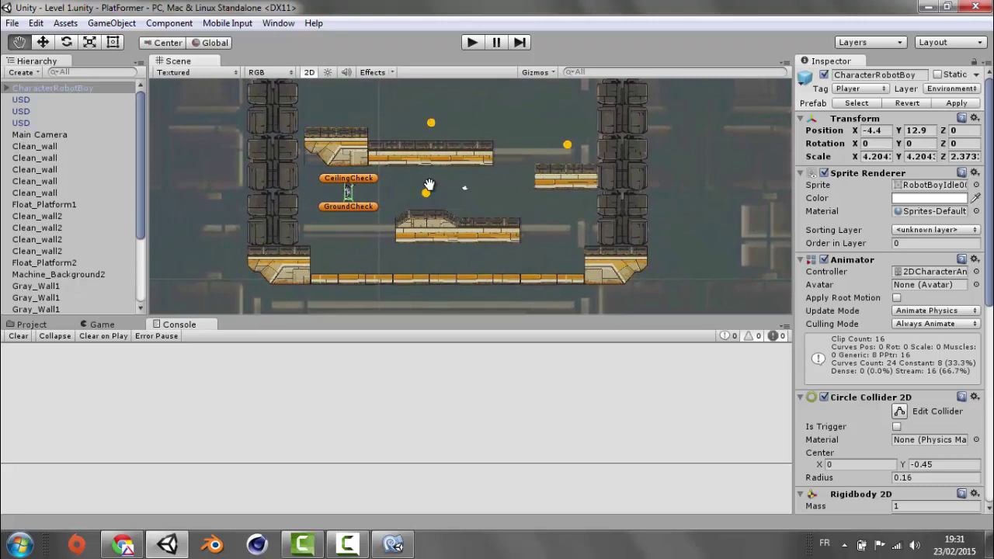
{"action": "left_click", "coordinate": [365, 546]}
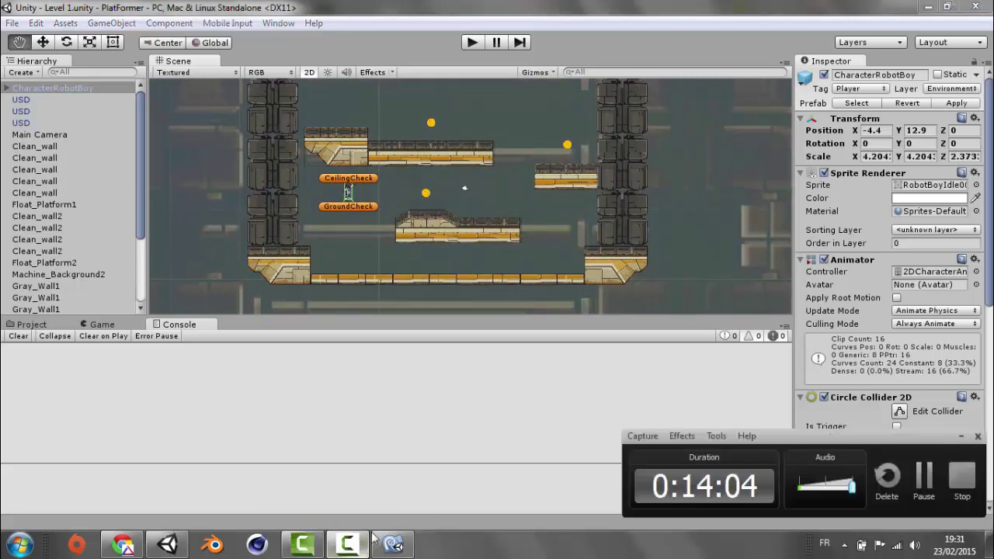
{"action": "left_click", "coordinate": [936, 475]}
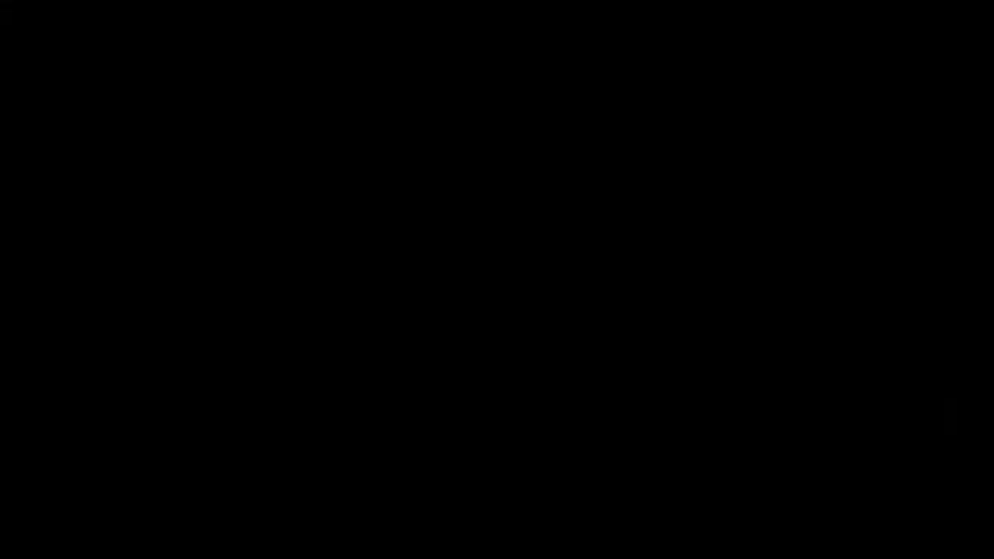